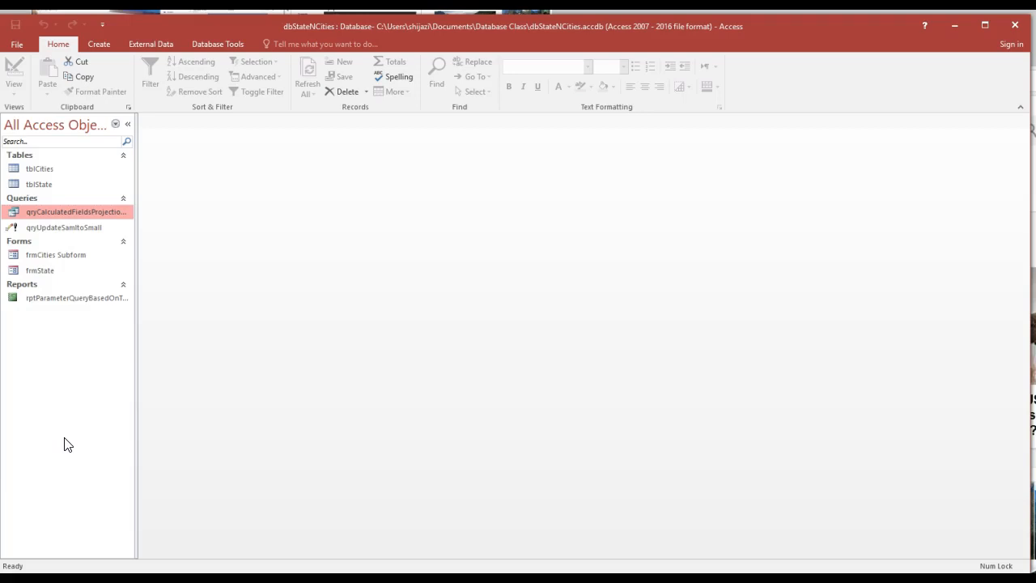
Run the qryCalculatedFieldsProjectionofCityPopulation query, leaving the population parameter blank.
double_click(105, 212)
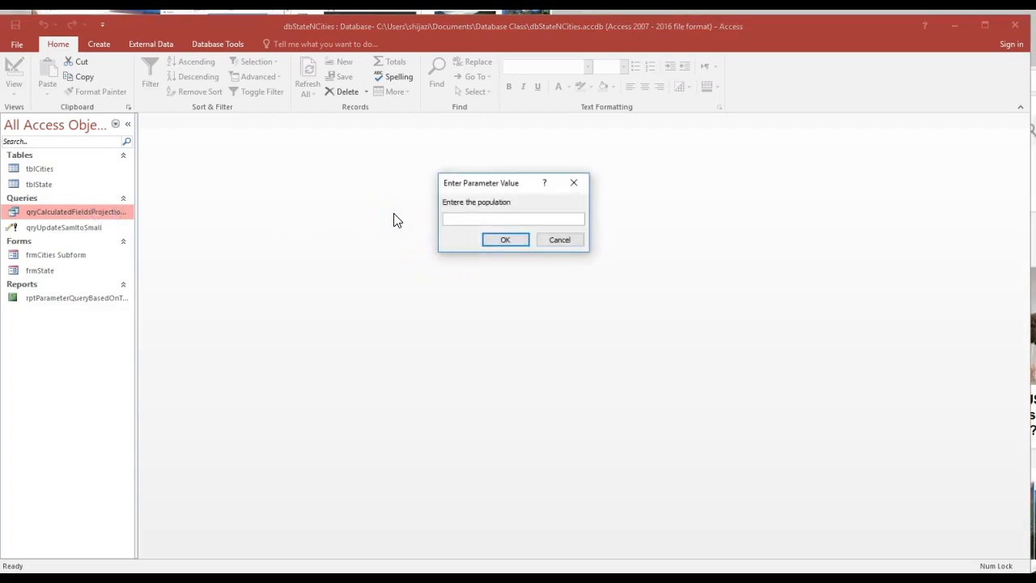
left_click(561, 240)
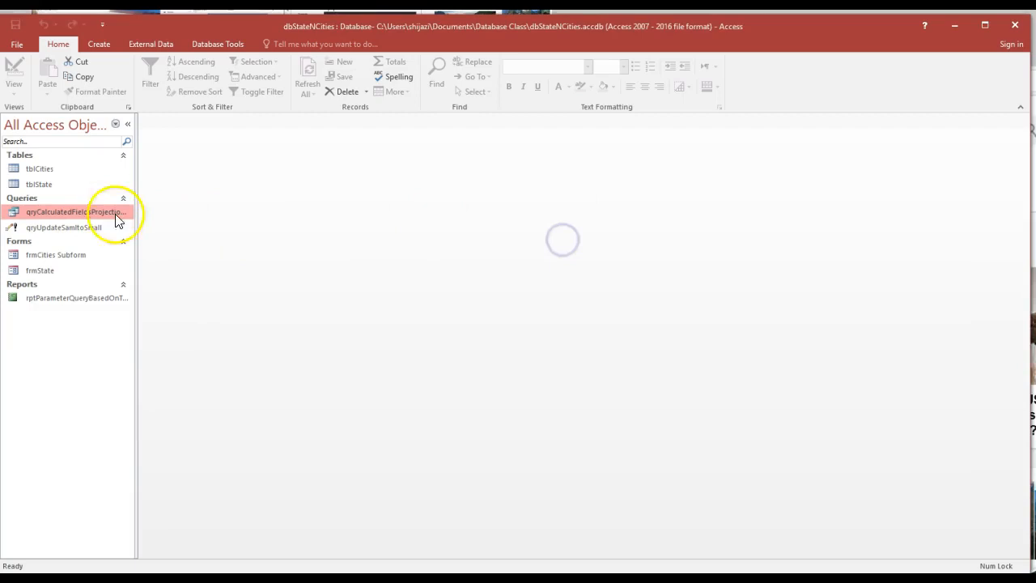
left_click(82, 211)
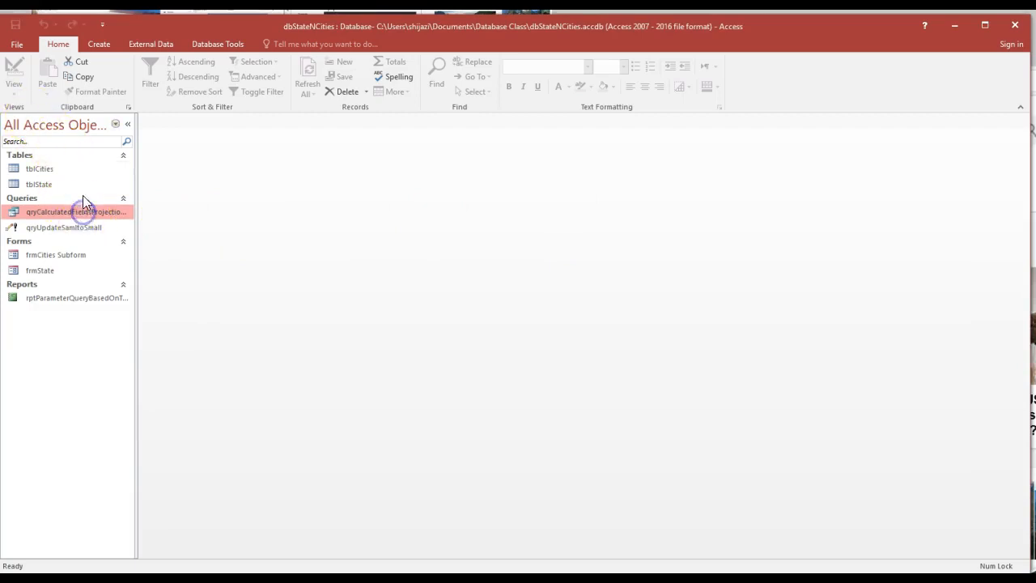
left_click(78, 210)
double_click(78, 209)
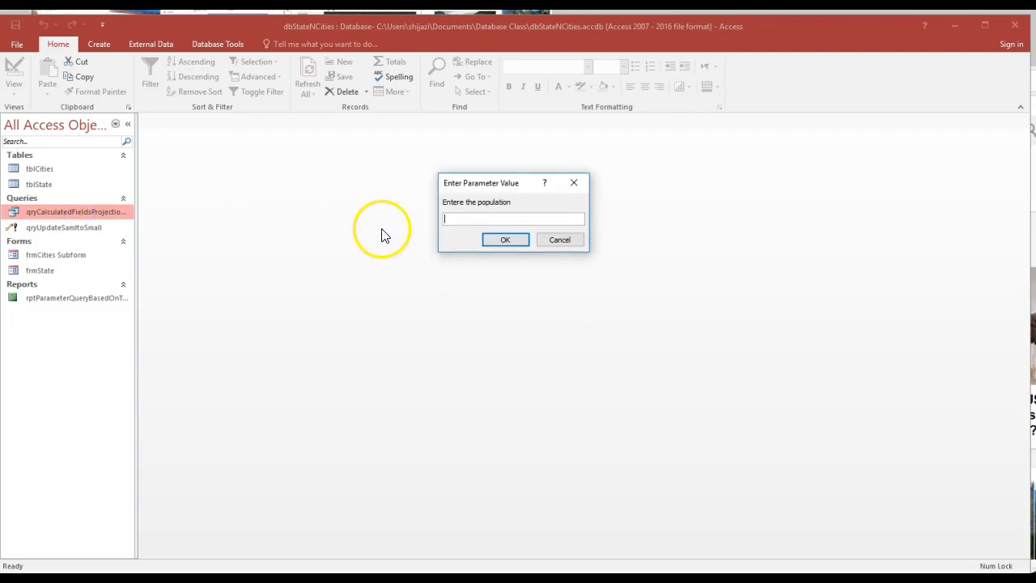
left_click(520, 241)
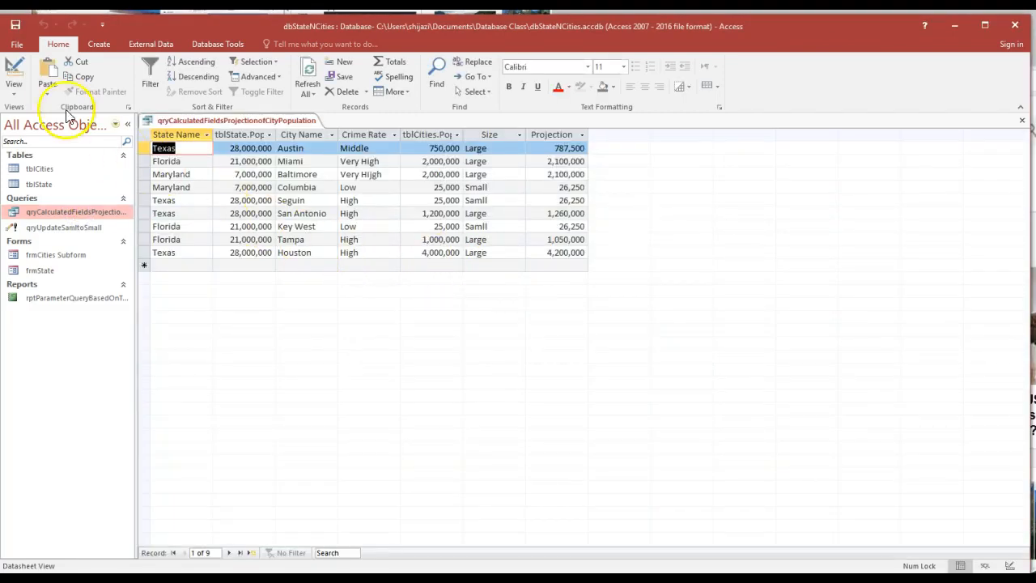
Remove the parameter criterion from the tblCities Population field in the query design and rerun the query.
left_click(18, 77)
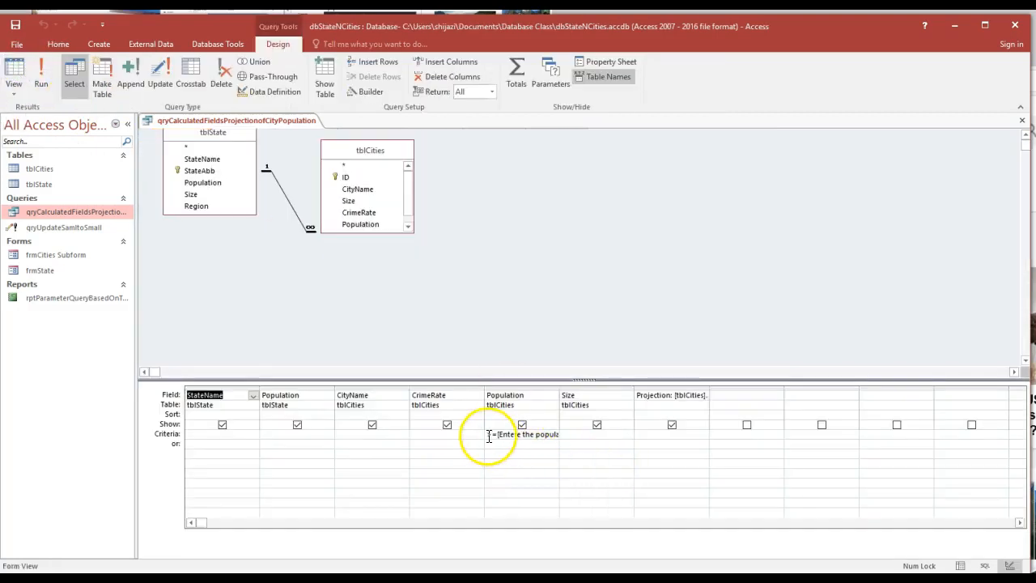
left_click_drag(489, 437, 569, 437)
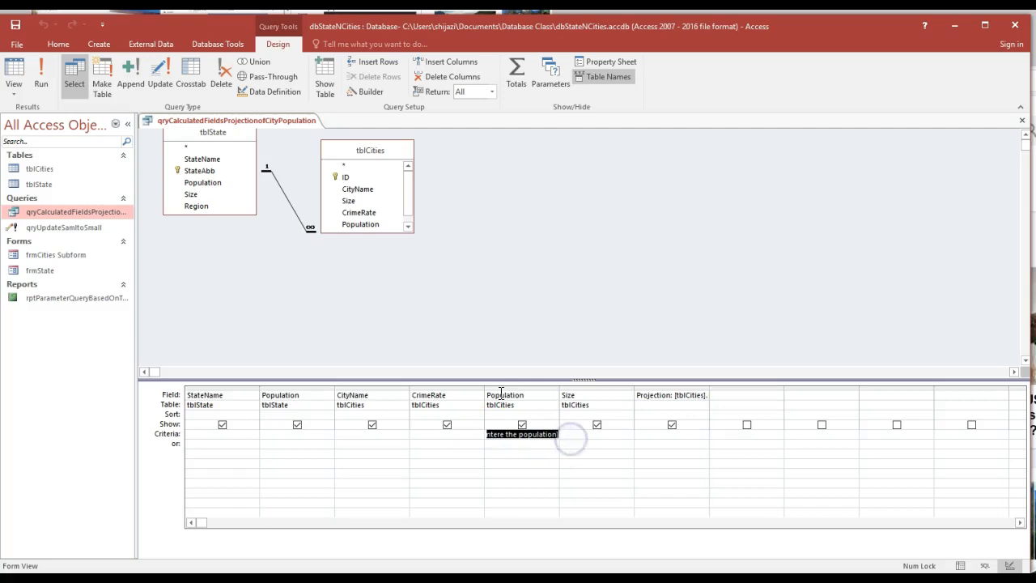
key("Delete")
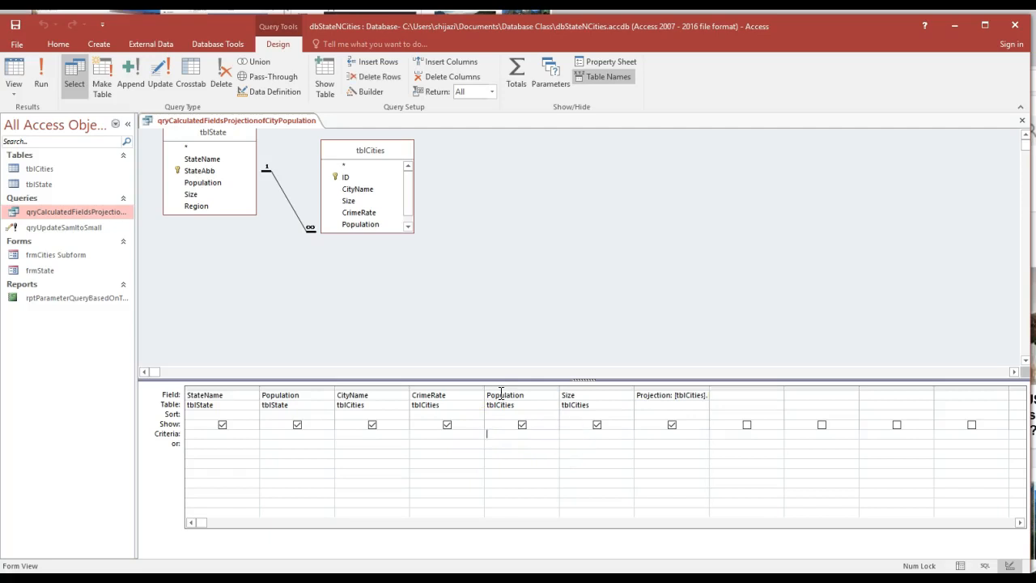
left_click(671, 403)
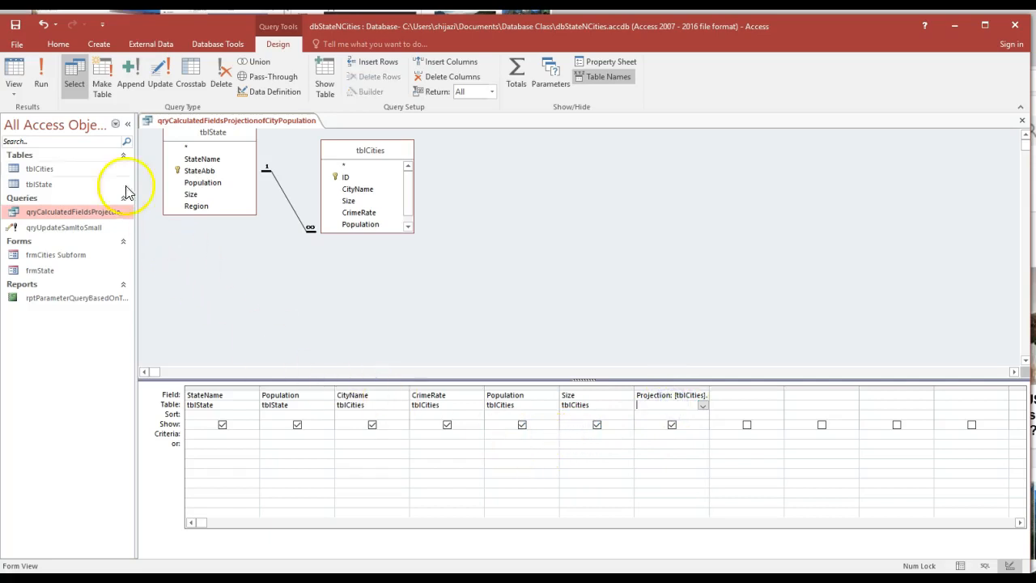
left_click(43, 82)
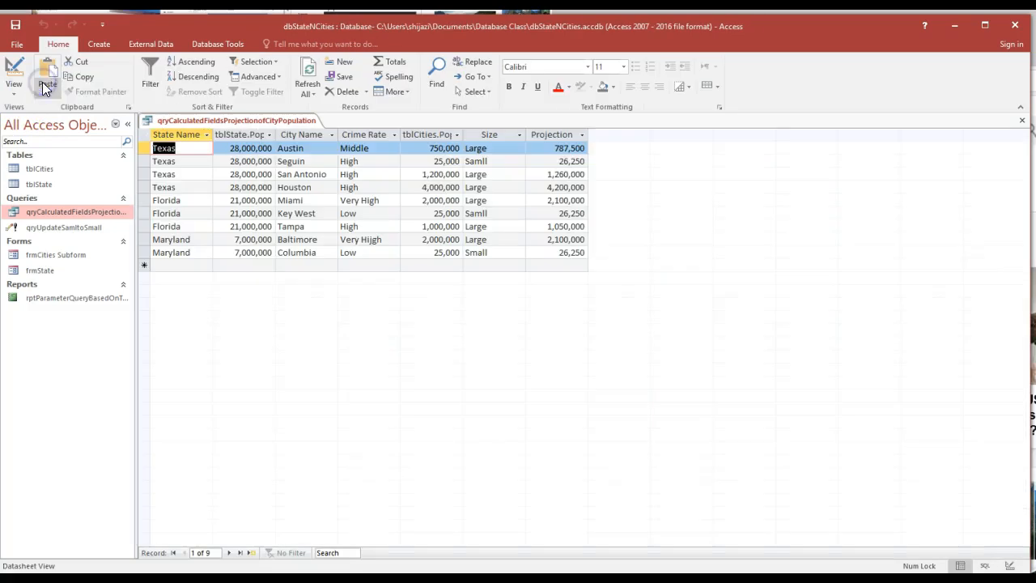
Save the query as a new query object named qryForAllTheData.
left_click(18, 46)
left_click(26, 176)
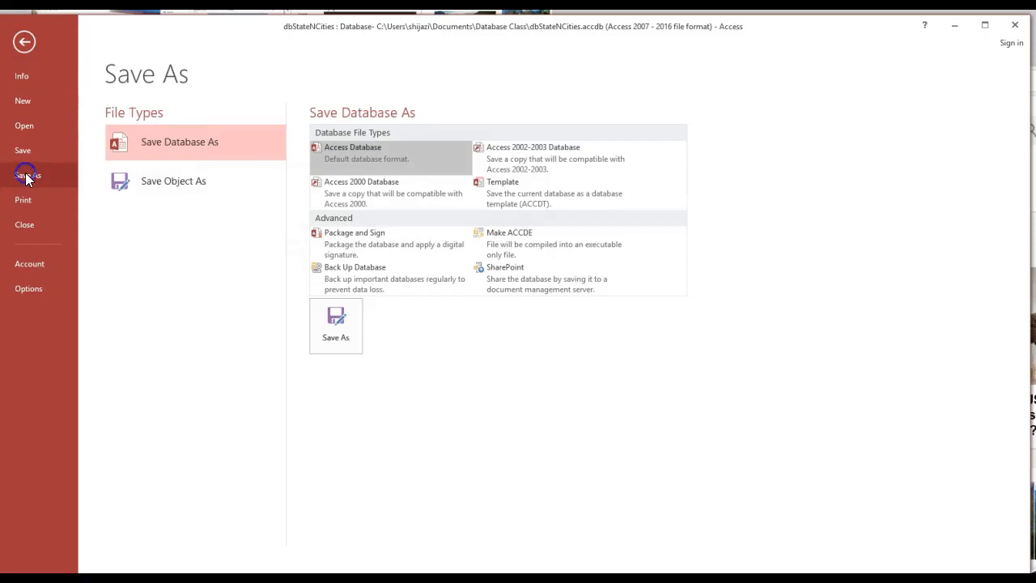
left_click(198, 185)
left_click(198, 184)
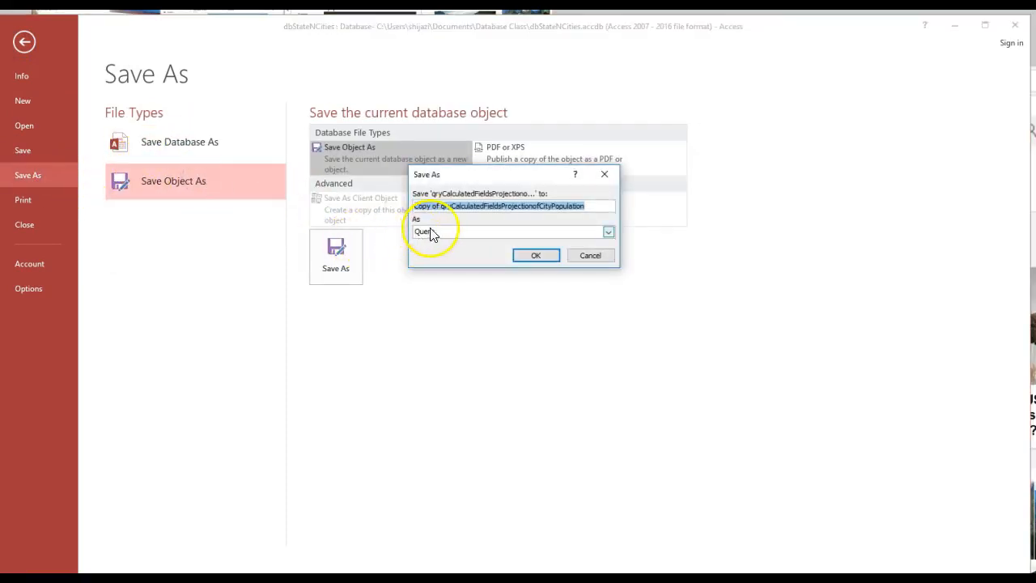
type("qry")
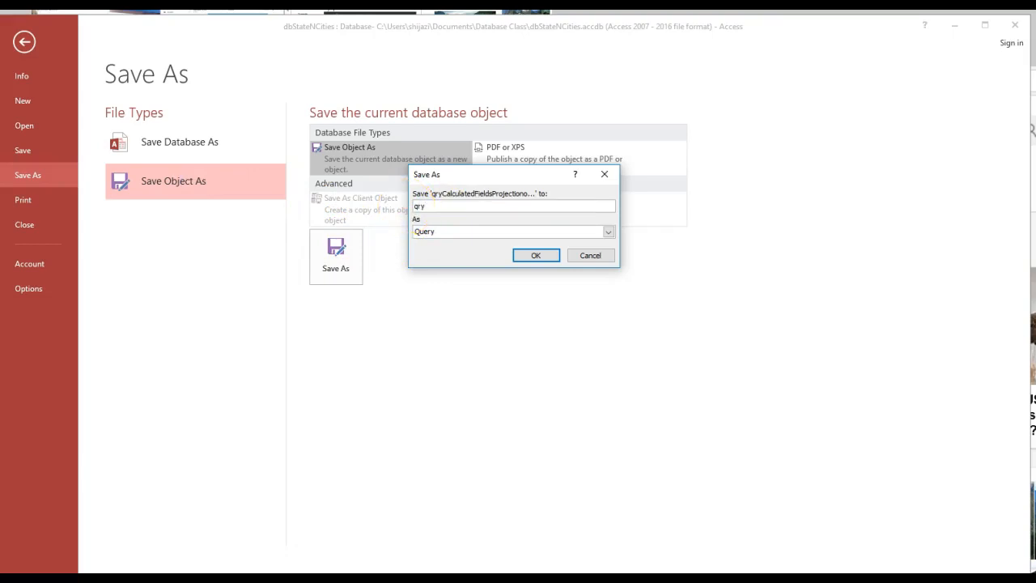
type("Gr")
key("BackSpace")
key("BackSpace")
type("Re")
key("BackSpace")
key("BackSpace")
key("BackSpace")
key("BackSpace")
key("BackSpace")
type("qry")
key("BackSpace")
key("BackSpace")
key("BackSpace")
type("qryForrAllthe")
key("BackSpace")
key("BackSpace")
key("BackSpace")
type("The")
key("BackSpace")
type("Data")
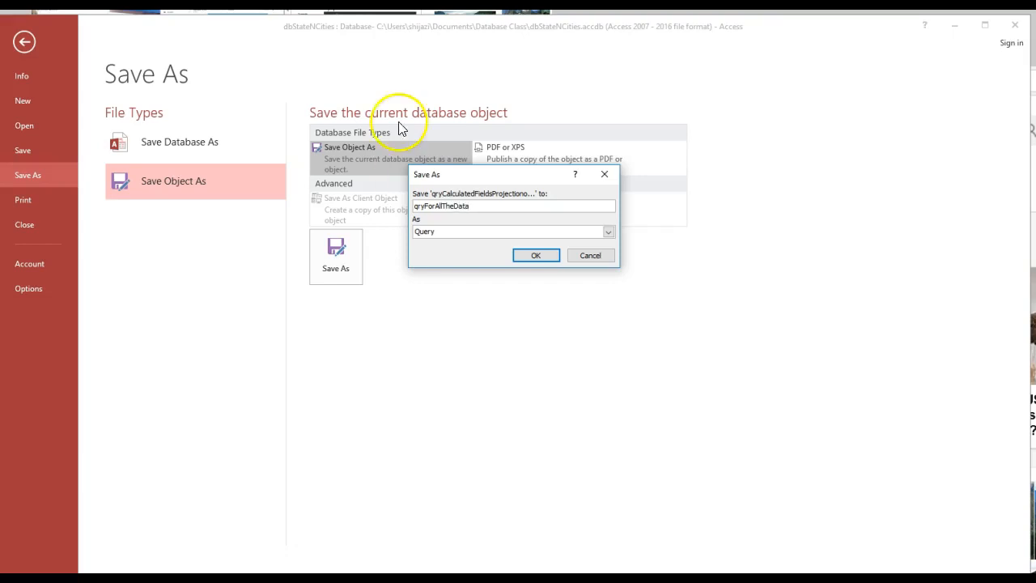
left_click(547, 256)
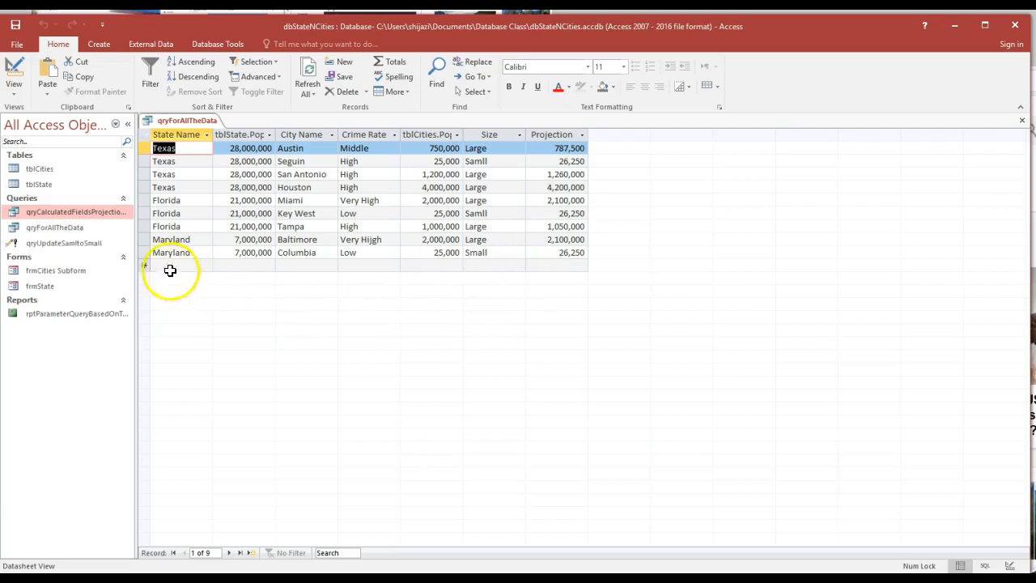
left_click(87, 243)
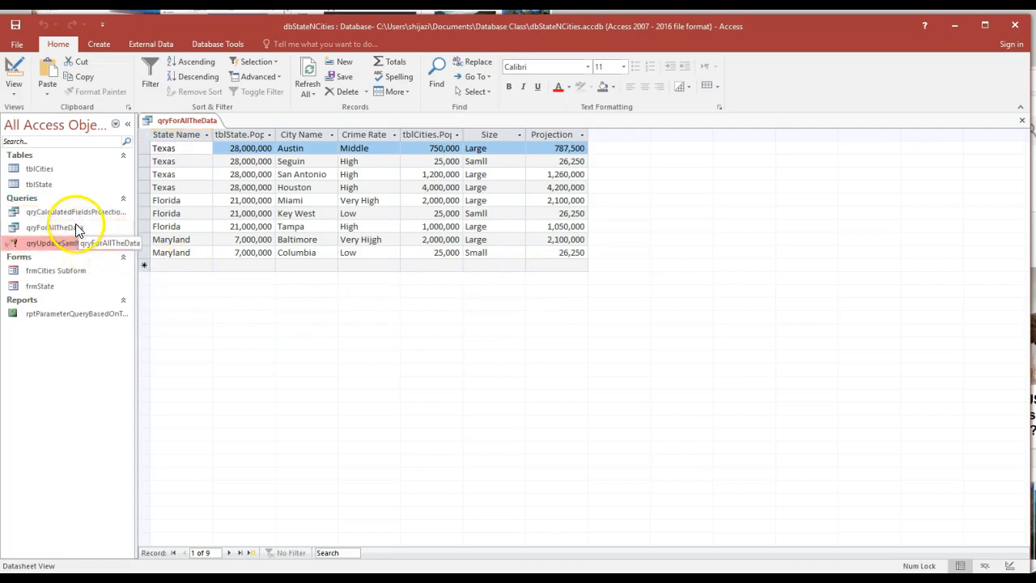
left_click(84, 244)
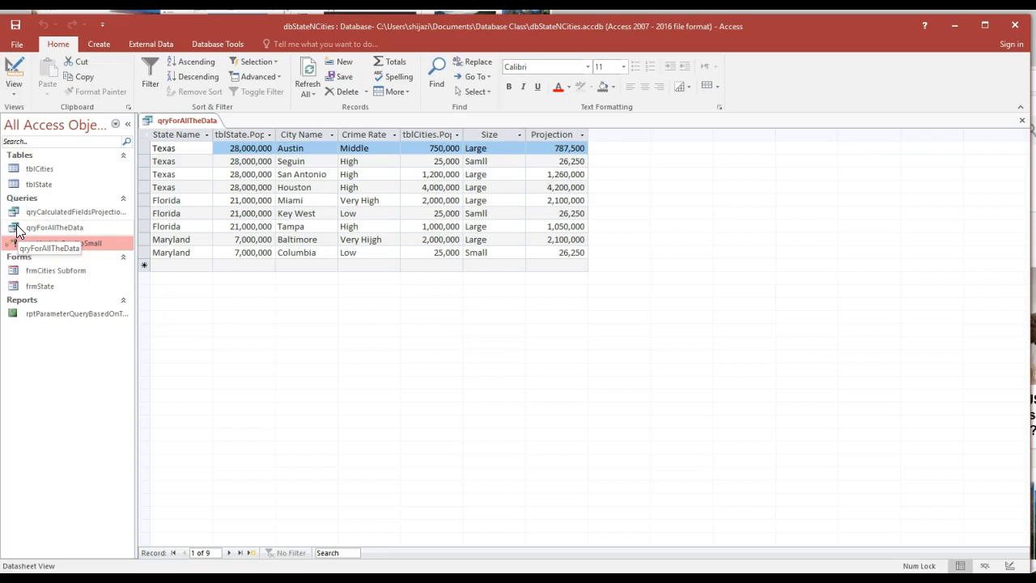
left_click(32, 211)
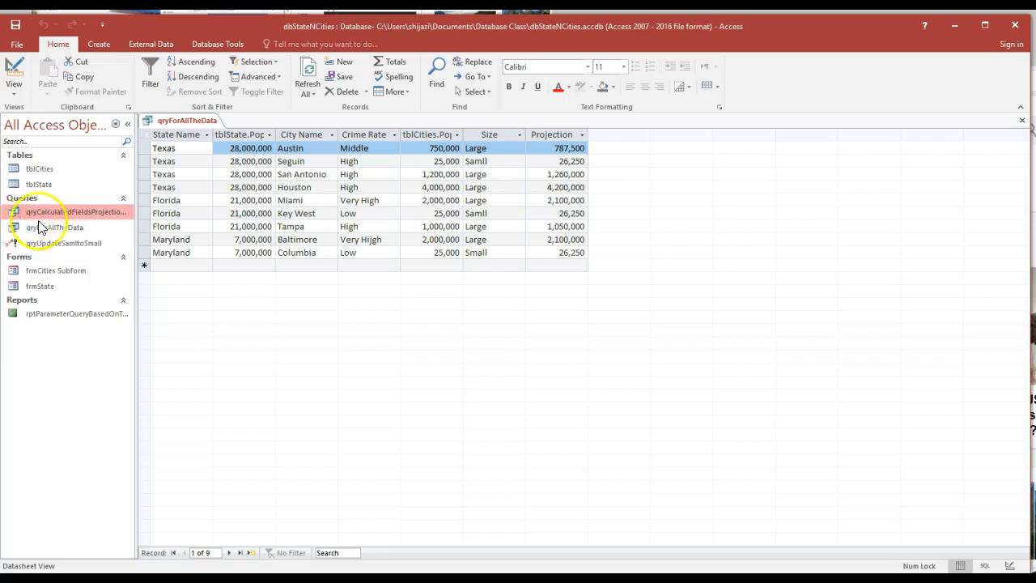
double_click(46, 228)
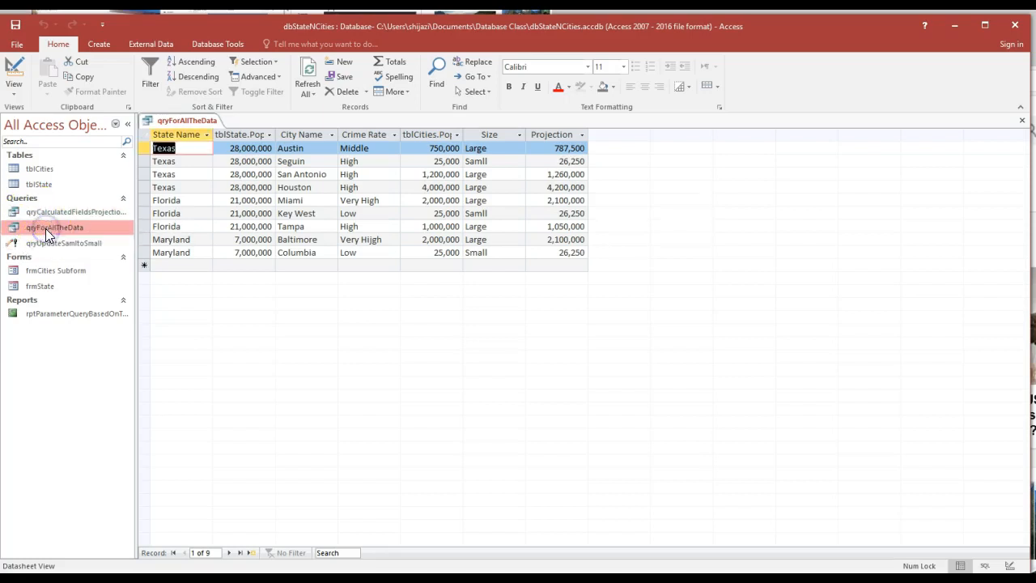
left_click(65, 212)
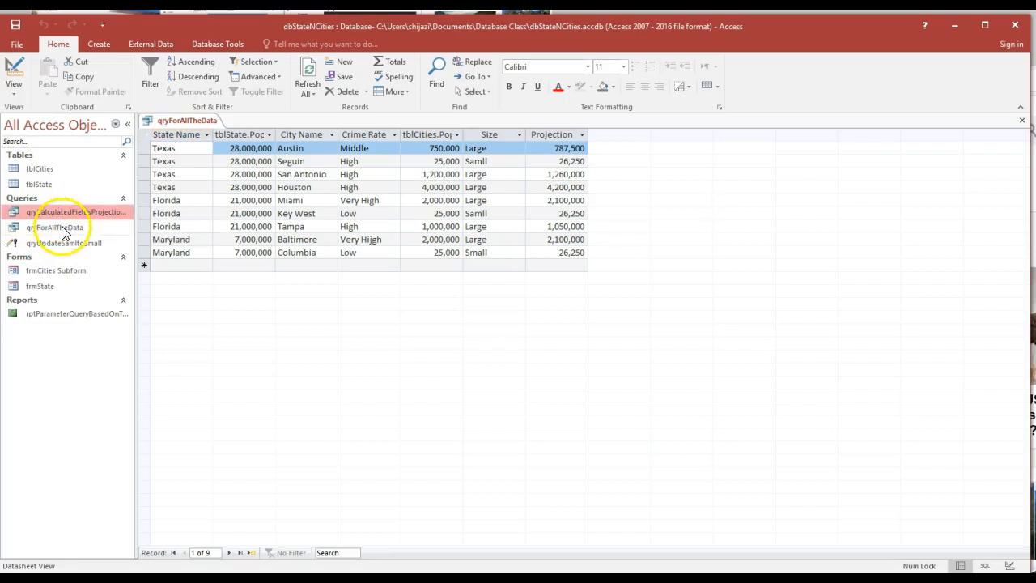
Start a Report Wizard report based on qryForAllTheData and include all of its available fields.
left_click(59, 226)
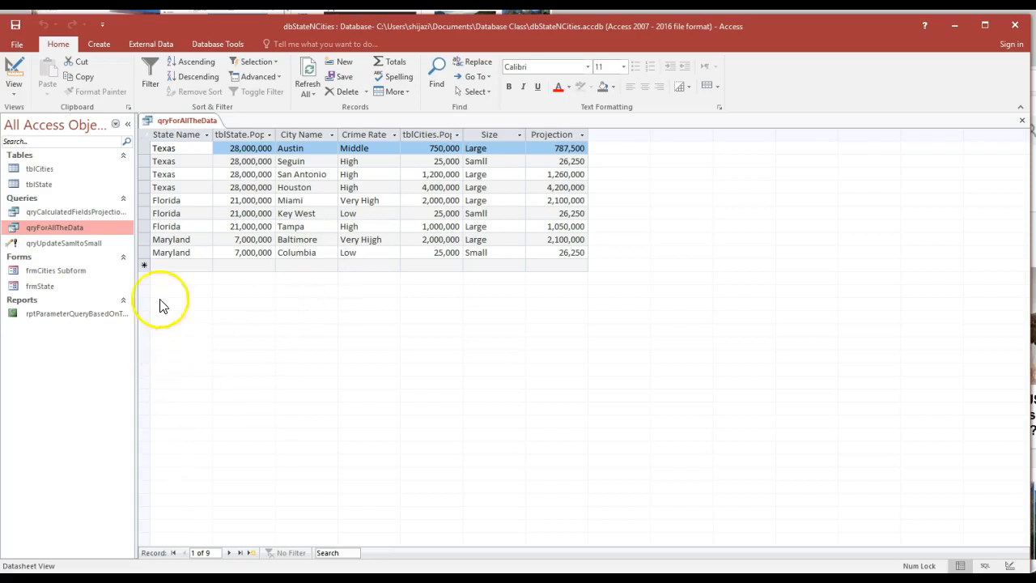
left_click(91, 44)
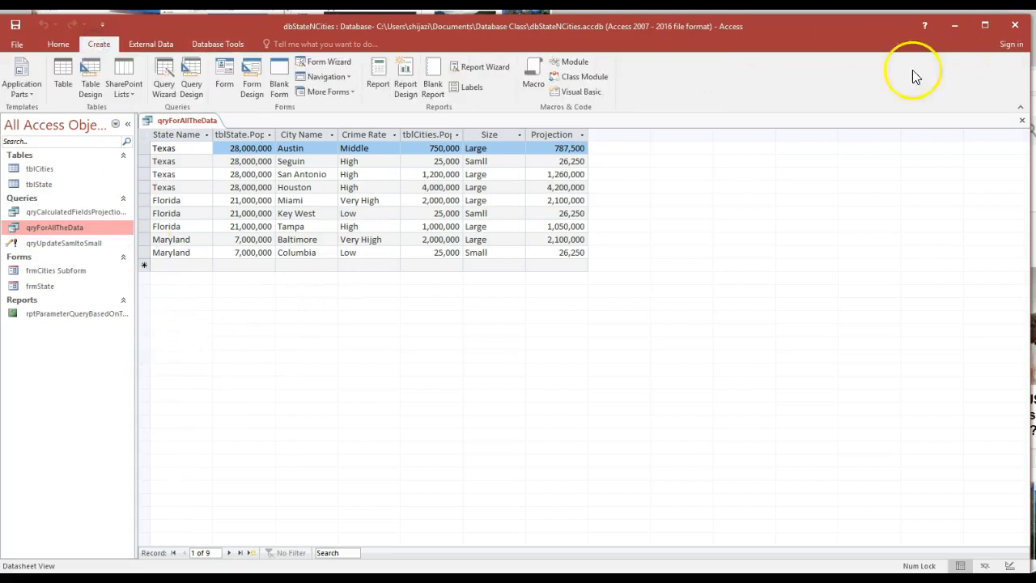
left_click(490, 67)
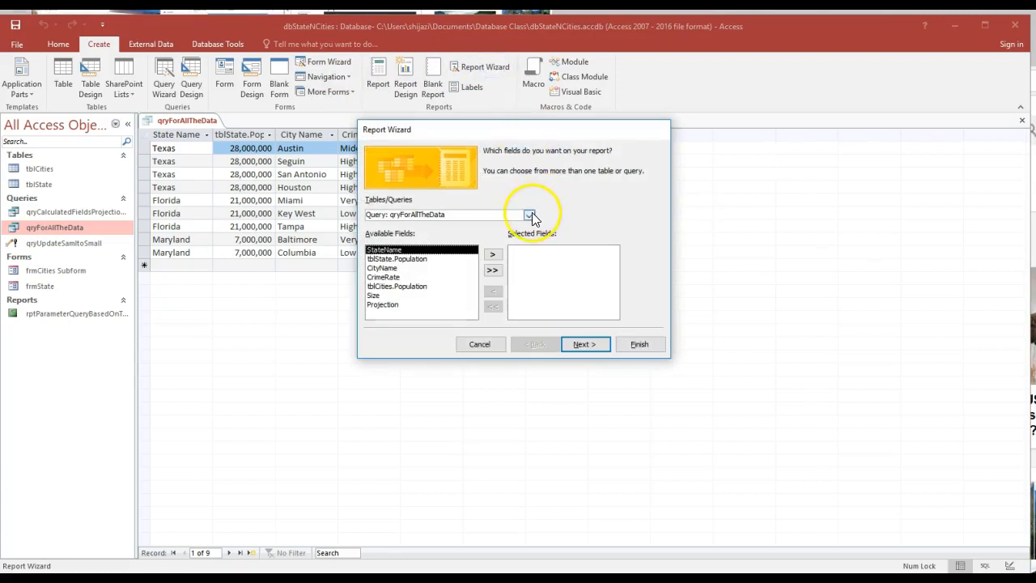
left_click(530, 215)
left_click(483, 255)
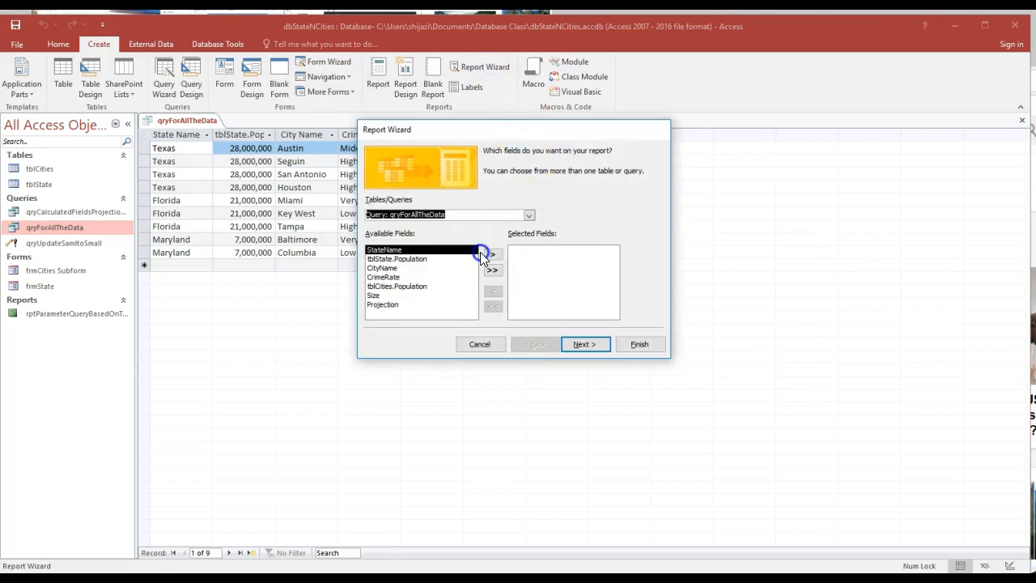
left_click(495, 270)
left_click(582, 344)
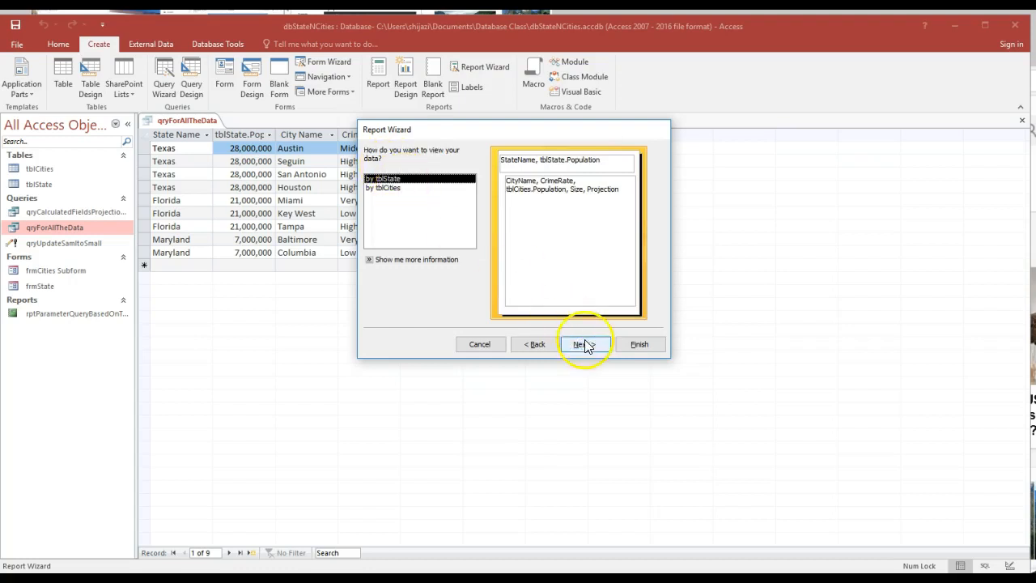
Keep the report's data viewed by tblState without extra grouping levels, and sort detail records by CityName ascending.
left_click(584, 344)
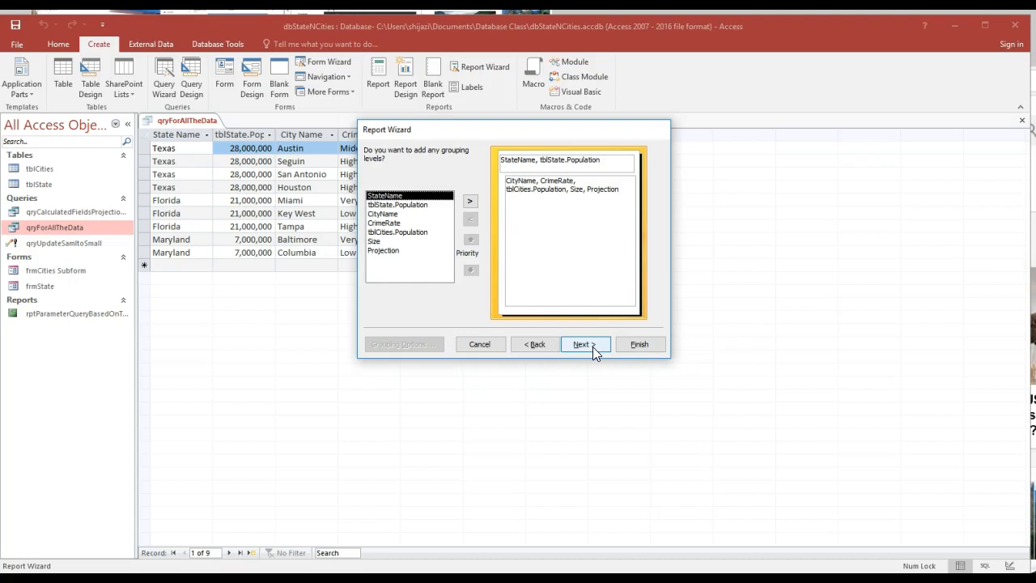
left_click(584, 344)
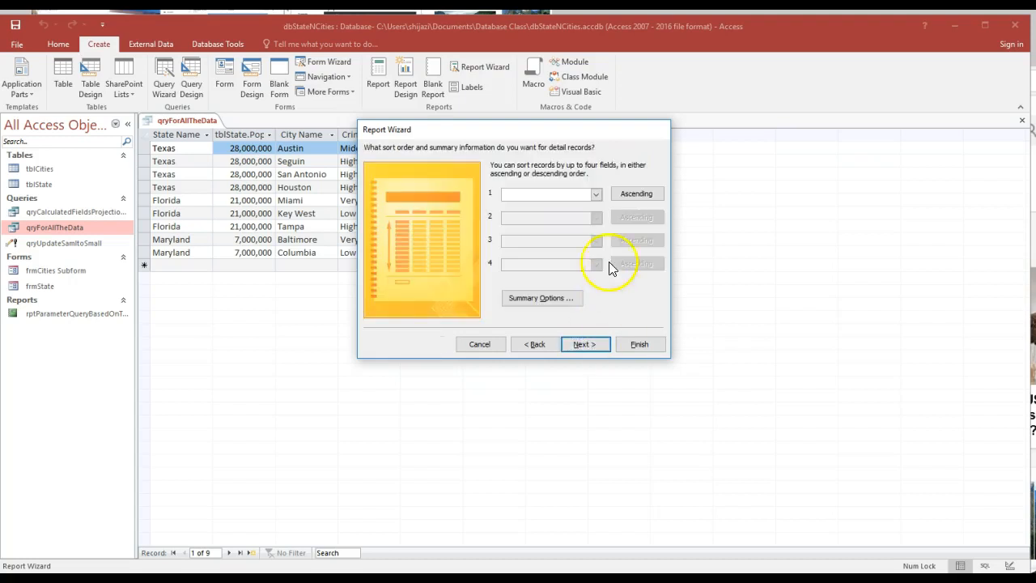
left_click(596, 196)
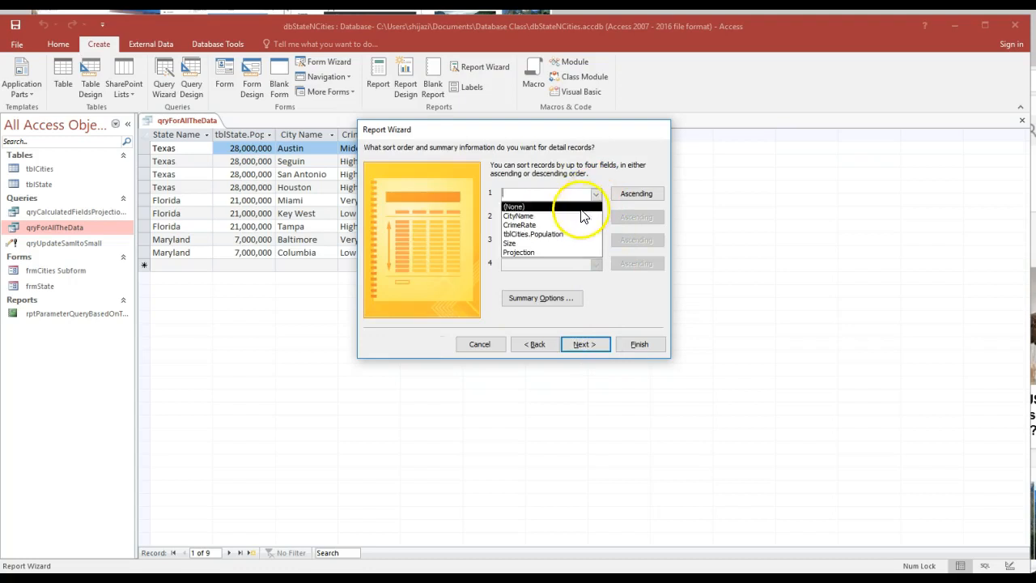
left_click(576, 217)
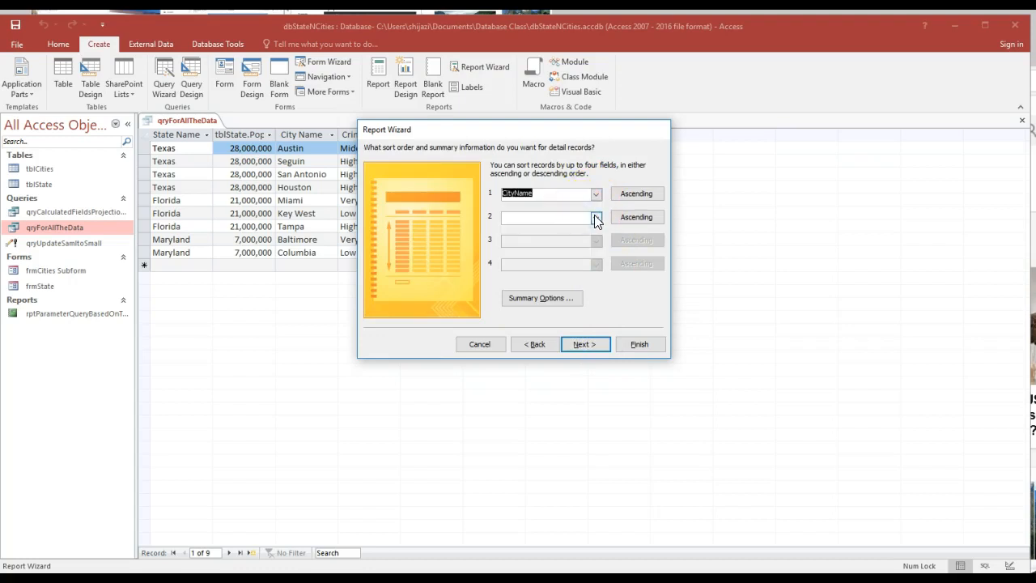
left_click(598, 217)
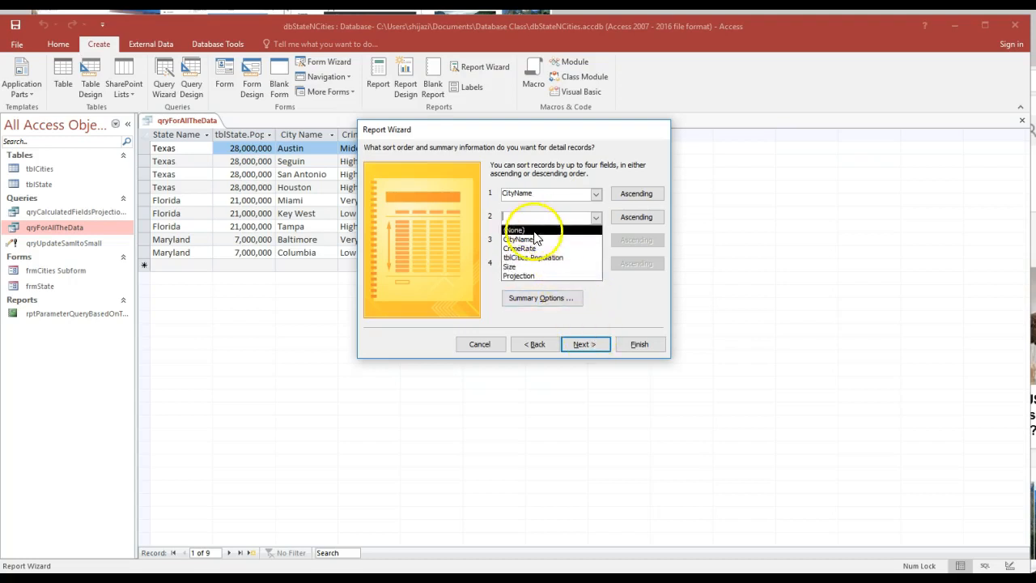
left_click(586, 345)
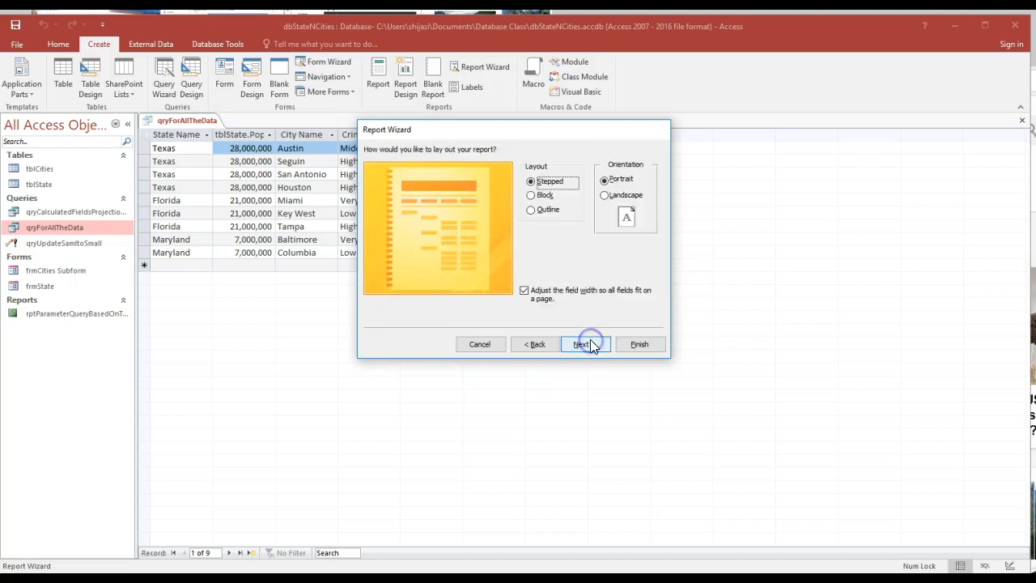
Set the report to landscape orientation with the stepped layout and continue to the title settings.
left_click(606, 199)
left_click(594, 346)
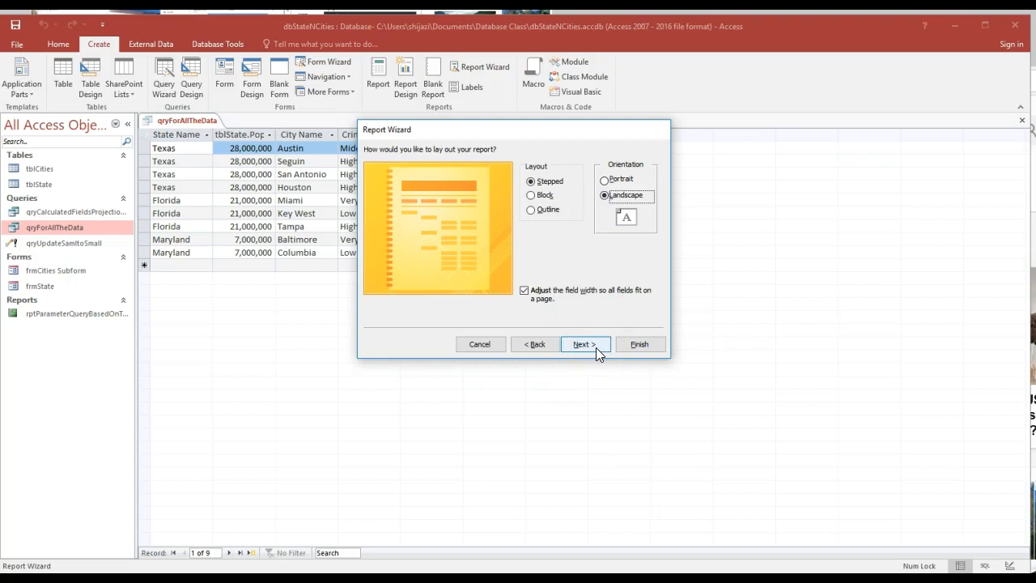
left_click_drag(549, 131, 476, 219)
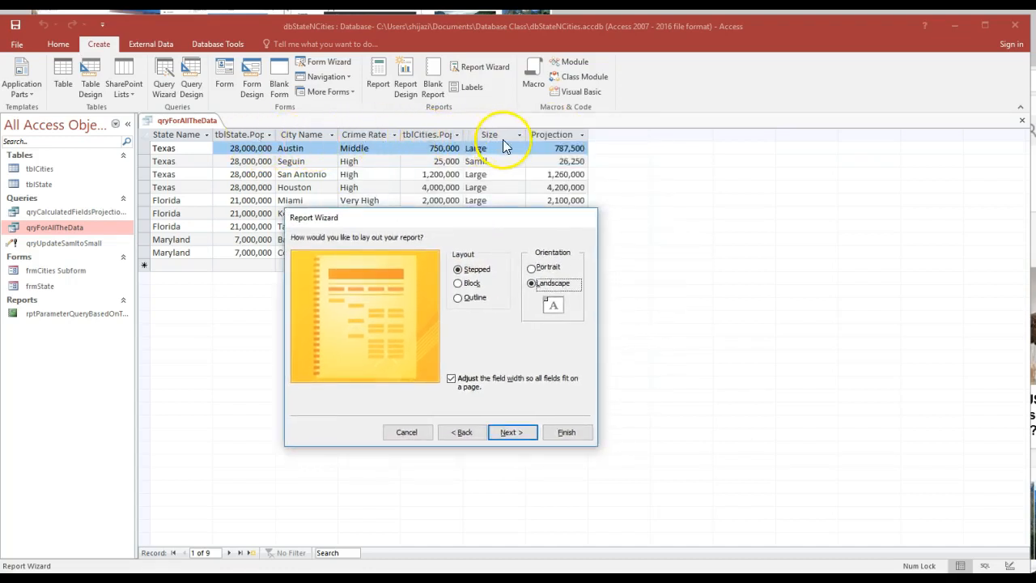
left_click(527, 434)
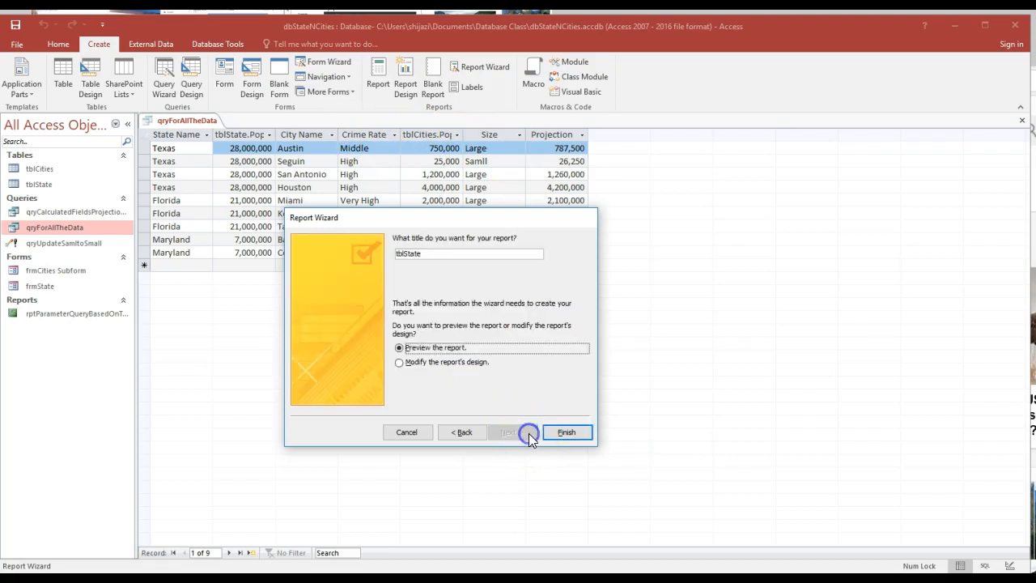
Title the report rptGroupingByState and finish the wizard with the report preview option.
double_click(437, 252)
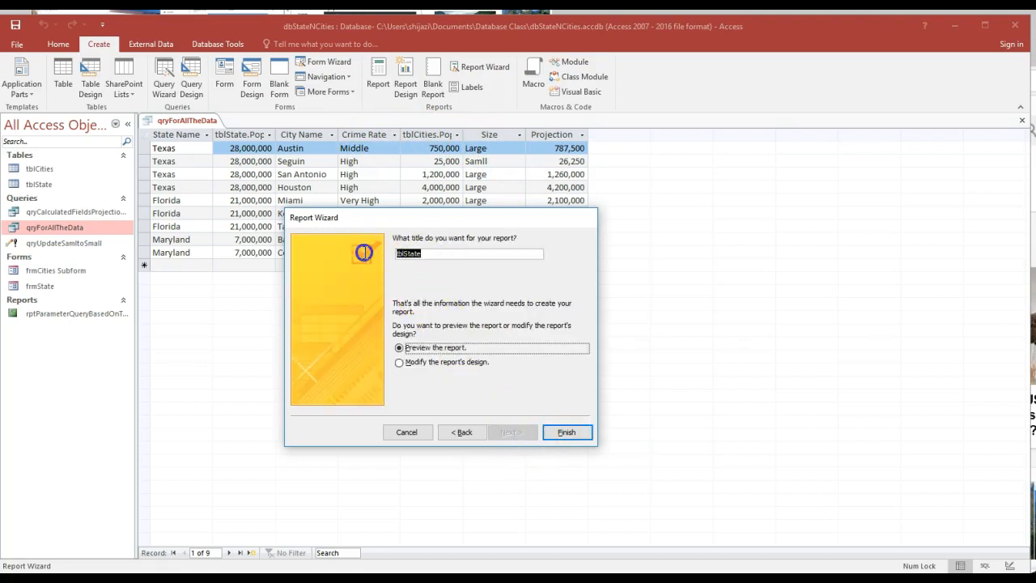
type("rpt")
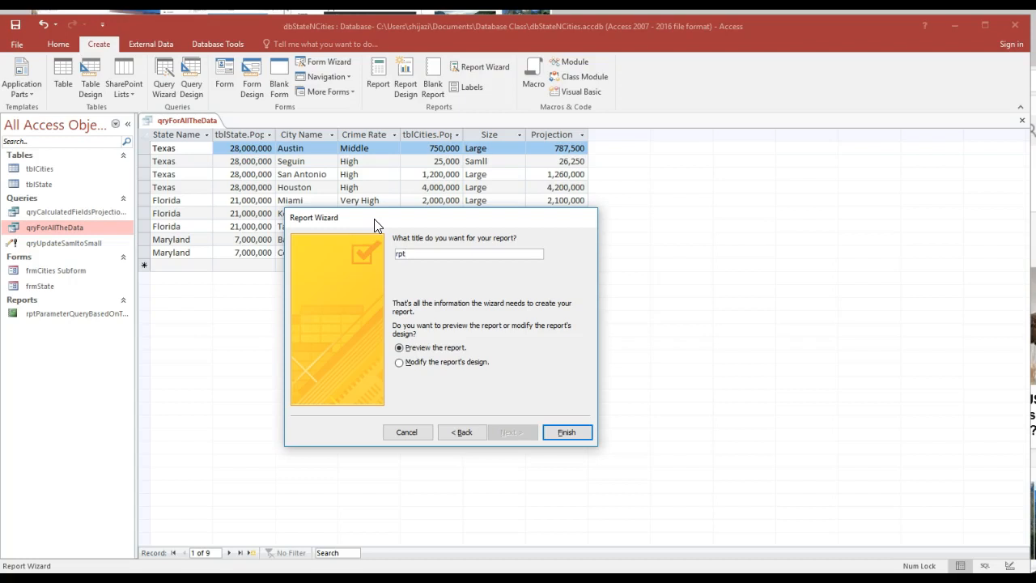
type("G")
type("rouping")
type("TheSta")
key("BackSpace")
key("BackSpace")
key("BackSpace")
key("BackSpace")
key("BackSpace")
key("BackSpace")
type("by")
key("BackSpace")
key("BackSpace")
type("ByS")
type("tateShowi")
type("ngThe")
key("BackSpace")
key("BackSpace")
key("BackSpace")
key("BackSpace")
key("BackSpace")
key("BackSpace")
key("BackSpace")
key("BackSpace")
key("BackSpace")
key("BackSpace")
type("ToShowTheTotal")
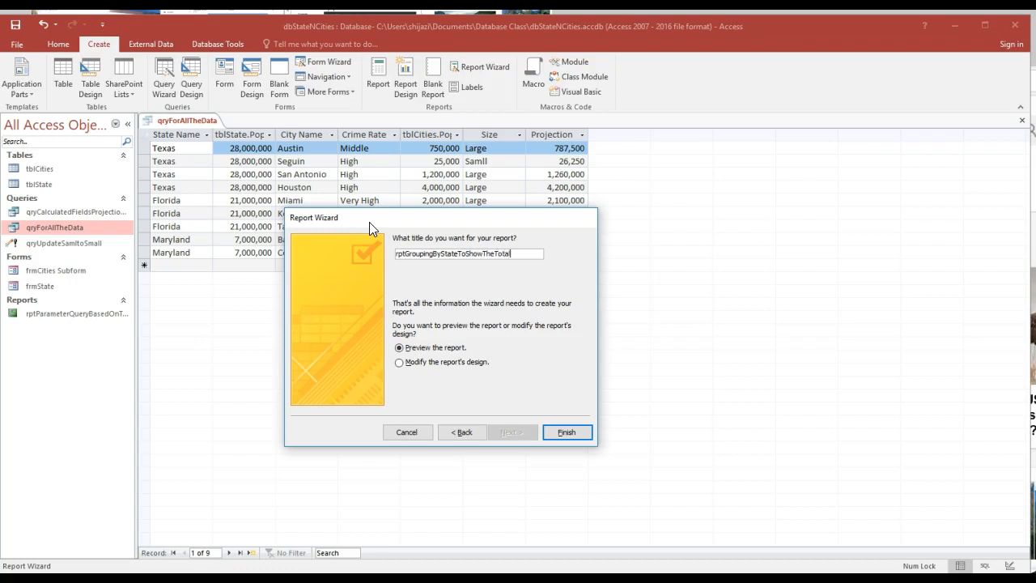
type("forEac")
key("BackSpace")
key("BackSpace")
key("BackSpace")
key("BackSpace")
key("BackSpace")
key("BackSpace")
key("BackSpace")
key("BackSpace")
key("BackSpace")
key("BackSpace")
key("BackSpace")
key("BackSpace")
key("BackSpace")
key("BackSpace")
key("BackSpace")
key("BackSpace")
key("BackSpace")
key("BackSpace")
key("BackSpace")
key("BackSpace")
left_click(568, 433)
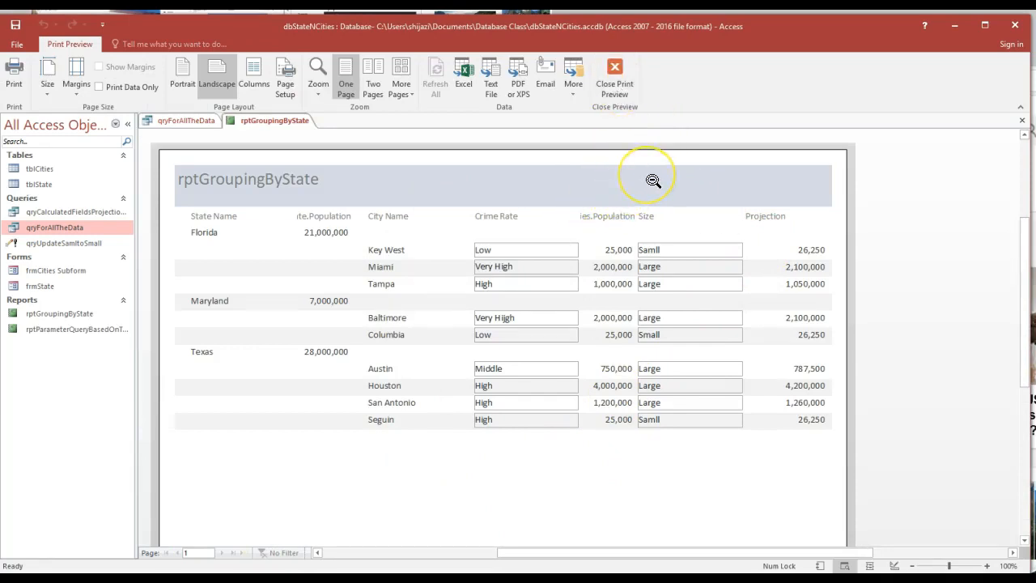
Close the print preview and show the report in Design View.
left_click(626, 91)
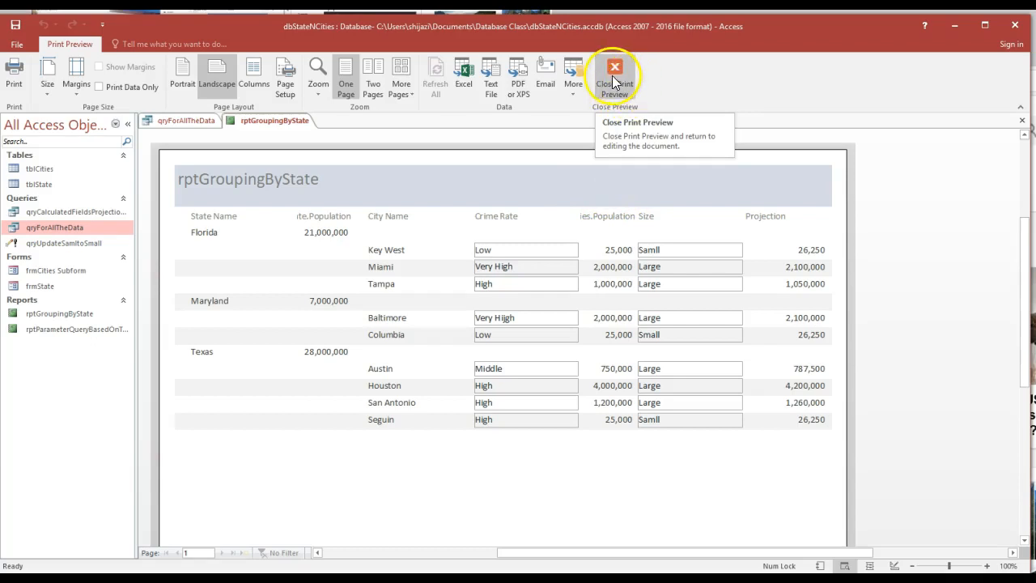
left_click(612, 75)
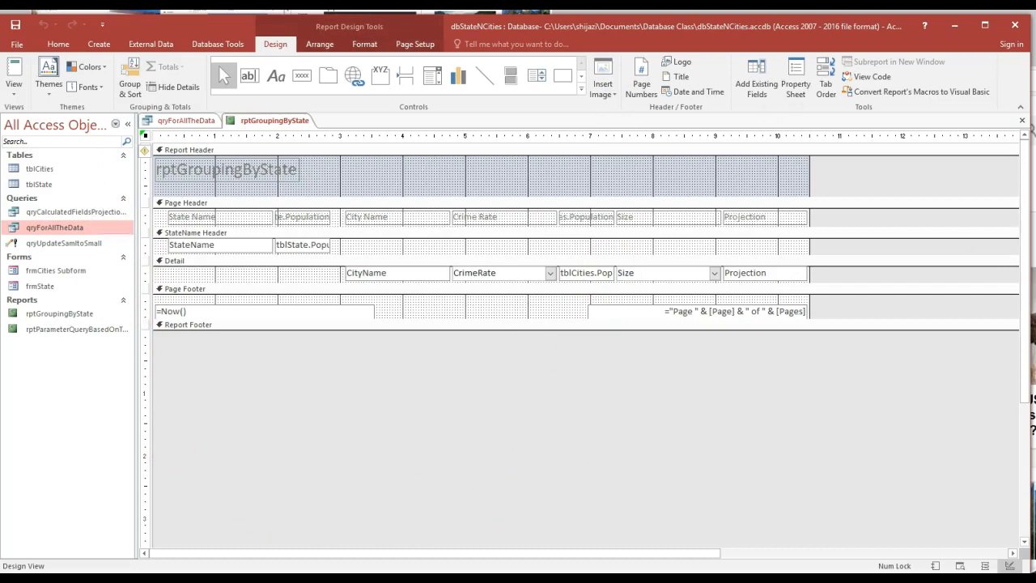
left_click(13, 87)
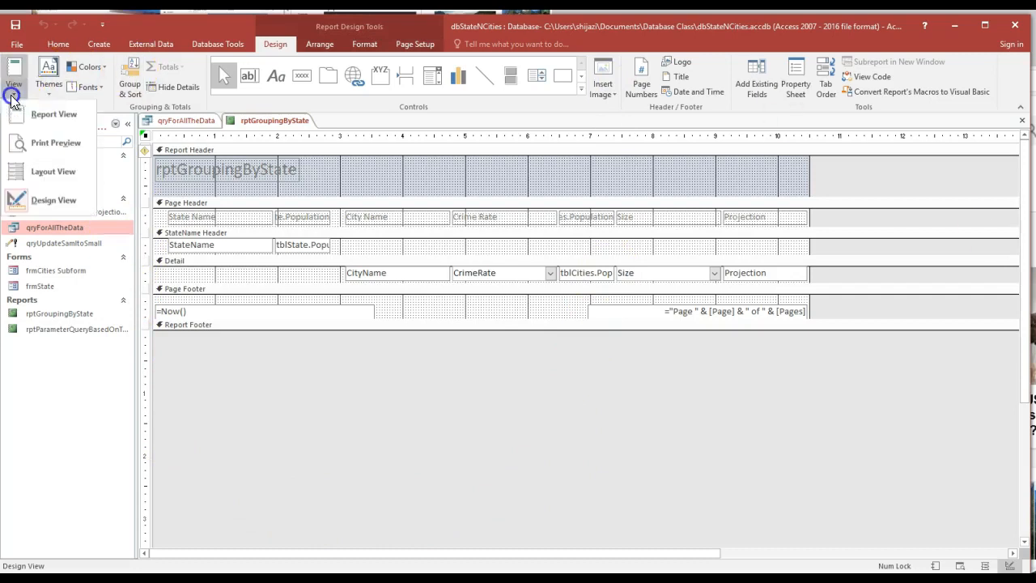
left_click(36, 208)
Widen the title label in the Report Header and replace its text with "Report Group by State Name".
left_click(229, 173)
left_click(228, 172)
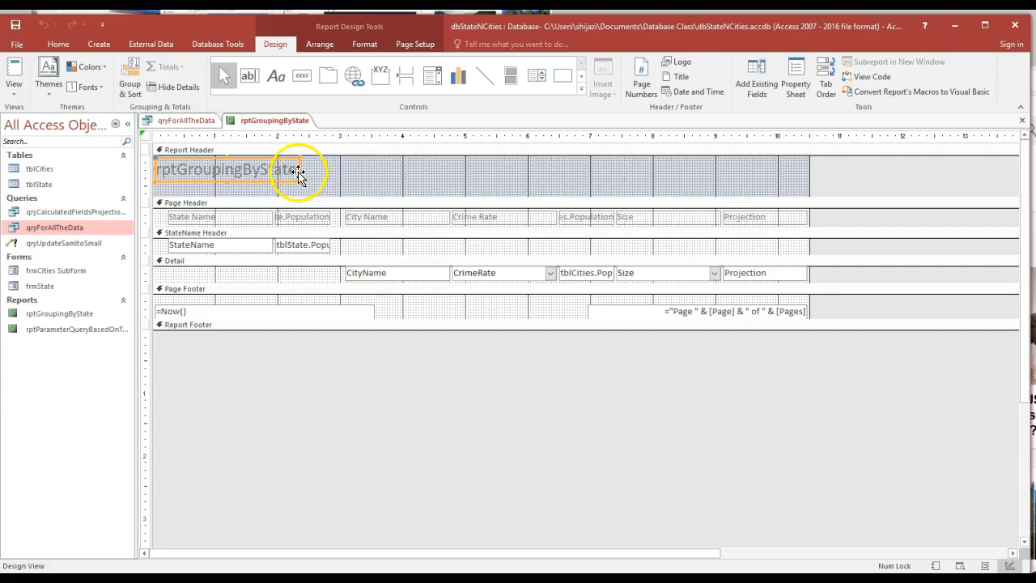
left_click_drag(299, 171, 154, 170)
left_click(352, 170)
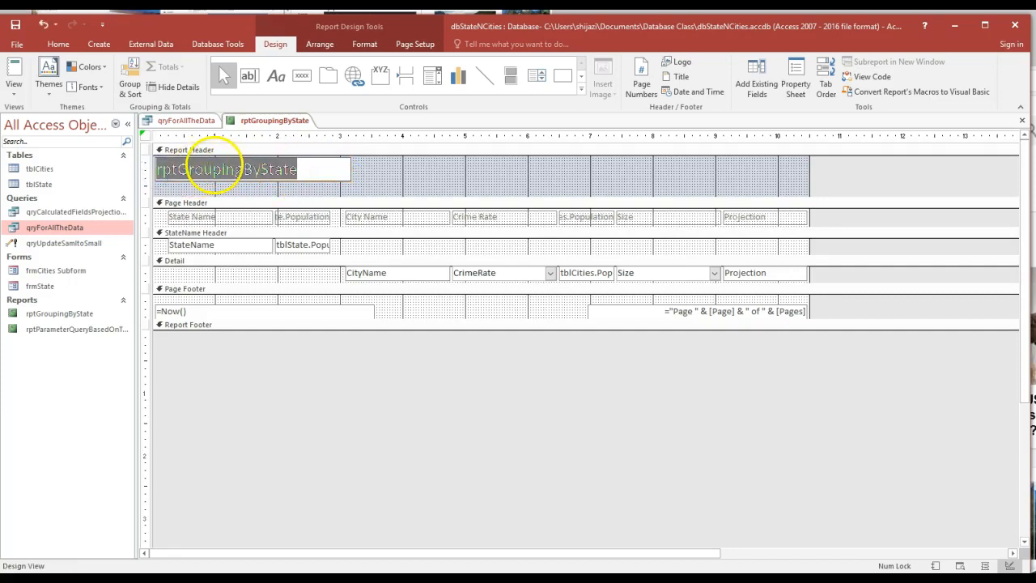
type("Report")
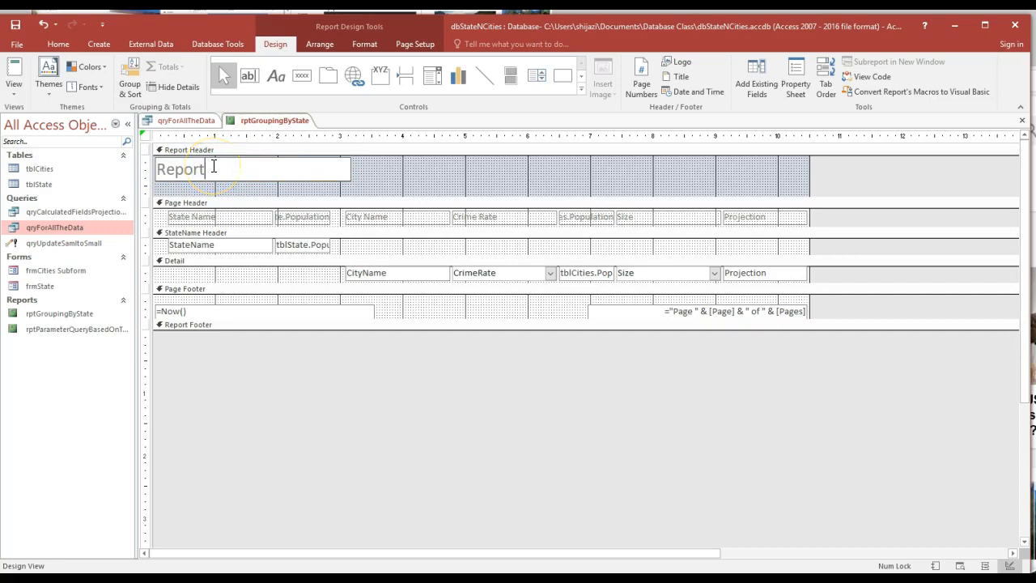
type(" Group by State Name")
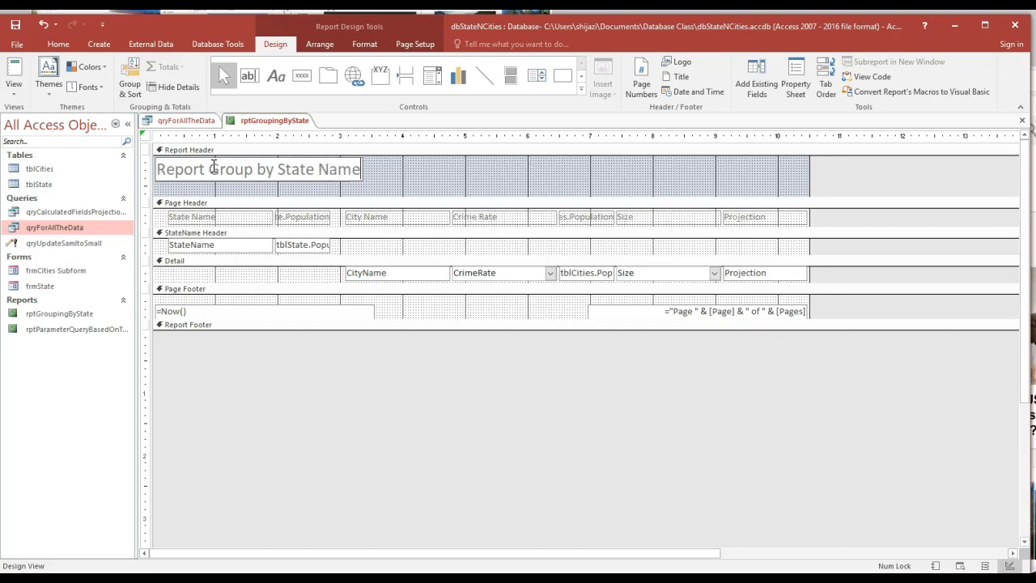
left_click(424, 175)
Format the report title as bold, red, 22-point text and widen its label to about the 4-inch mark.
left_click(341, 175)
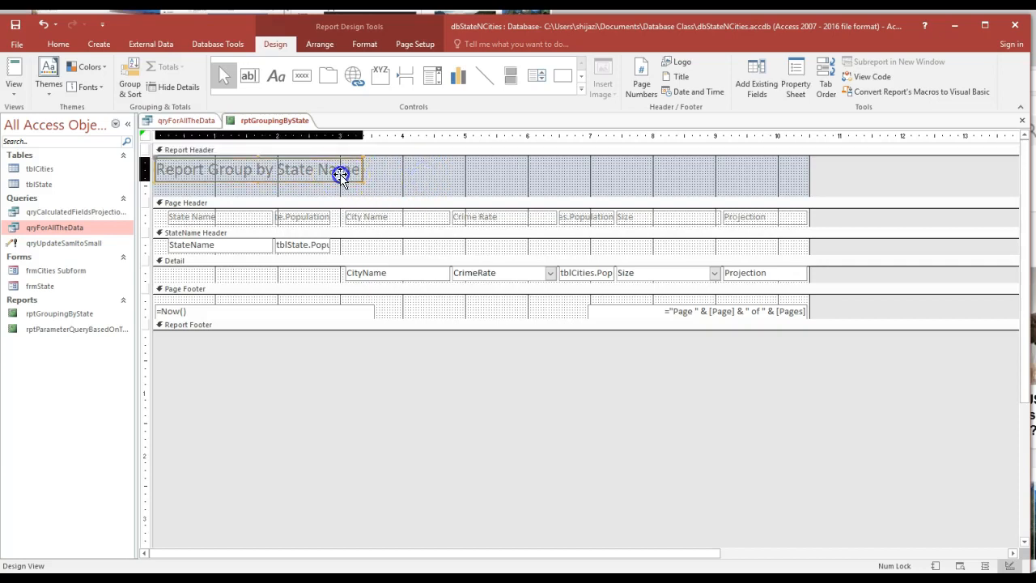
left_click(364, 44)
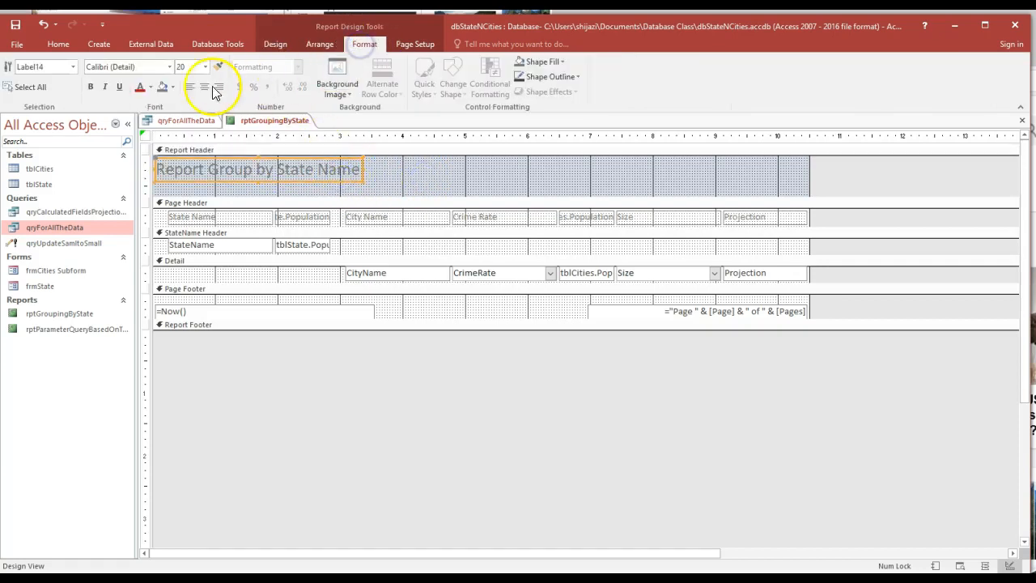
left_click(91, 87)
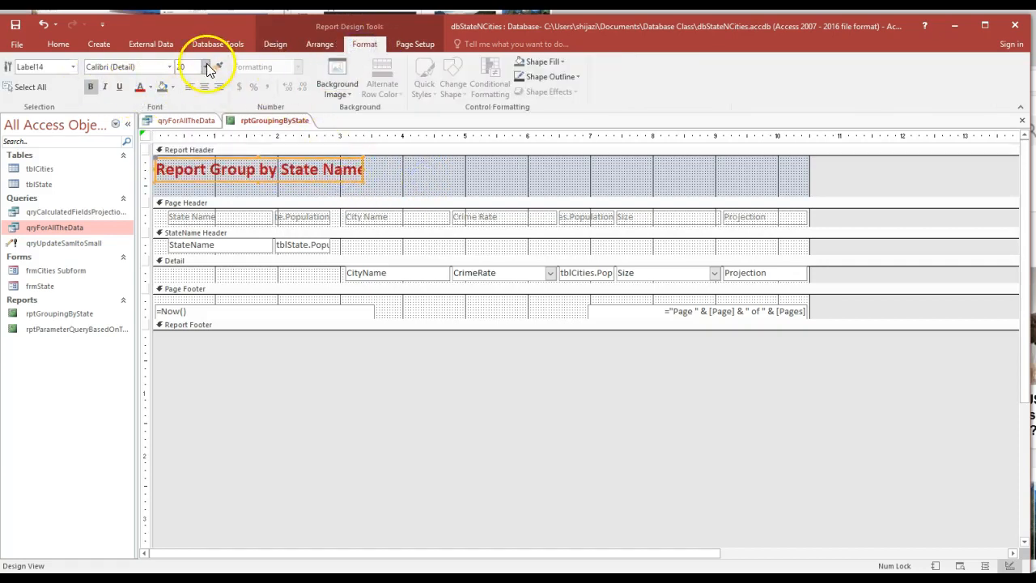
left_click(207, 68)
left_click(192, 191)
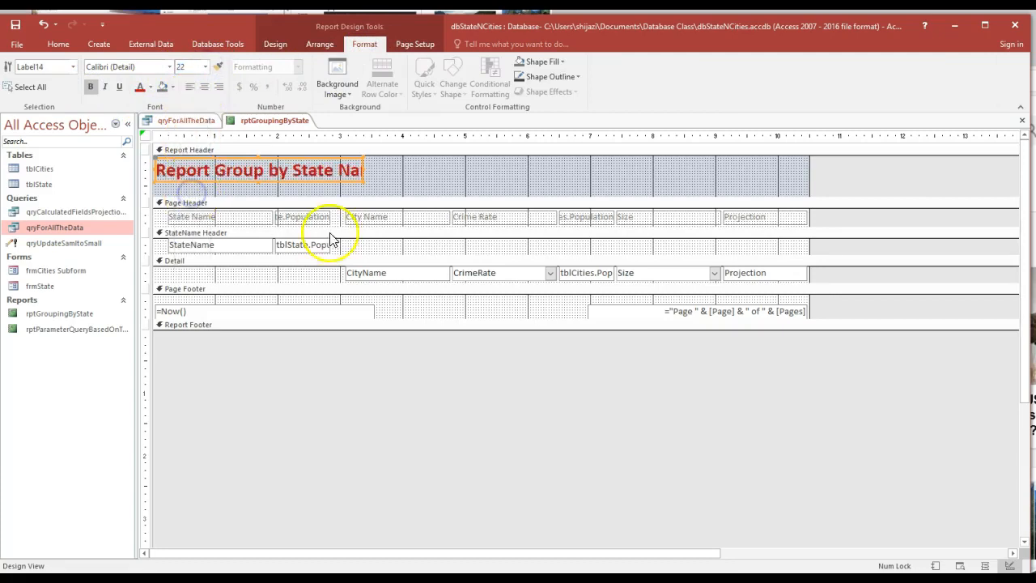
left_click(363, 167)
left_click_drag(363, 167, 402, 169)
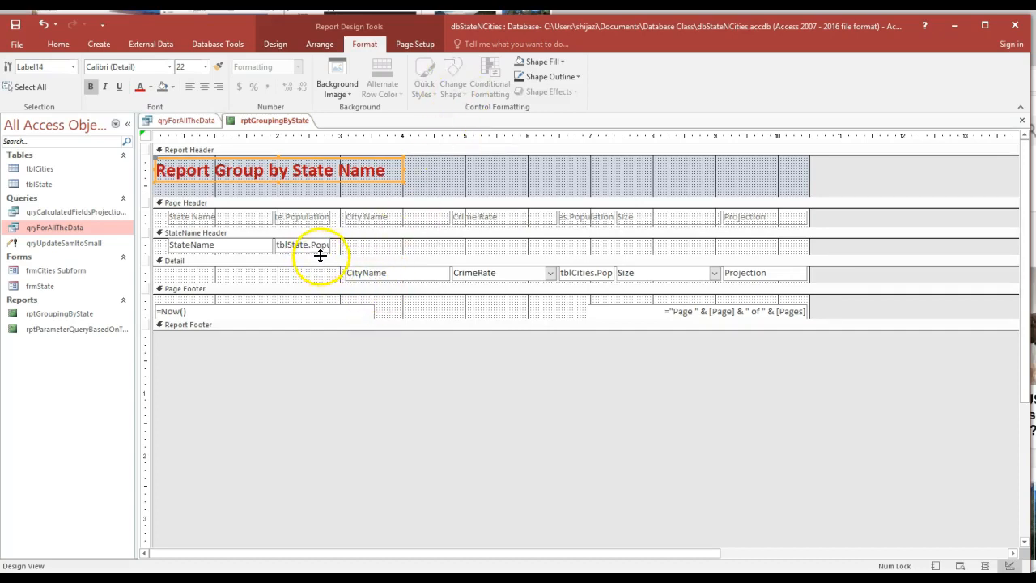
Increase the StateName Header section's height and draw a horizontal line about 10.33 inches long below its fields.
left_click_drag(321, 254, 322, 270)
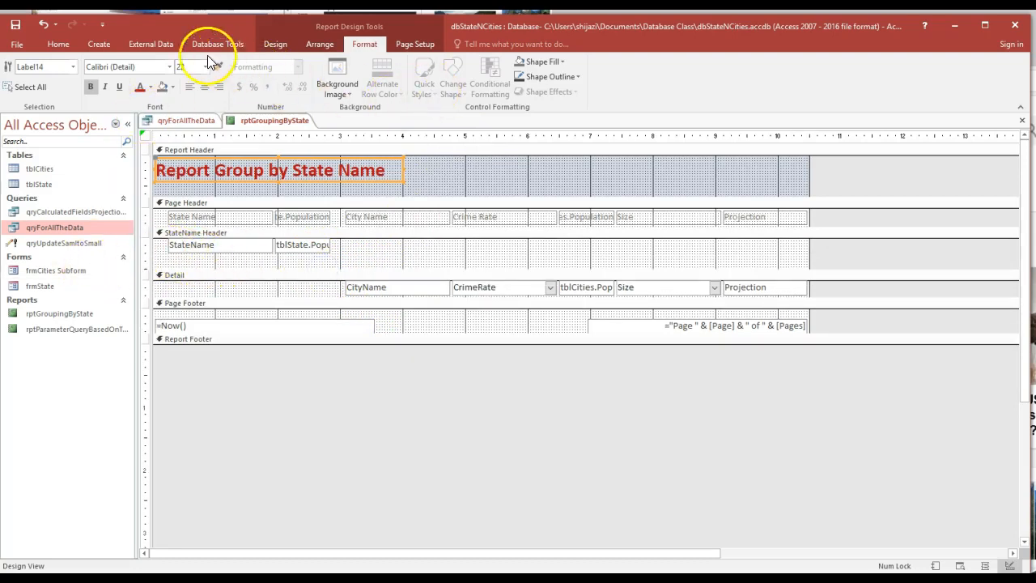
left_click(55, 43)
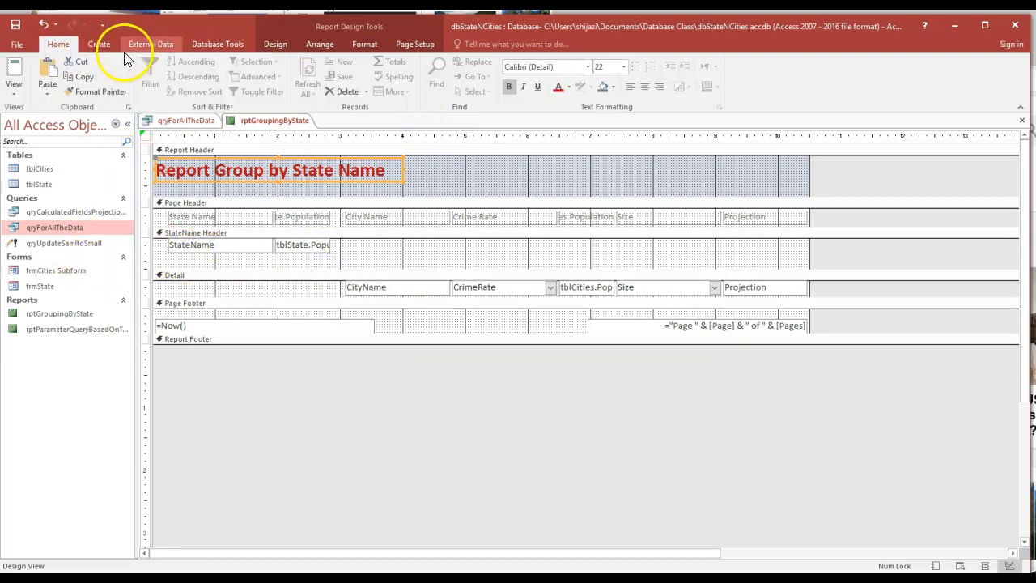
left_click(365, 45)
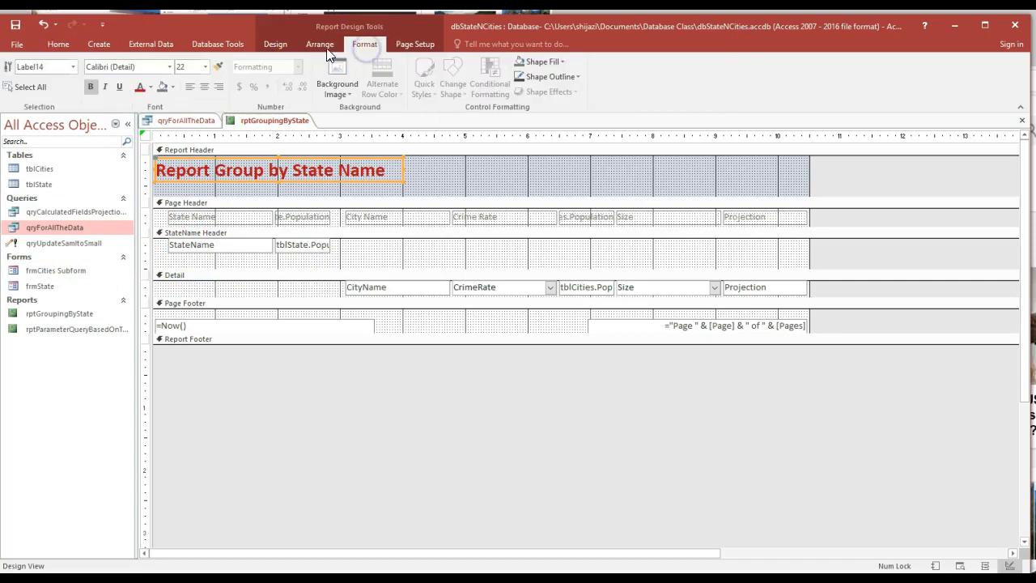
left_click(279, 46)
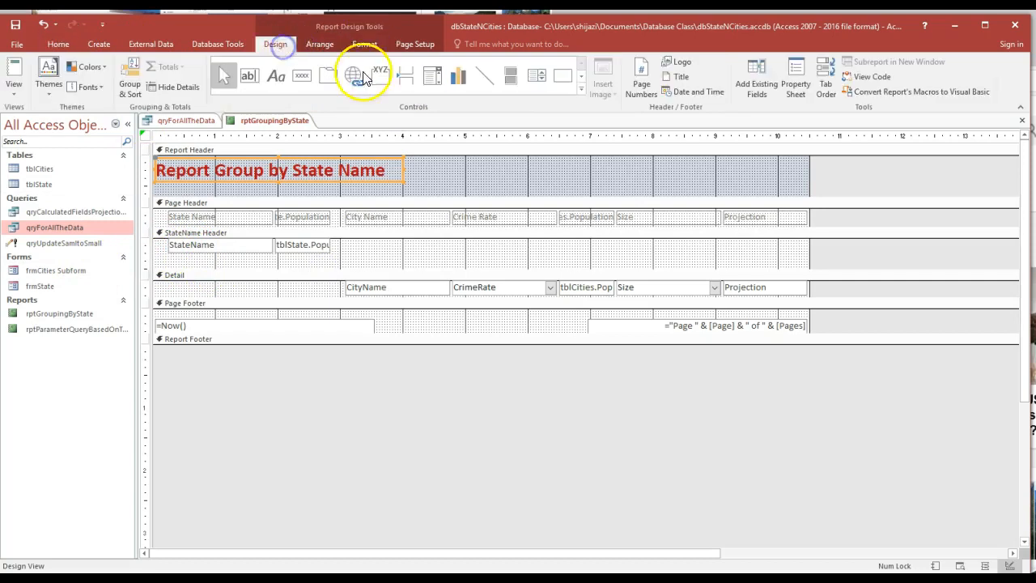
left_click(479, 78)
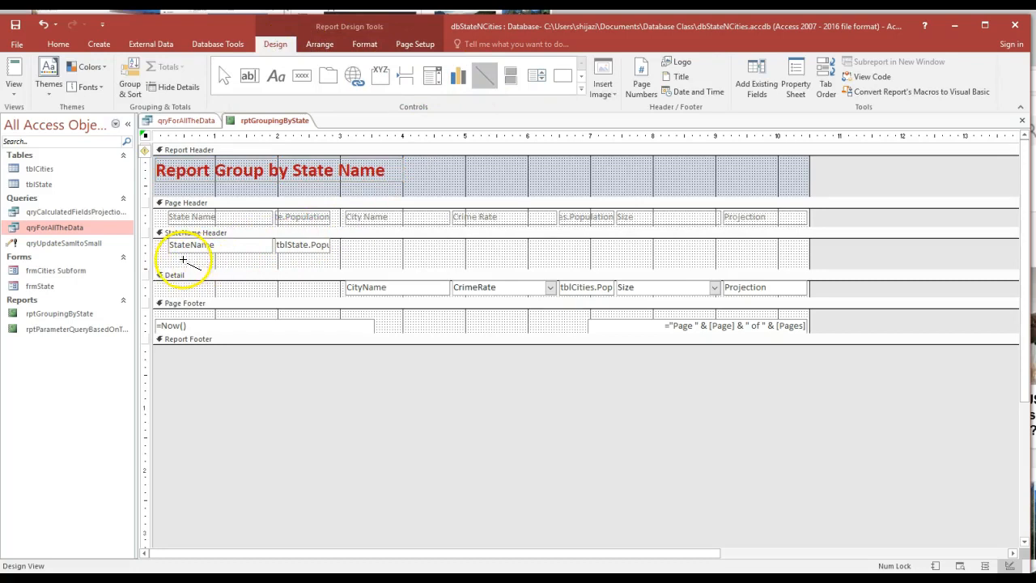
left_click_drag(162, 256, 808, 257)
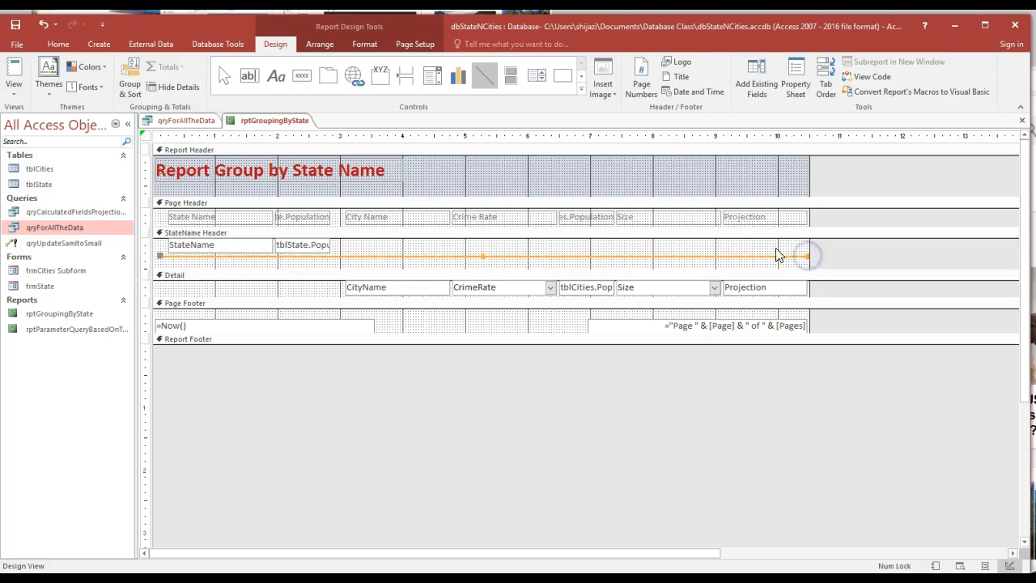
Set the border width of the StateName Header line to 4 pt in its properties.
right_click(731, 259)
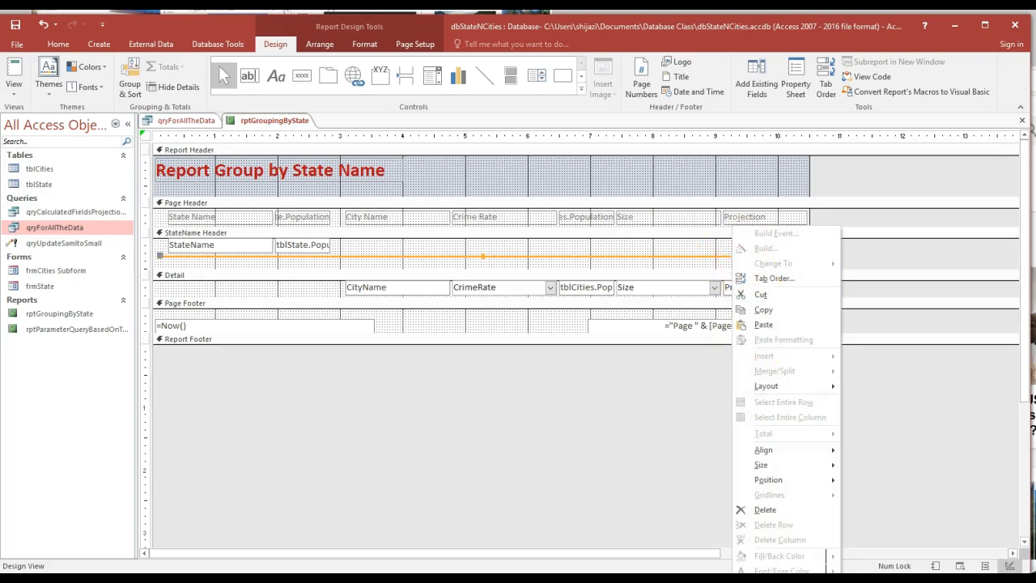
left_click(765, 579)
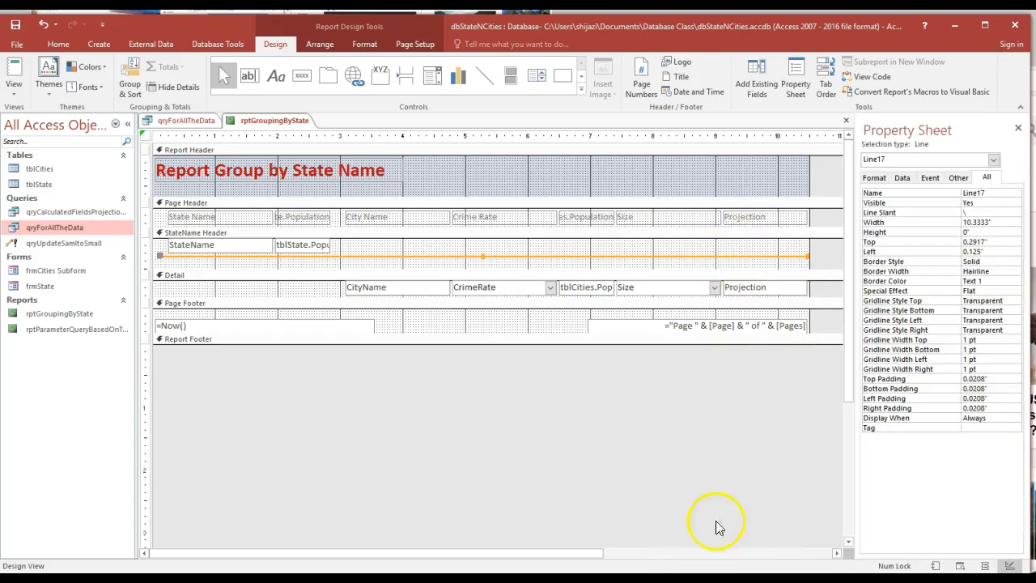
left_click(1018, 270)
left_click(1015, 271)
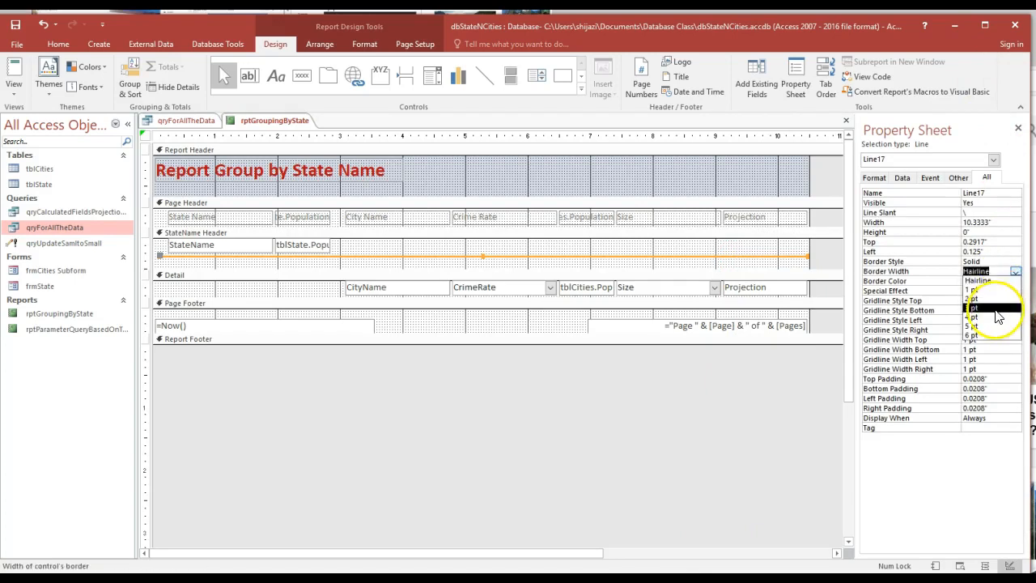
left_click(996, 317)
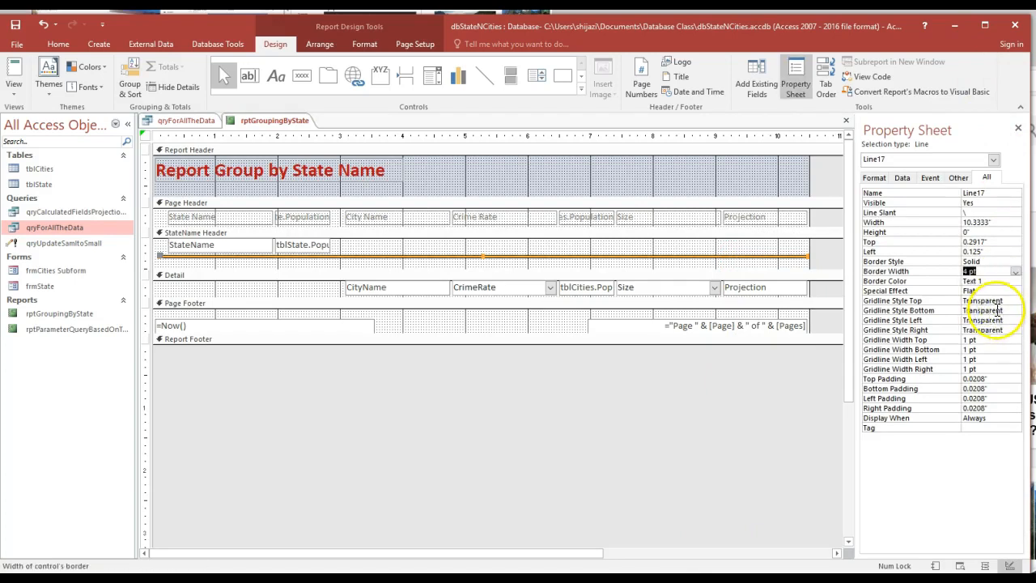
Set the line's border color to the standard dark red, #BA1419.
left_click(999, 281)
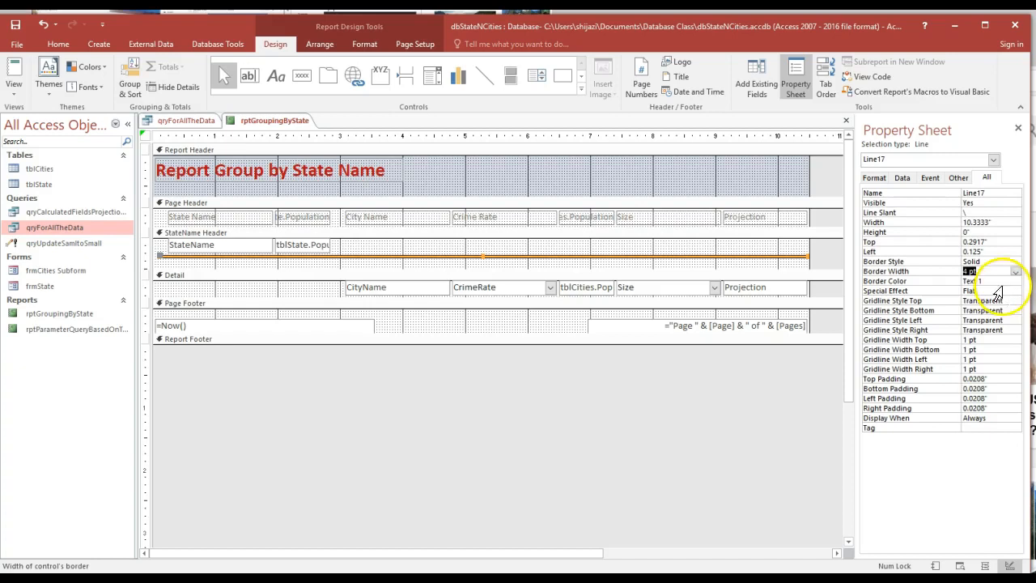
left_click(1015, 281)
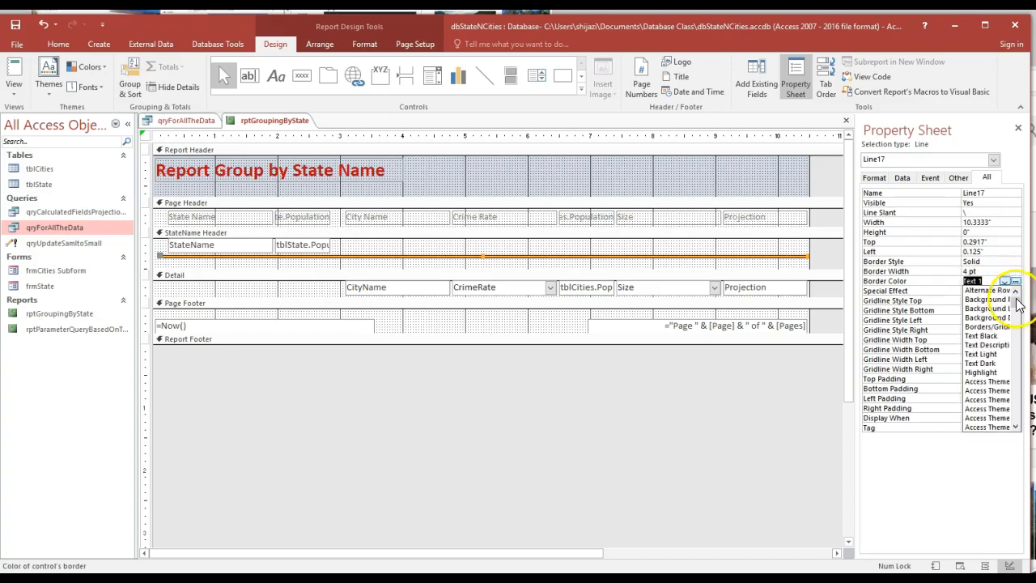
left_click(1006, 300)
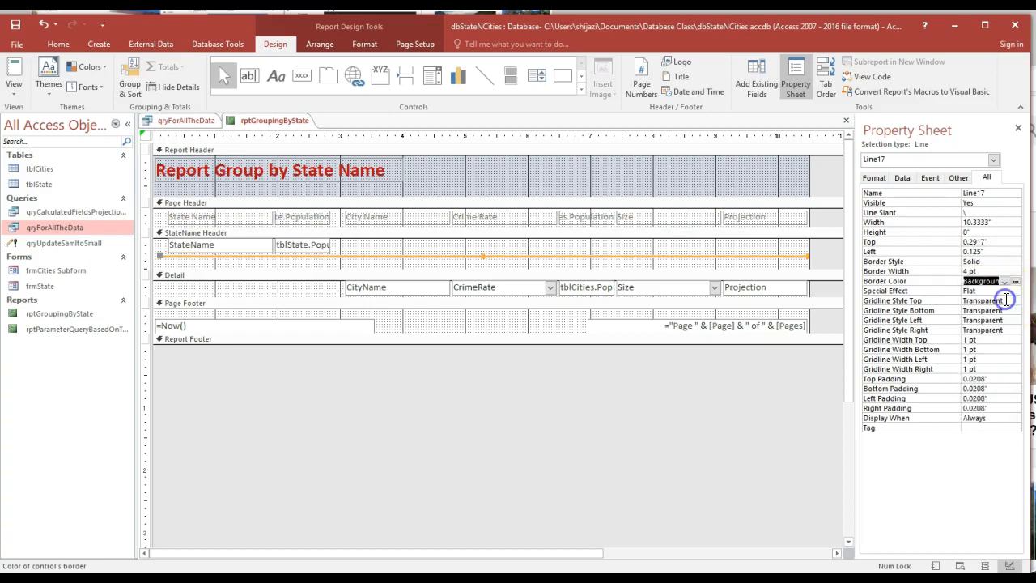
left_click(1017, 282)
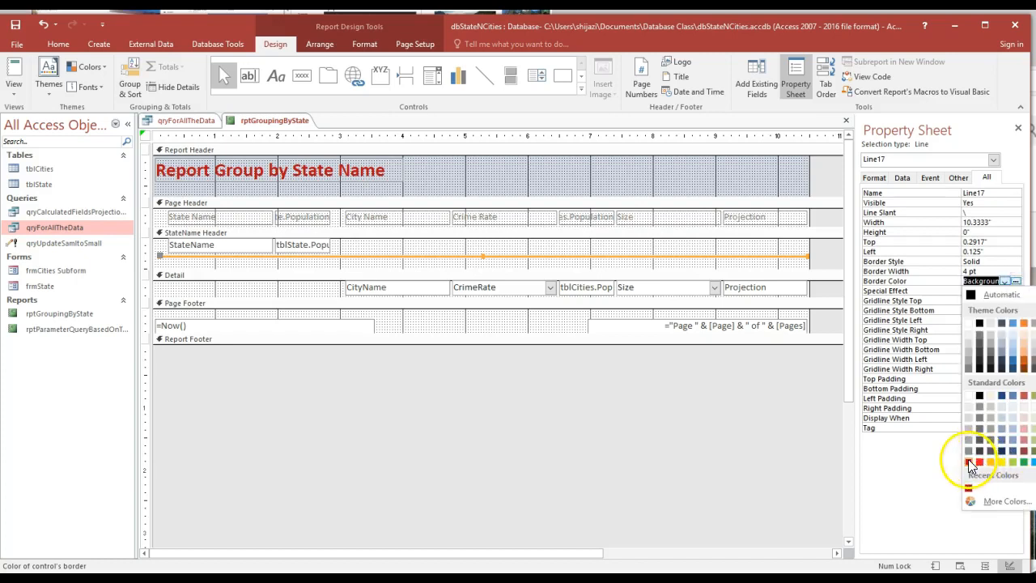
left_click(971, 463)
left_click(1012, 291)
left_click(1015, 290)
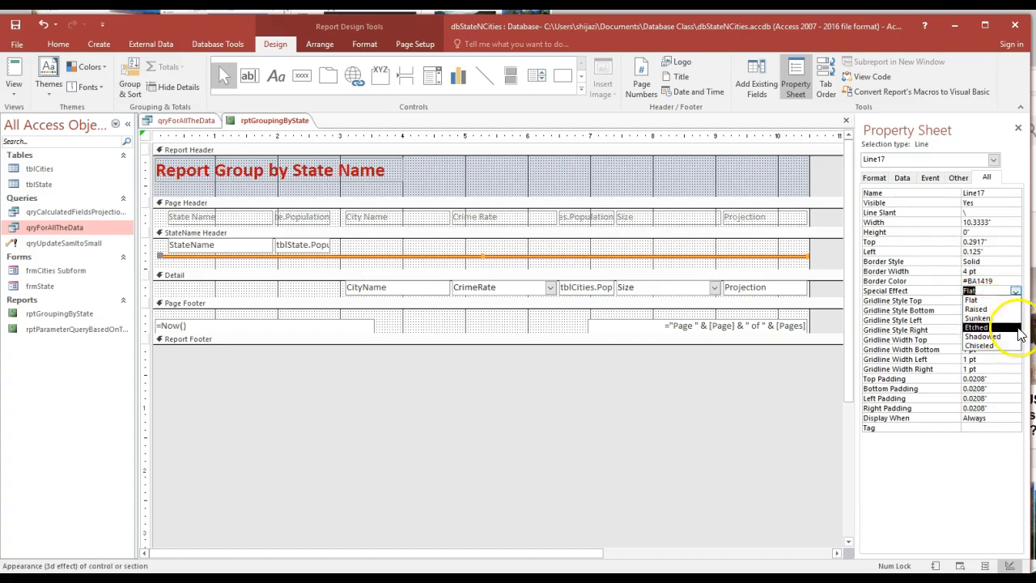
left_click(953, 498)
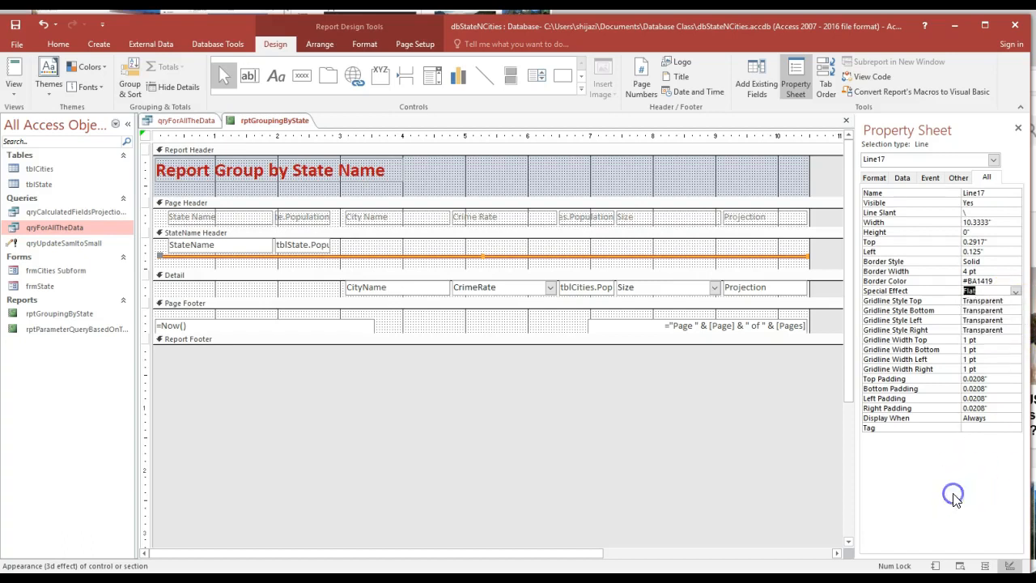
Deselect the line and display the finished report in Report View.
left_click(774, 473)
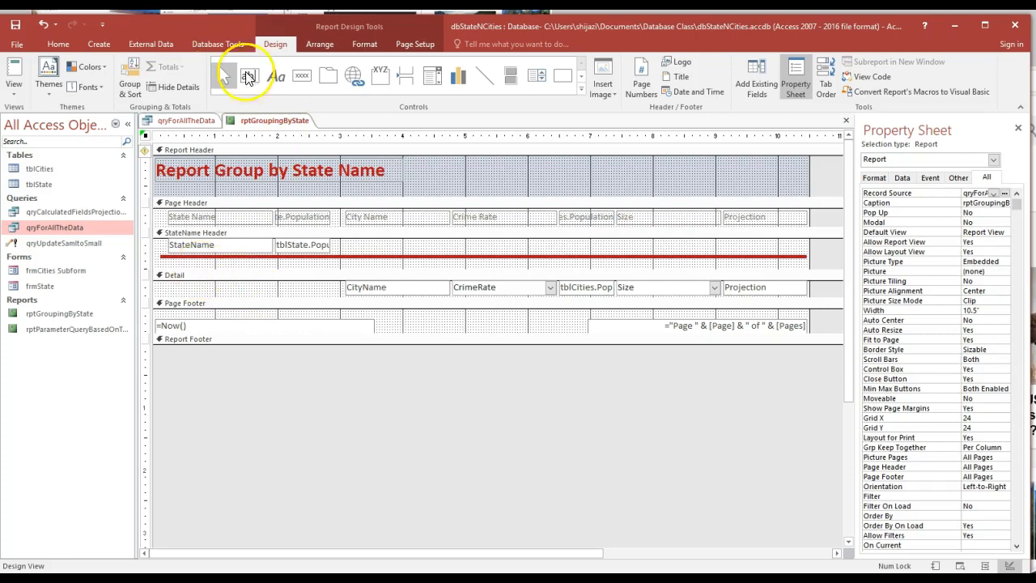
left_click(13, 90)
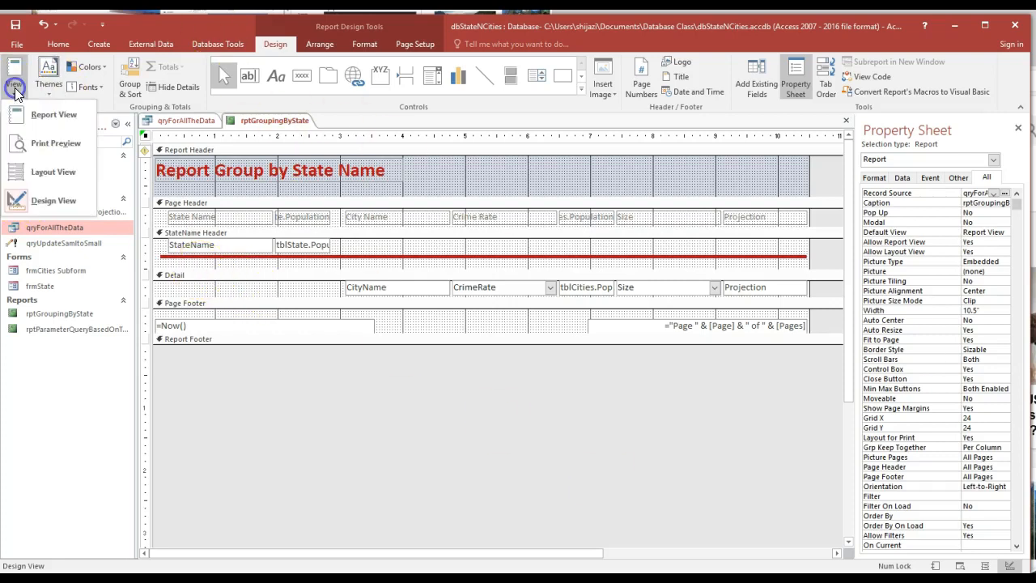
left_click(54, 117)
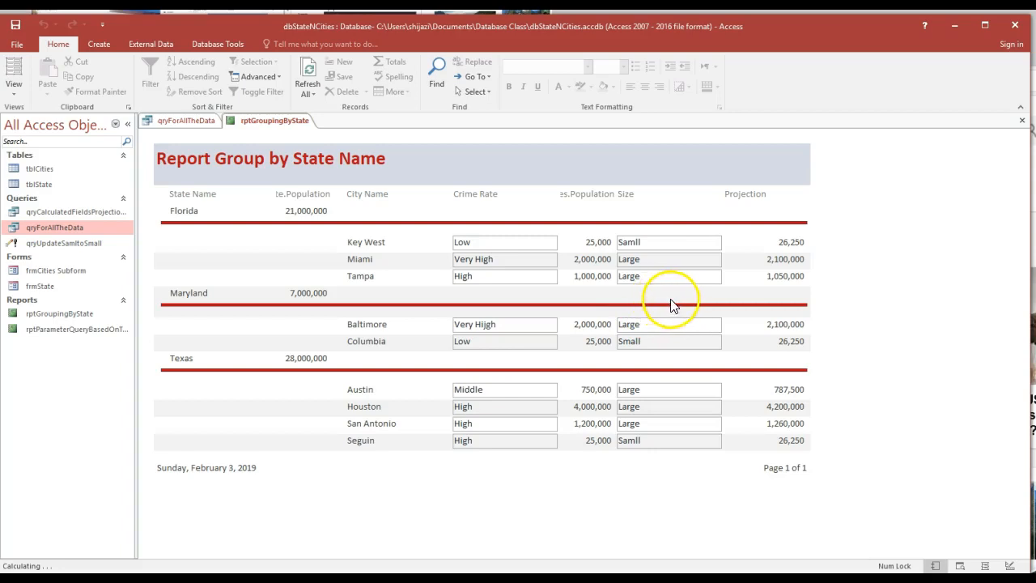
In Design View, set the font color of the Page Header's State Name and tblState.Population labels to dark red, #BA1419.
left_click(20, 96)
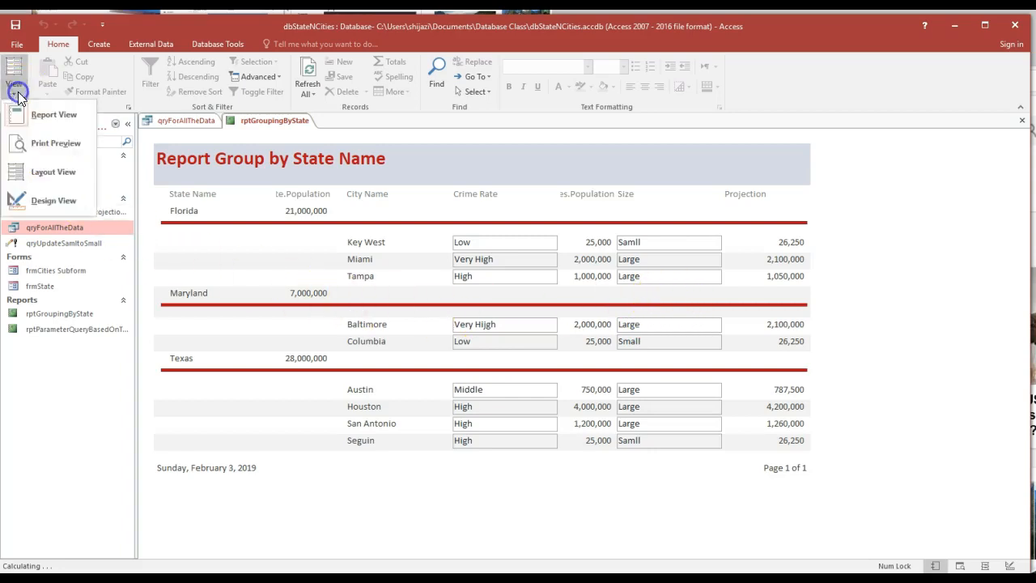
left_click(71, 200)
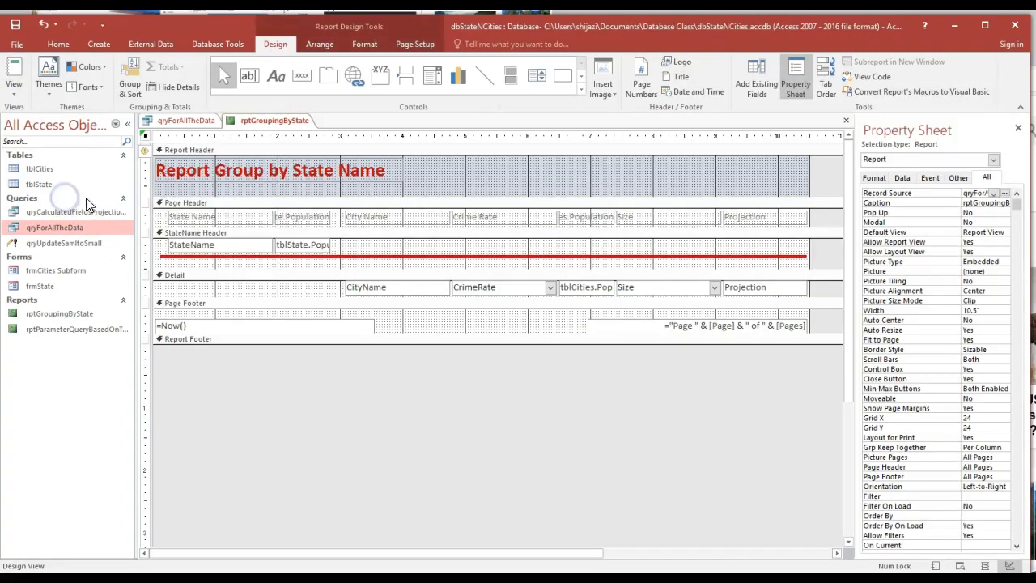
left_click(221, 217)
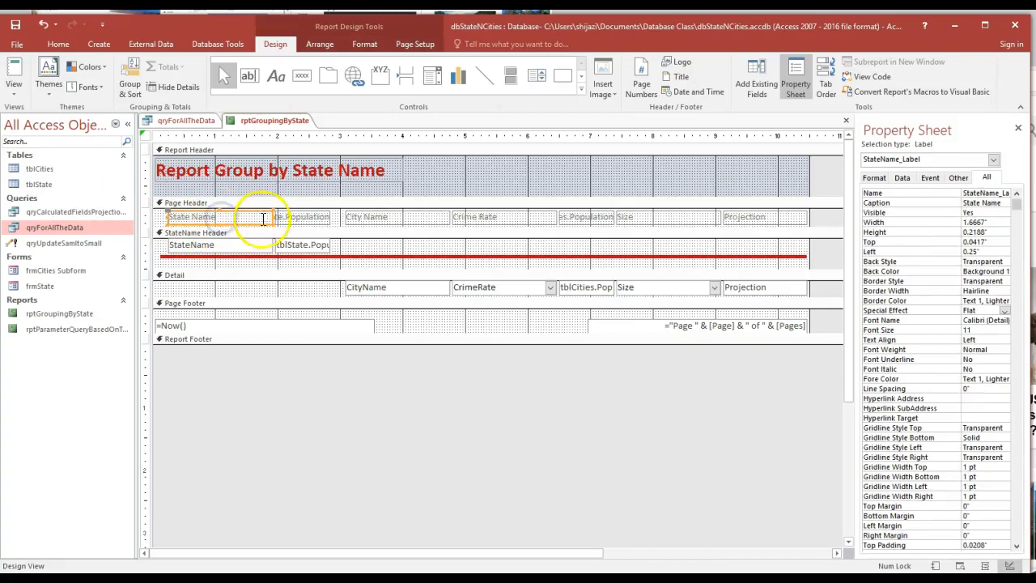
left_click(295, 217, "shift")
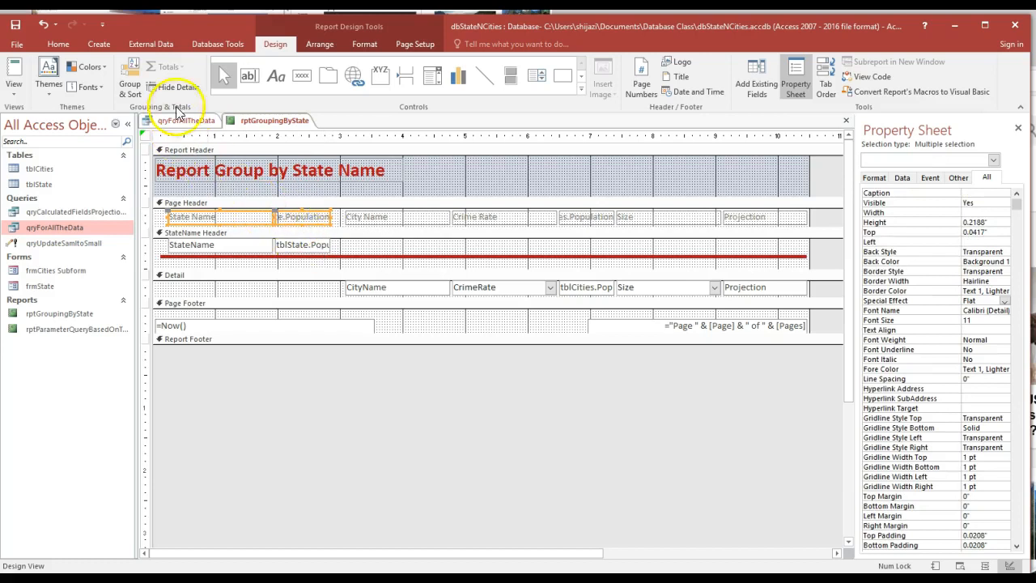
left_click(364, 45)
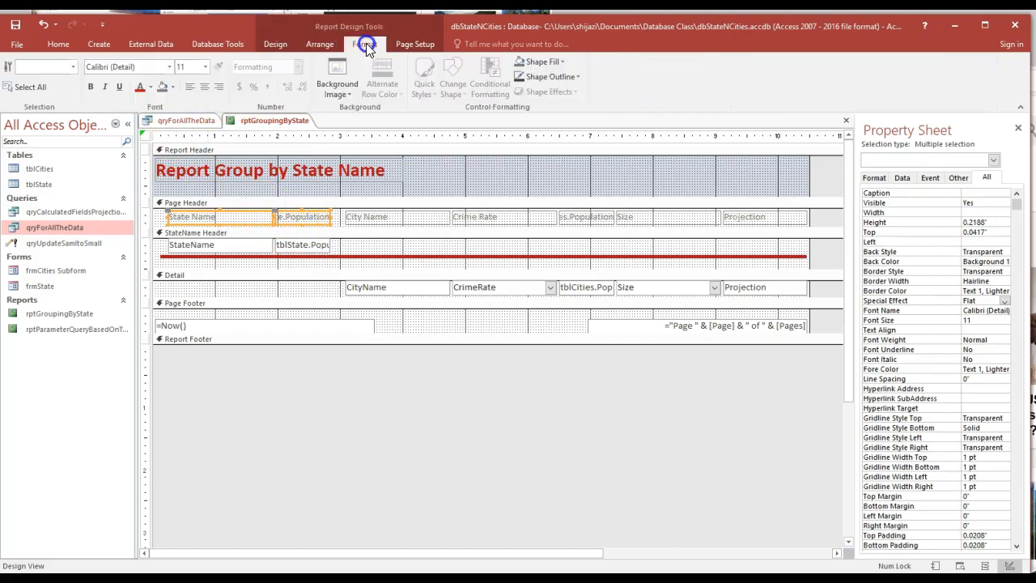
left_click(140, 88)
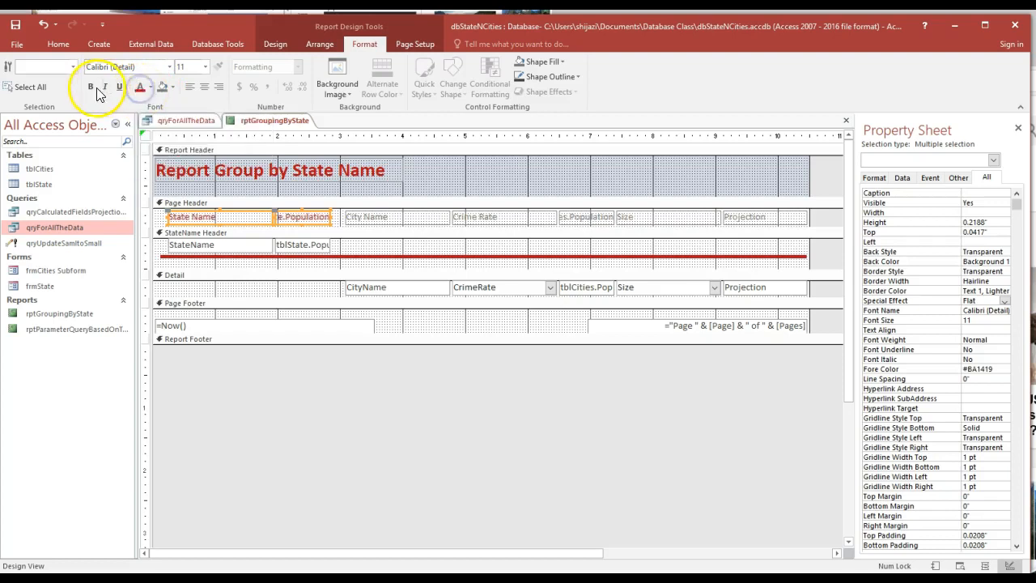
Make the State Name and tblState.Population labels bold and underlined with a font size of 14.
left_click(89, 88)
left_click(119, 87)
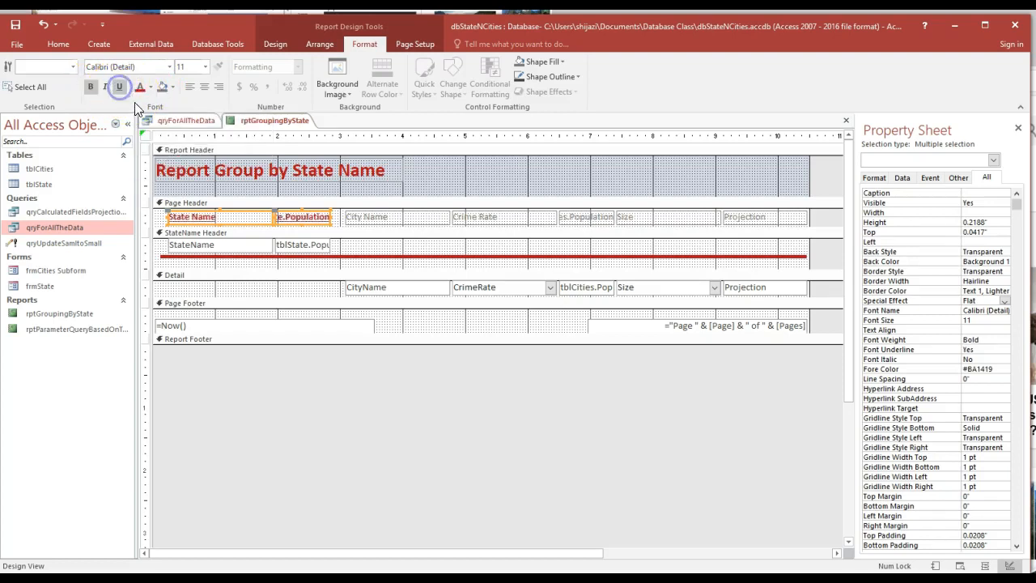
left_click(208, 71)
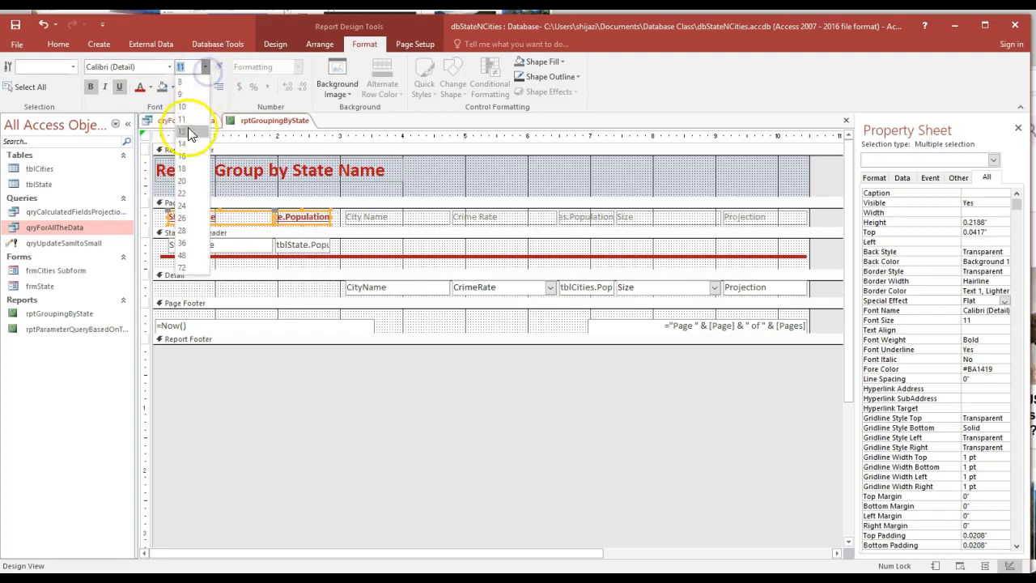
left_click(186, 136)
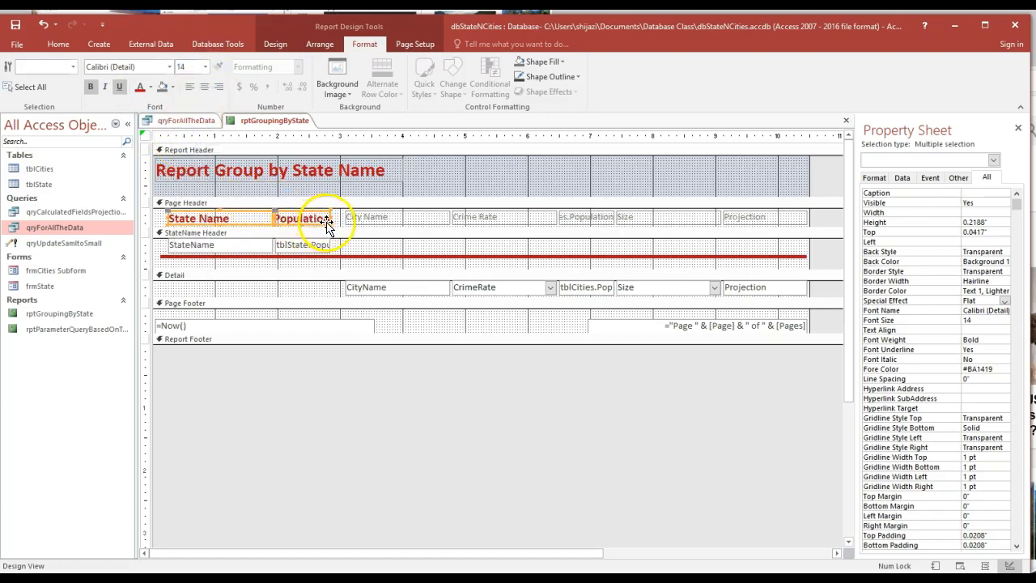
mouse_move(274, 220)
left_mouse_down()
mouse_move(284, 219)
mouse_move(259, 214)
left_mouse_up()
left_click(287, 219)
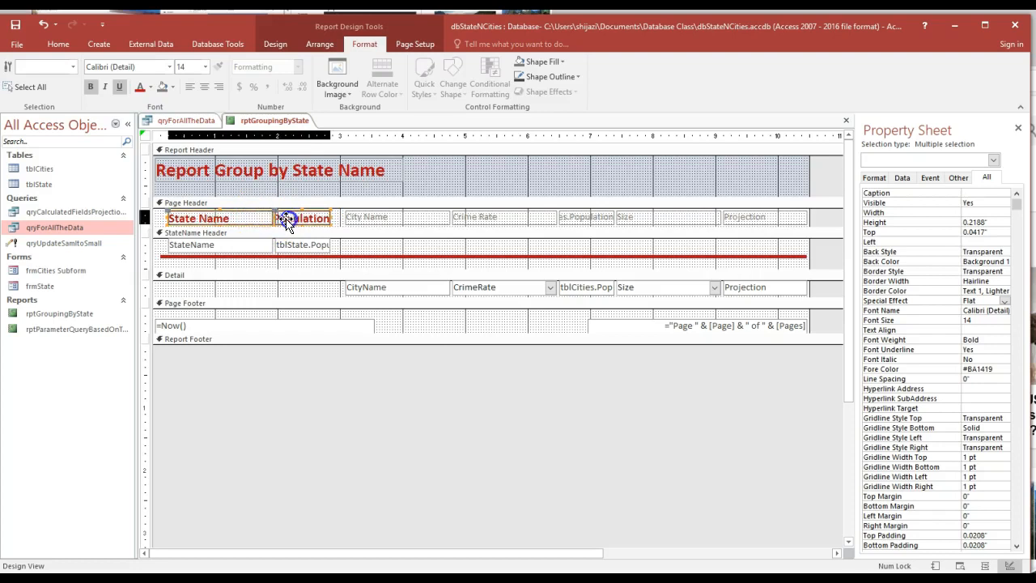
left_click(272, 213)
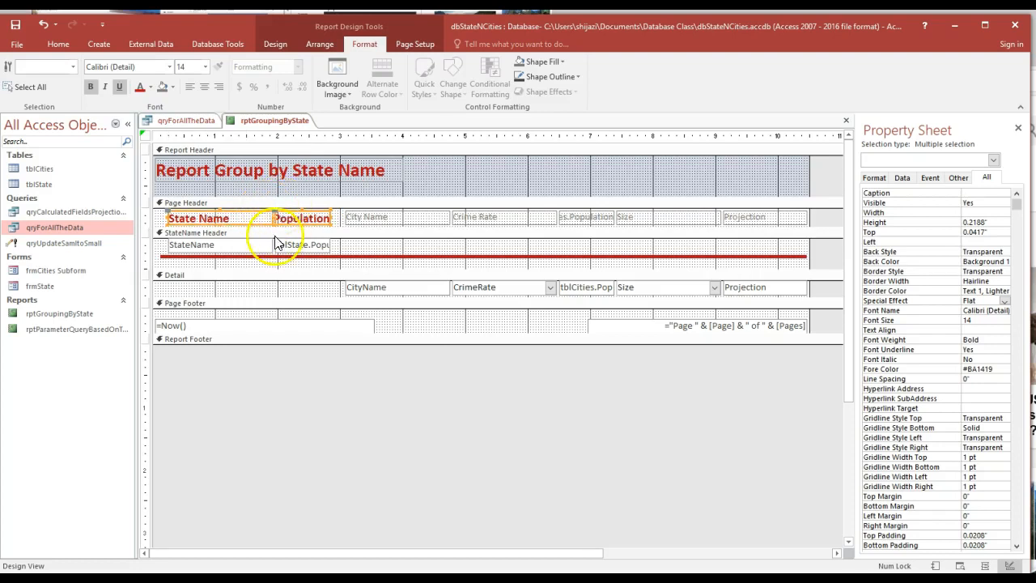
left_click(306, 248)
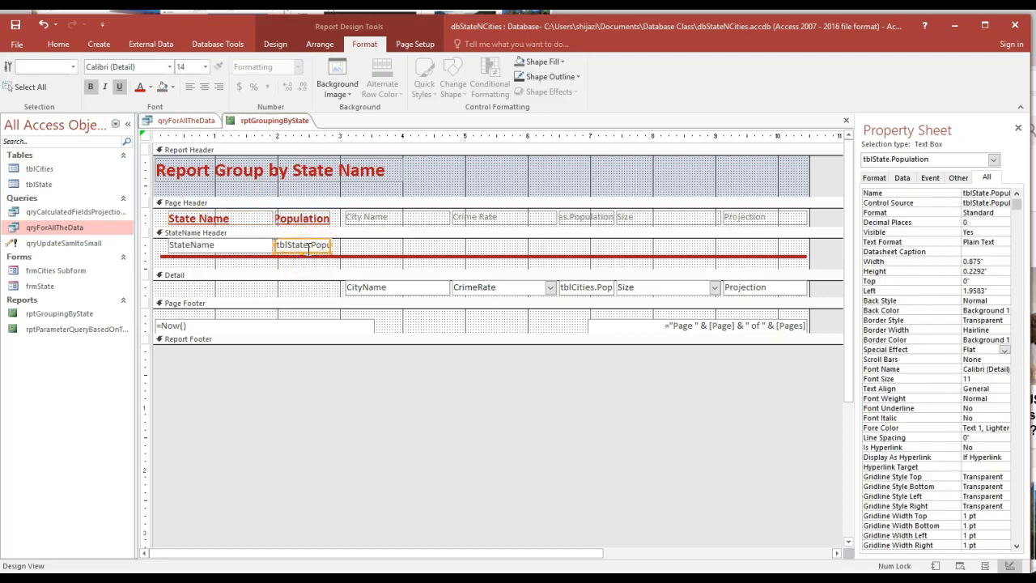
left_click(339, 254)
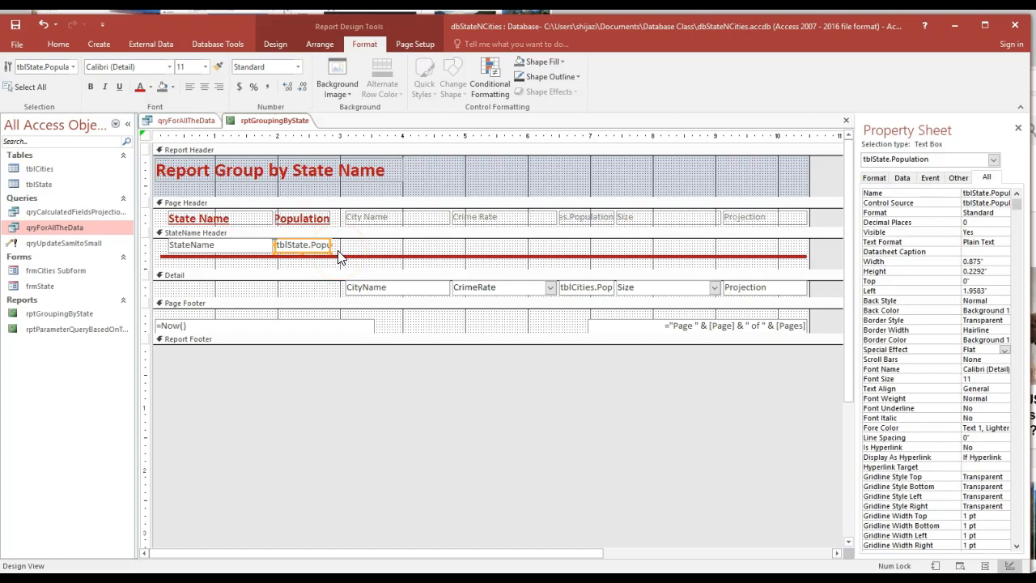
left_click(417, 289)
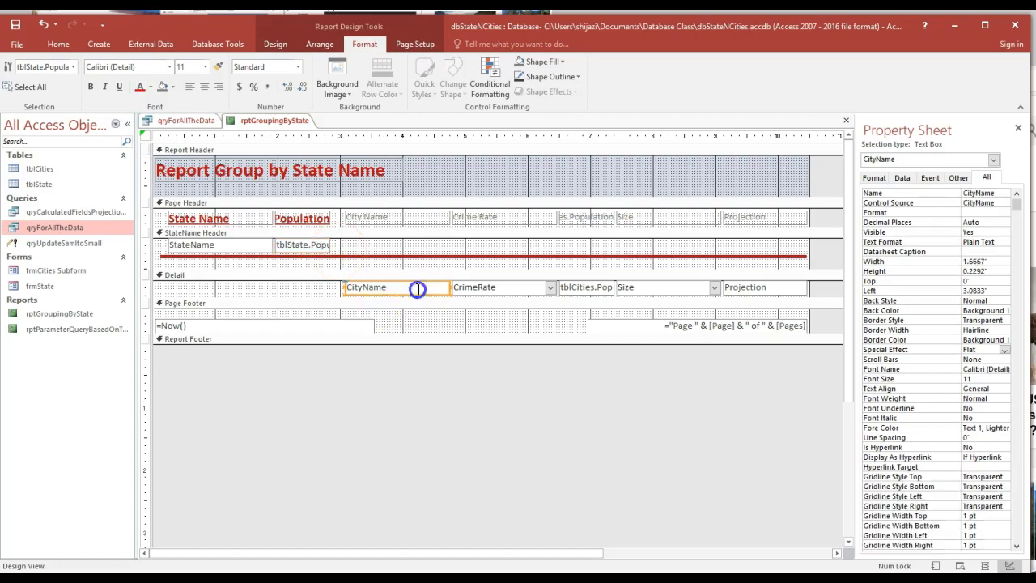
left_click(395, 217)
left_click(484, 221)
Change the caption of the Page Header's tblCities.Population label to "City Population".
left_click(575, 219)
left_click(576, 219)
left_click_drag(542, 218, 567, 216)
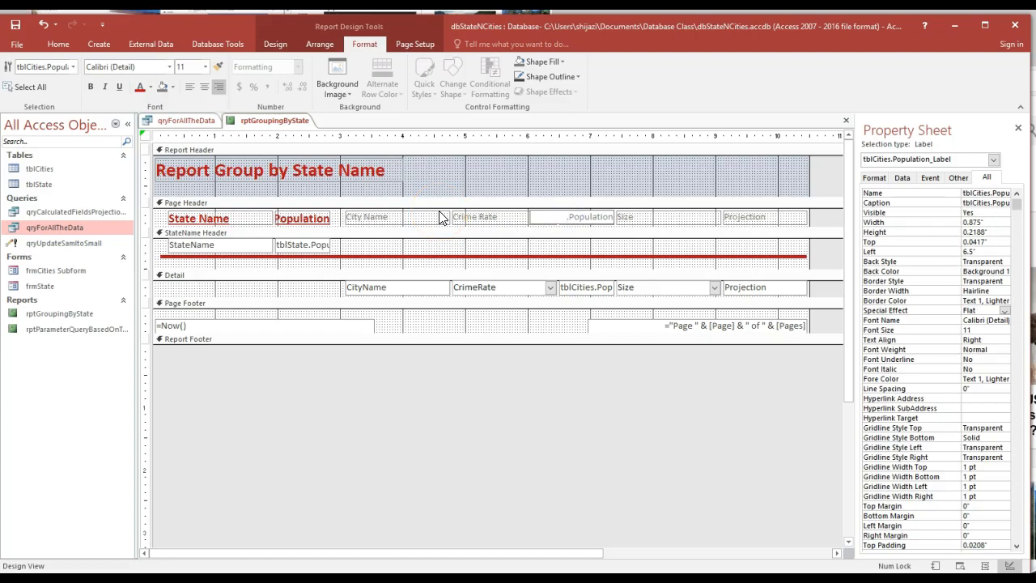
left_click(564, 219)
Replace the tblState prefix in the red population label so that its caption reads "State Population".
left_click(301, 219)
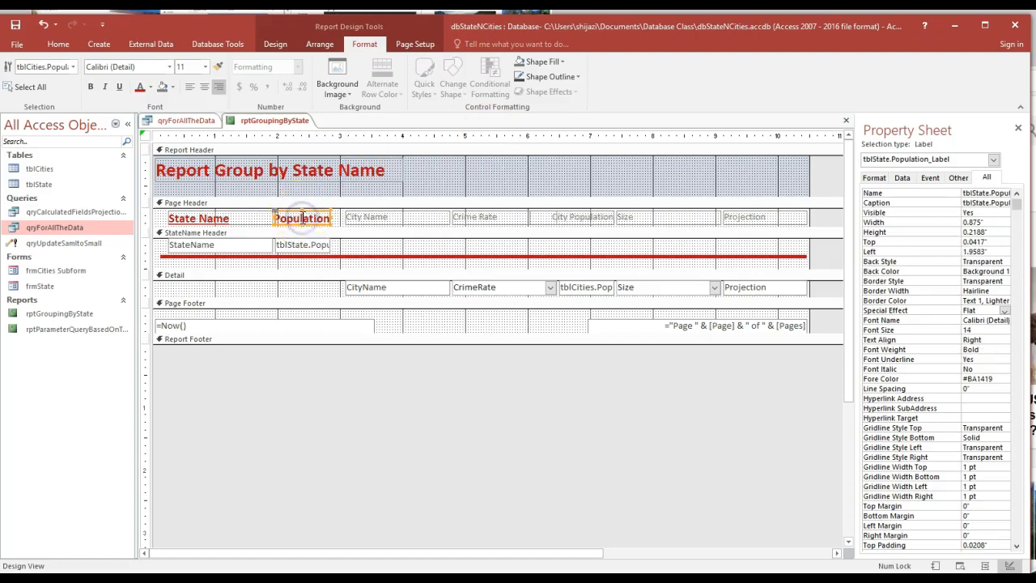
left_click(302, 219)
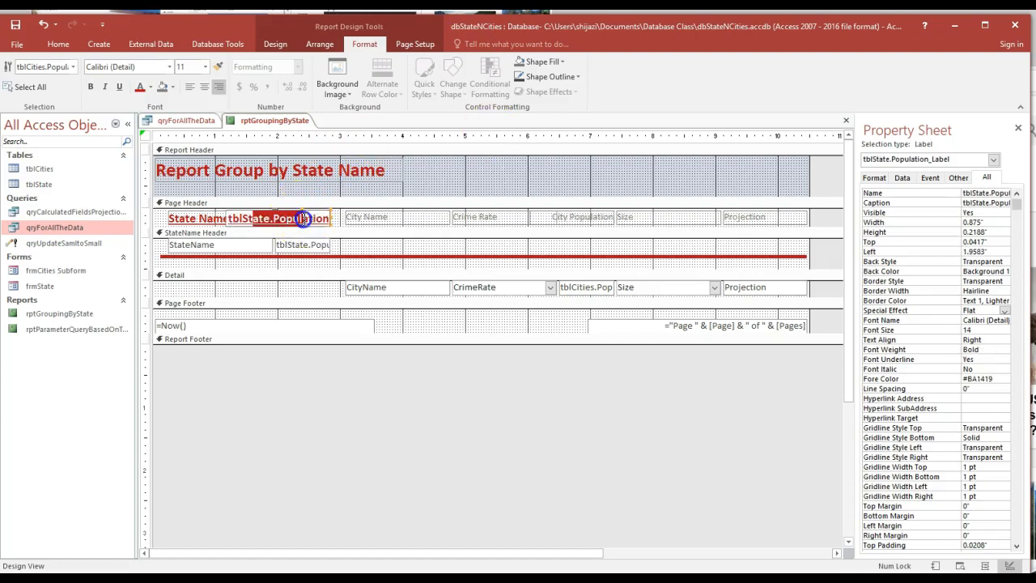
left_click(272, 219)
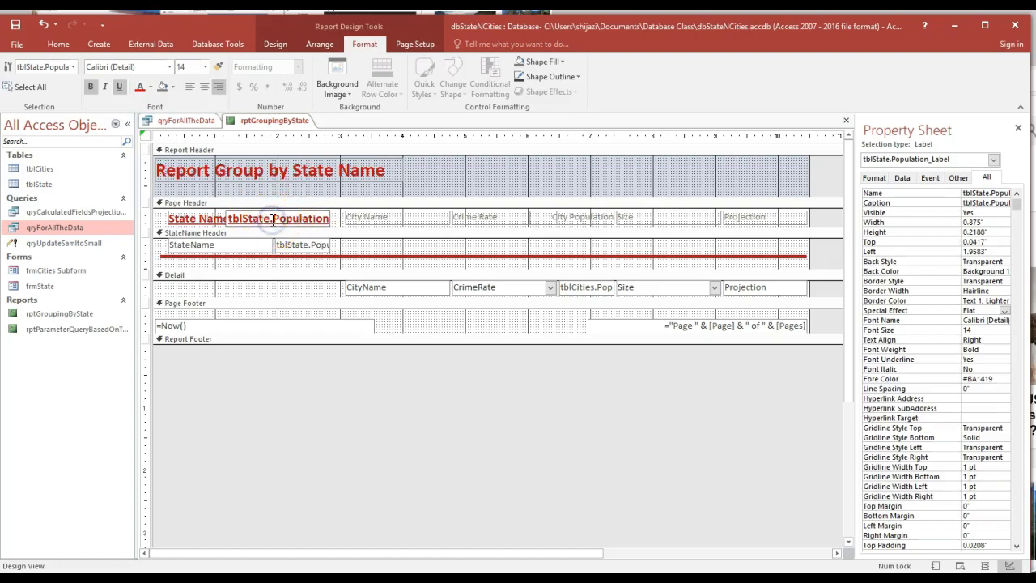
left_click_drag(272, 220, 226, 219)
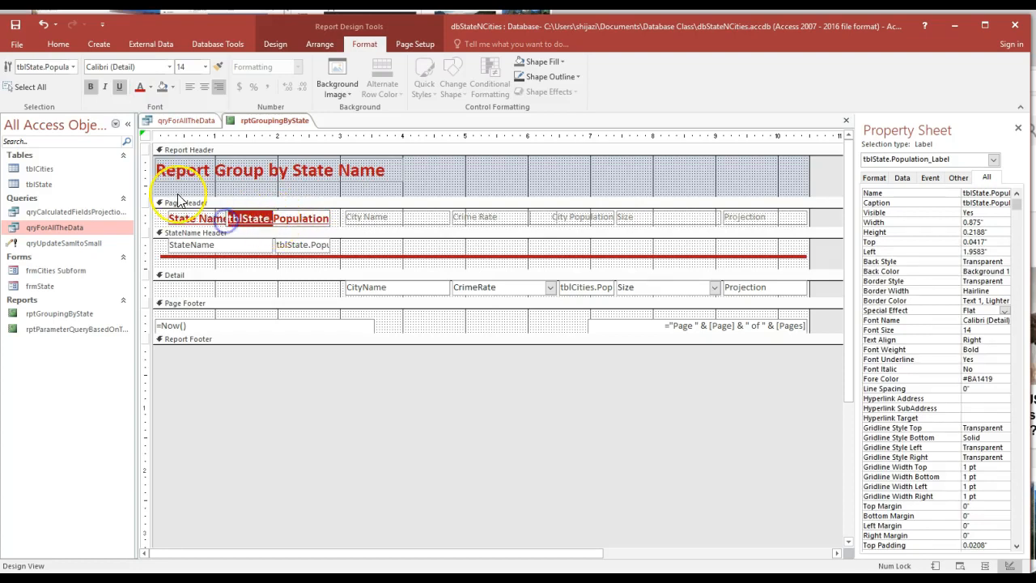
key("Delete")
type("State")
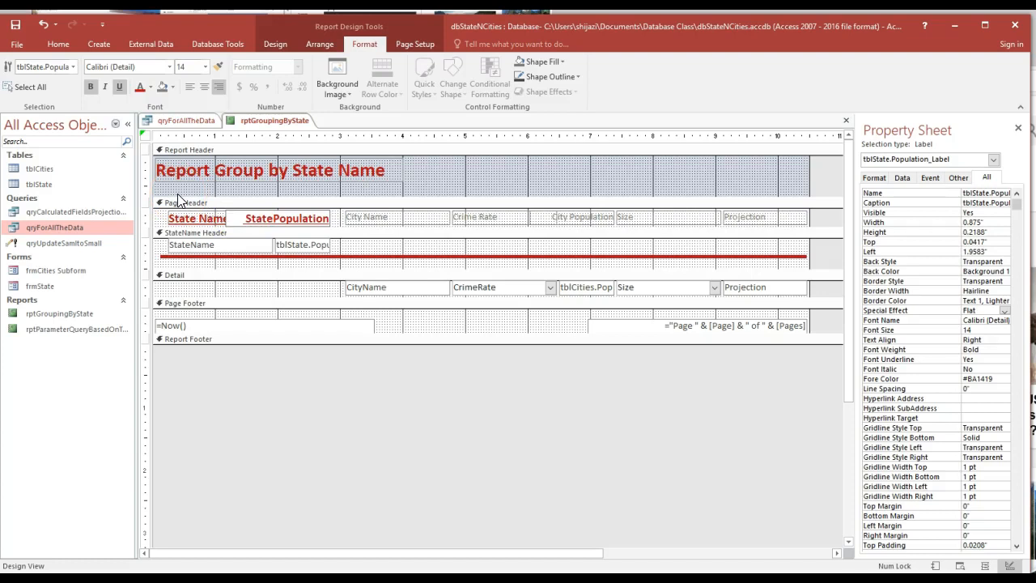
left_click(320, 246)
left_click(359, 248)
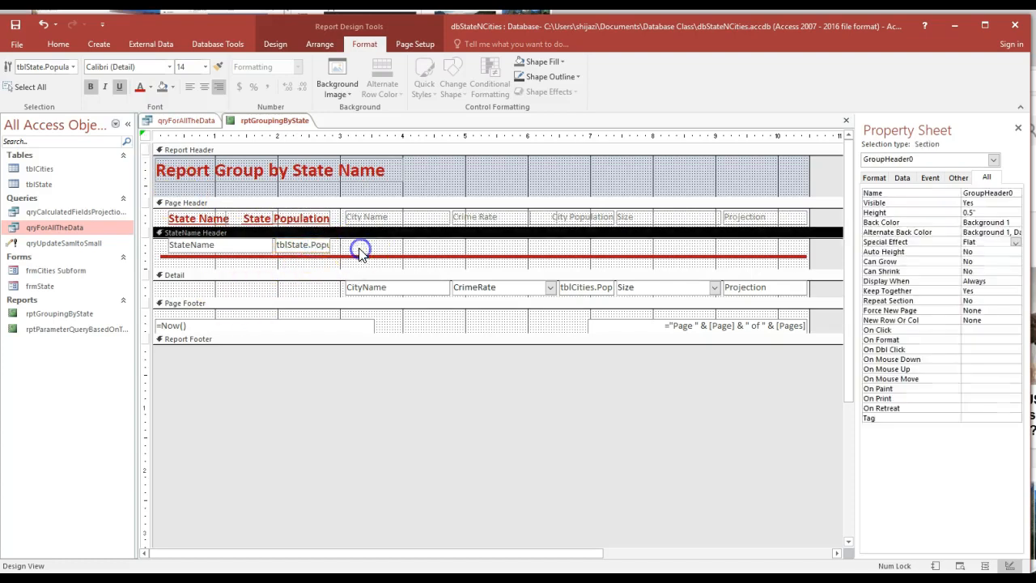
Narrow the State Population label slightly from its left edge and display the report in Report View.
left_click(271, 217)
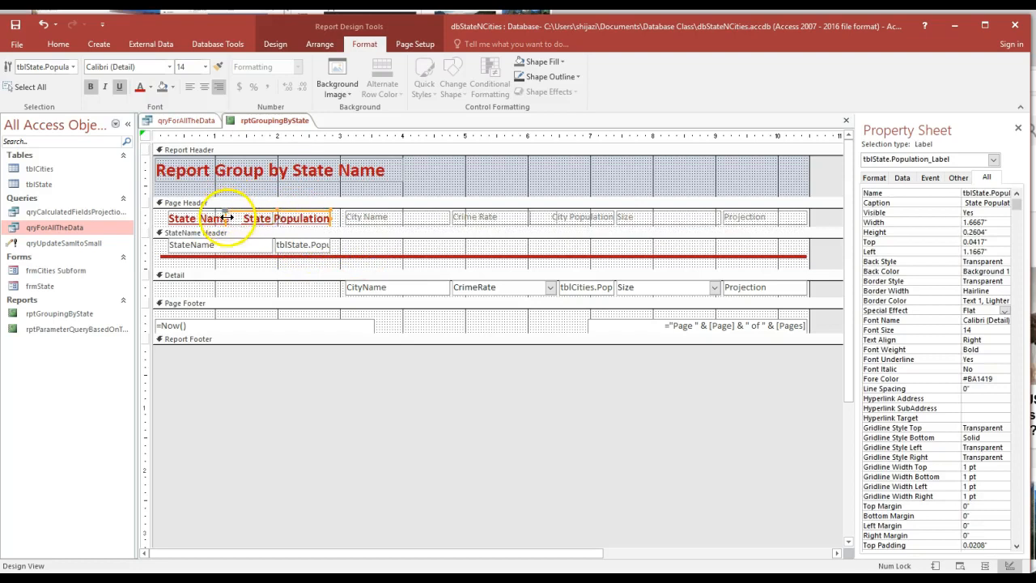
left_click(240, 217)
left_click(313, 393)
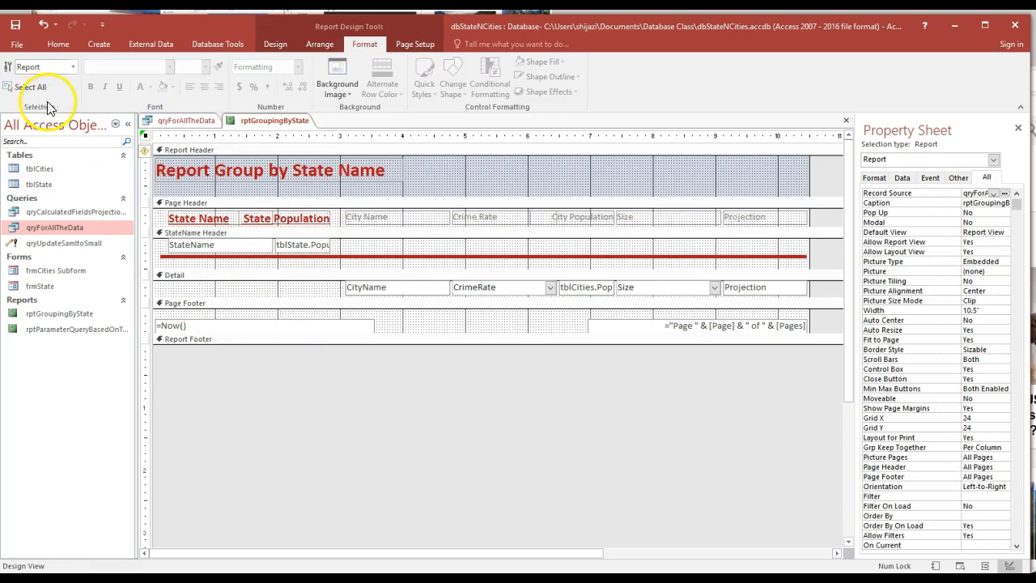
left_click(64, 45)
left_click(13, 75)
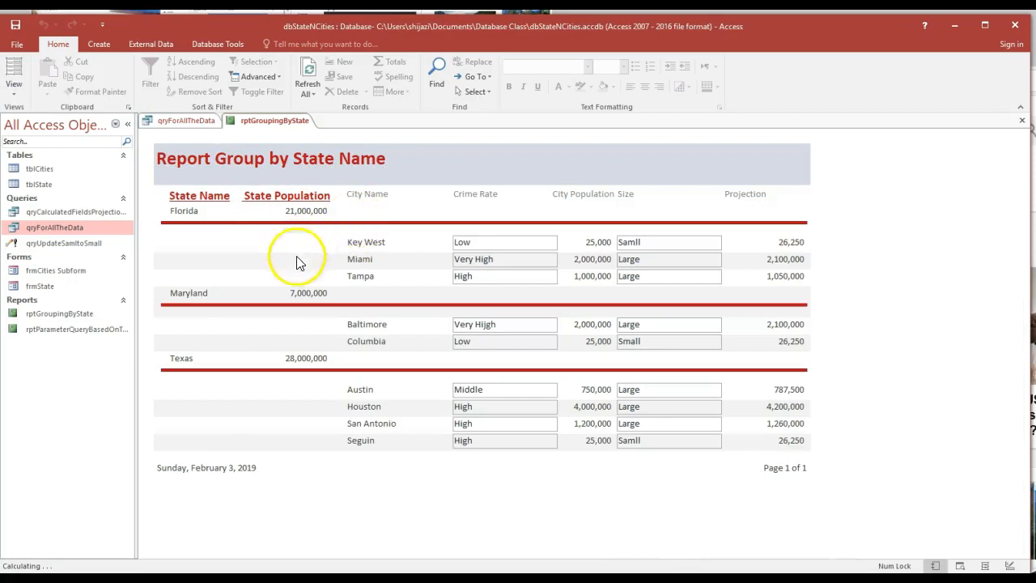
Return the report to Design View and nudge the StateName text box in the StateName Header slightly right and down.
left_click(18, 81)
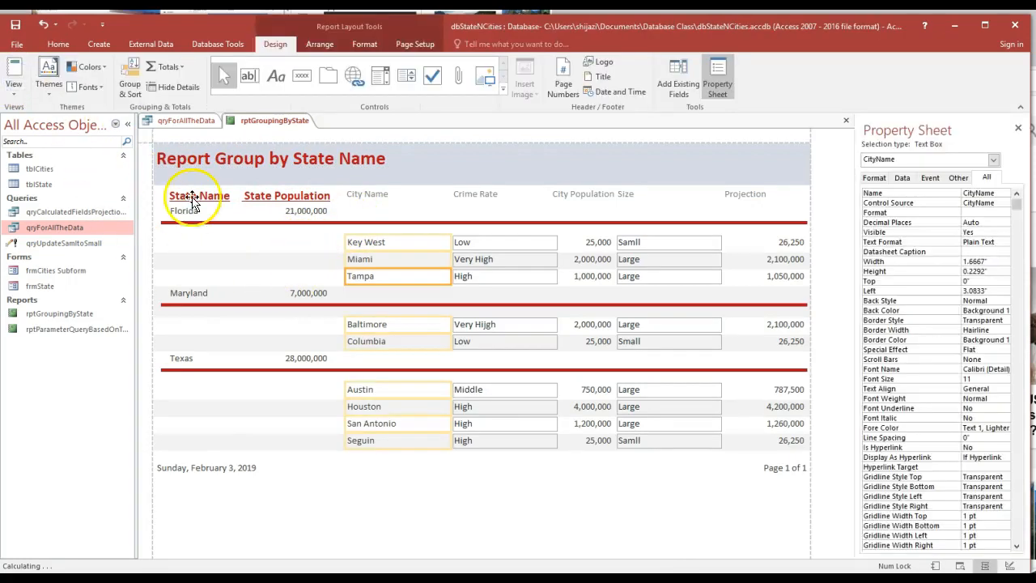
left_click(13, 91)
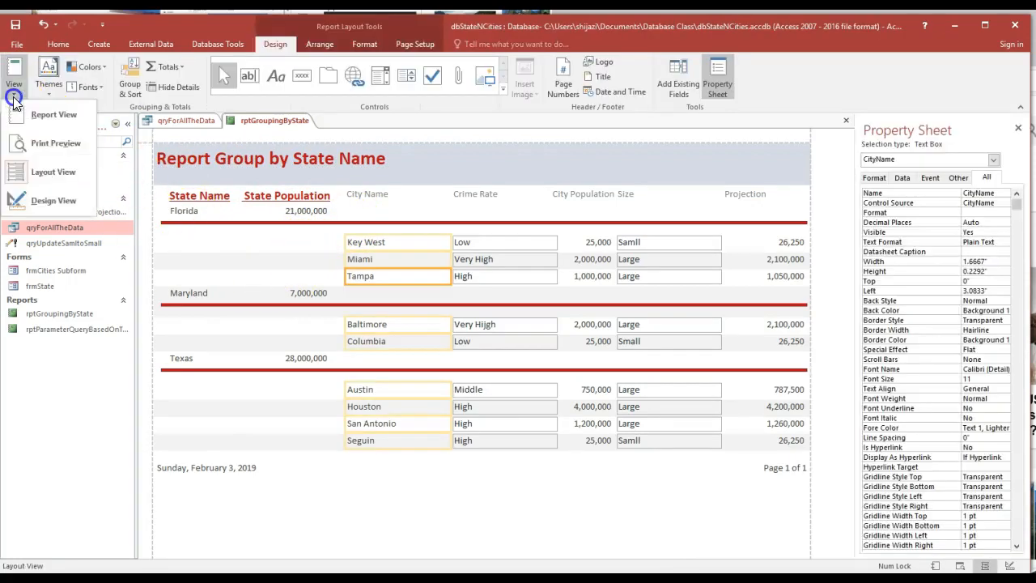
left_click(44, 202)
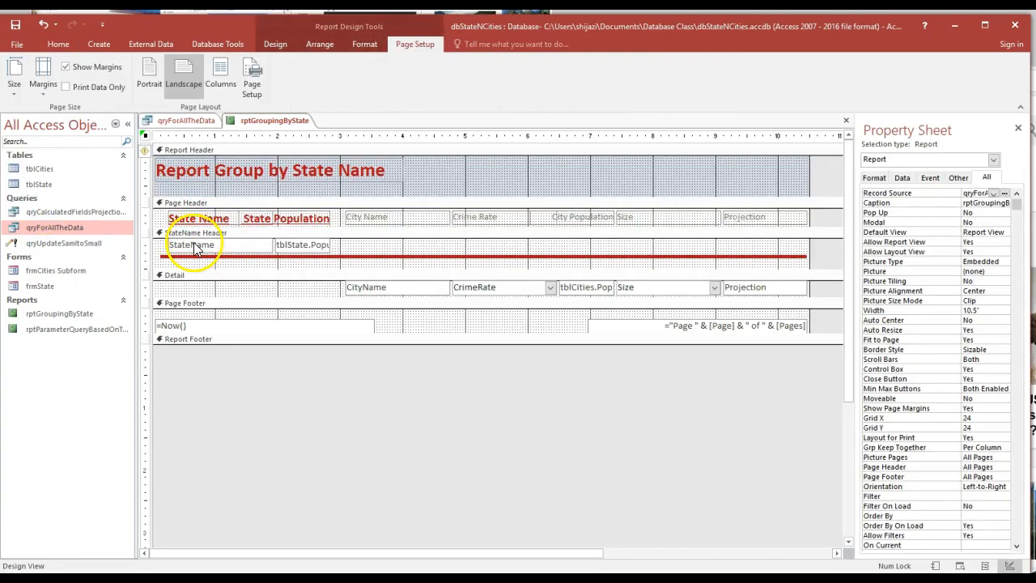
left_click(196, 243)
Make the StateName and tblState.Population text boxes in the StateName Header bold and underlined.
left_click(289, 245)
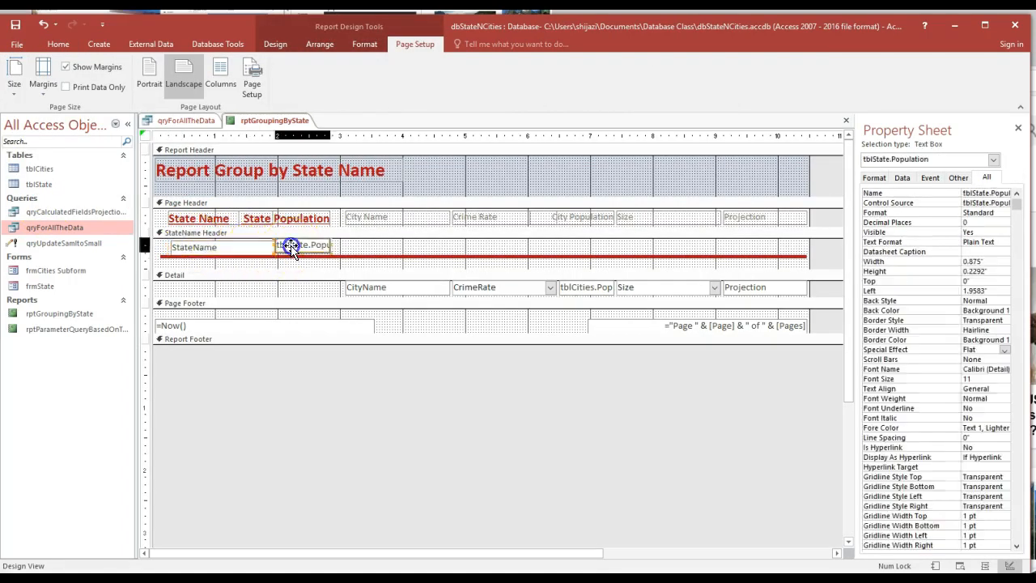
left_click(242, 247, "shift")
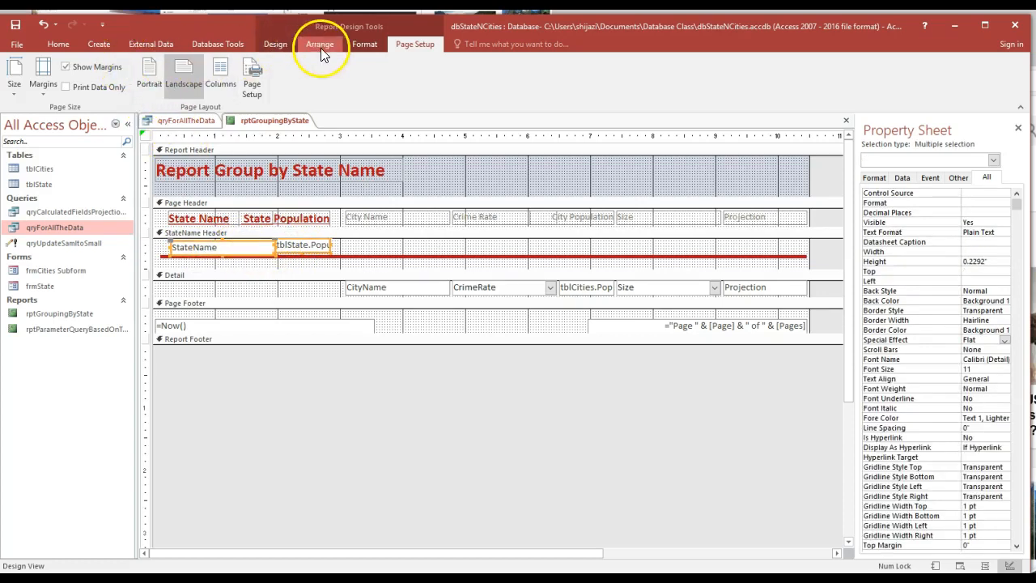
left_click(373, 45)
left_click(91, 87)
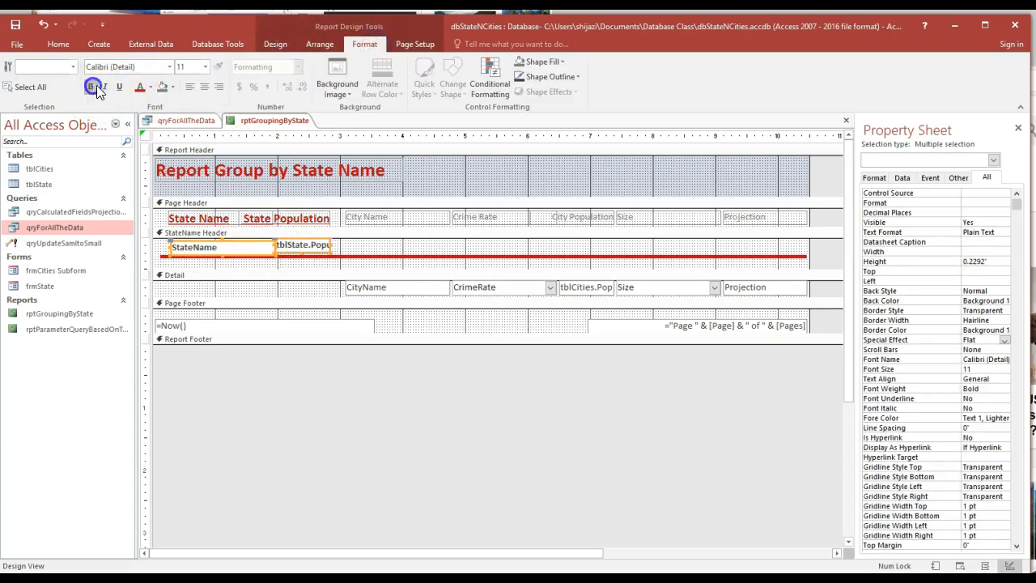
left_click(139, 91)
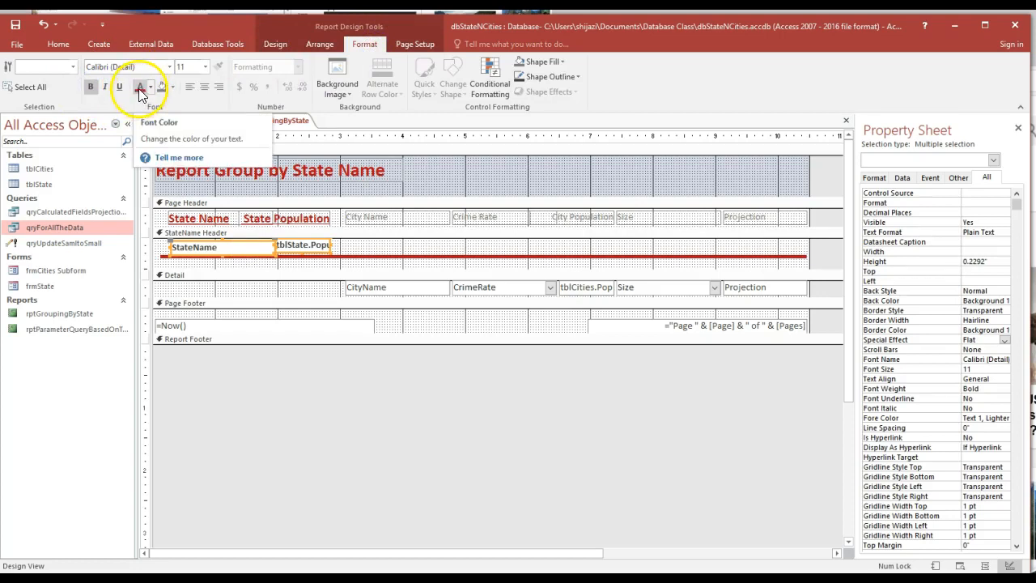
left_click(116, 89)
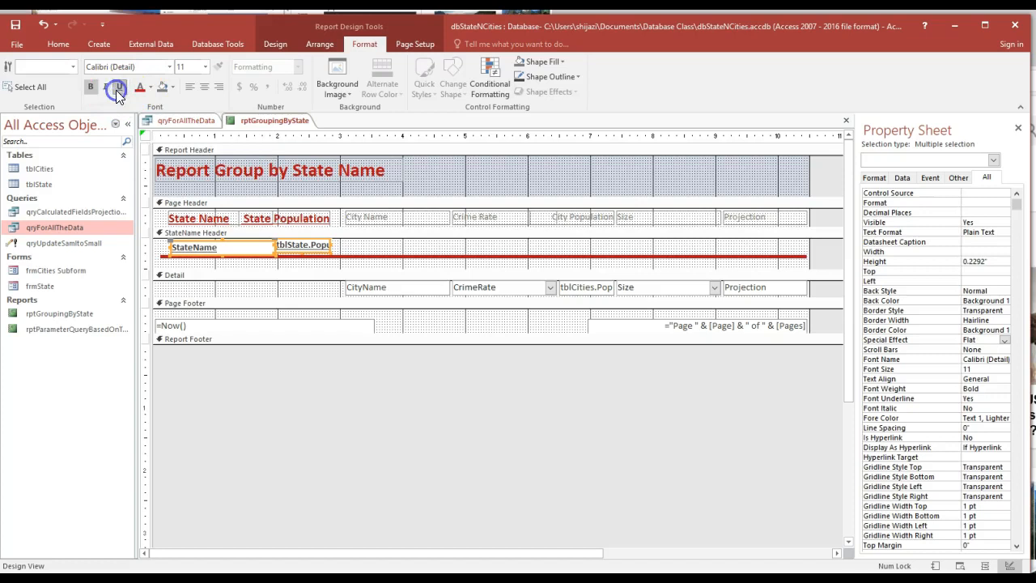
left_click(250, 386)
Move the tblState.Population text box slightly right, to about 2.04 inches from the report's left edge.
left_click(316, 248)
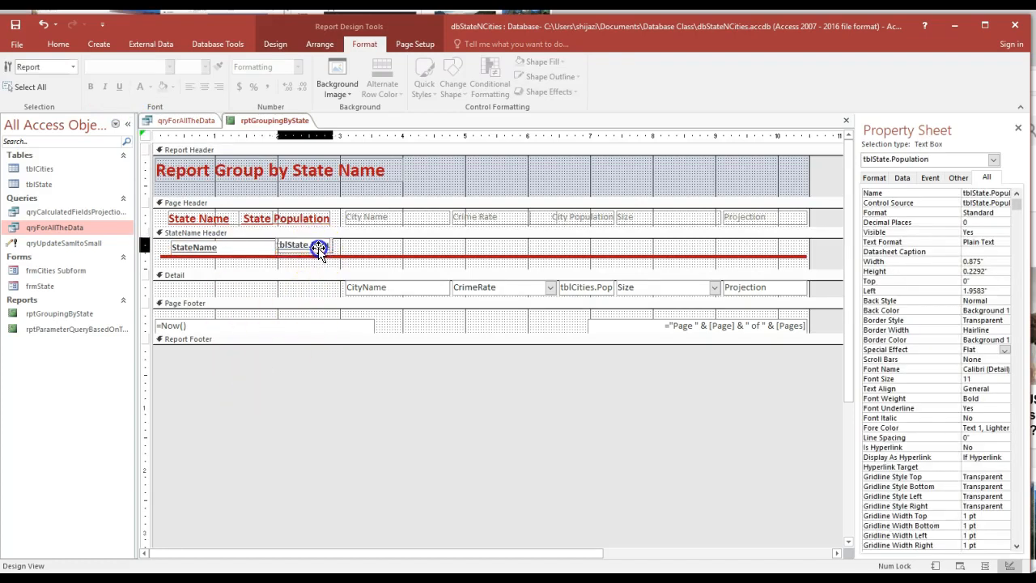
left_click_drag(318, 248, 320, 251)
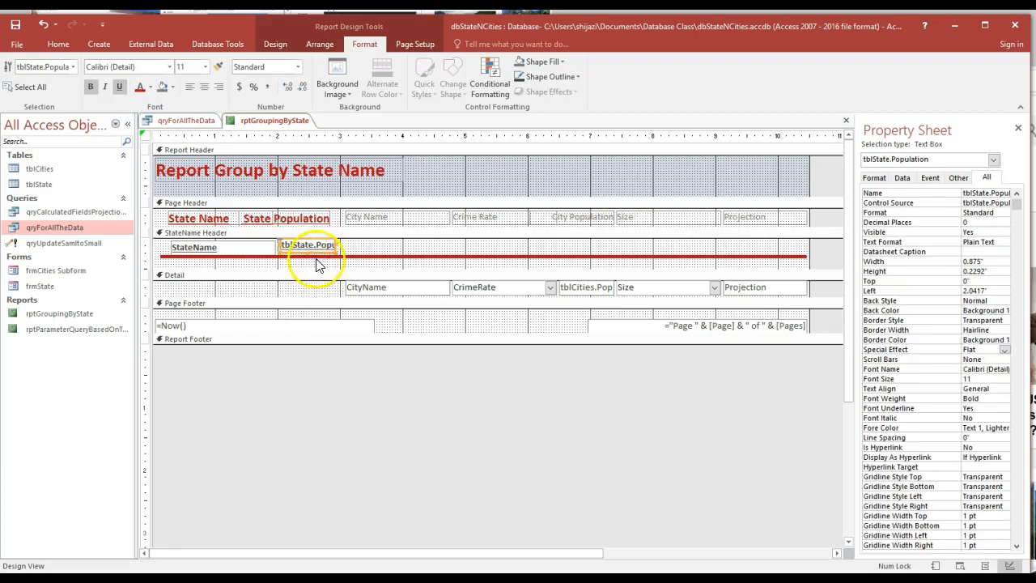
left_click(341, 247)
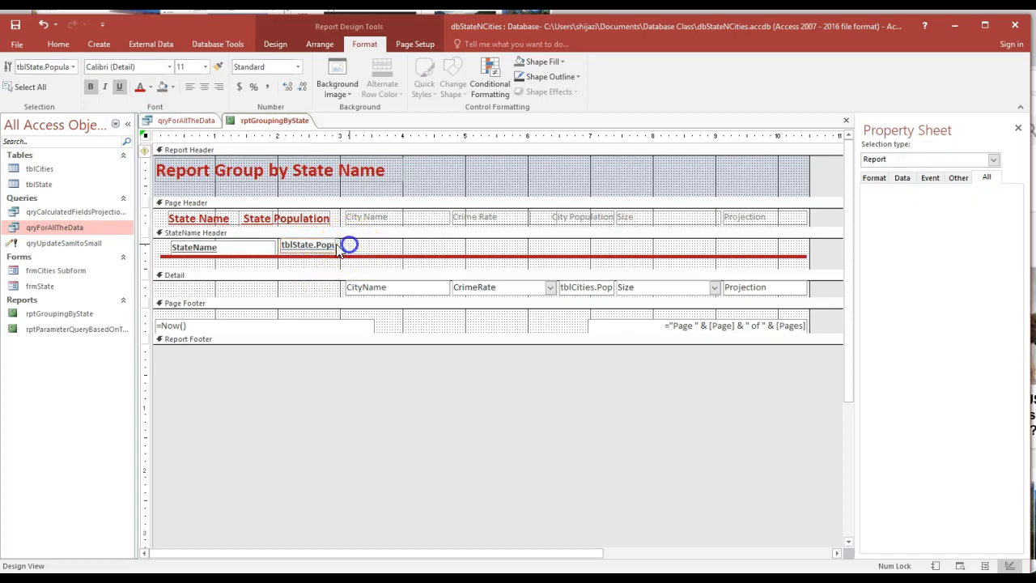
Move the tblState.Population text box slightly down, level with StateName, and slightly reduce the StateName Header section's height.
left_click(307, 246)
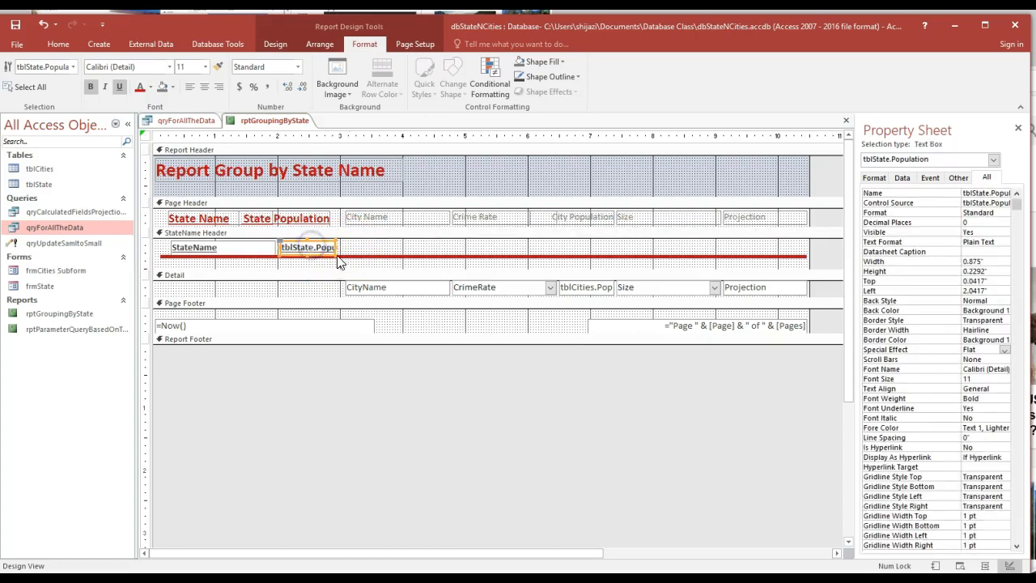
left_click(349, 264)
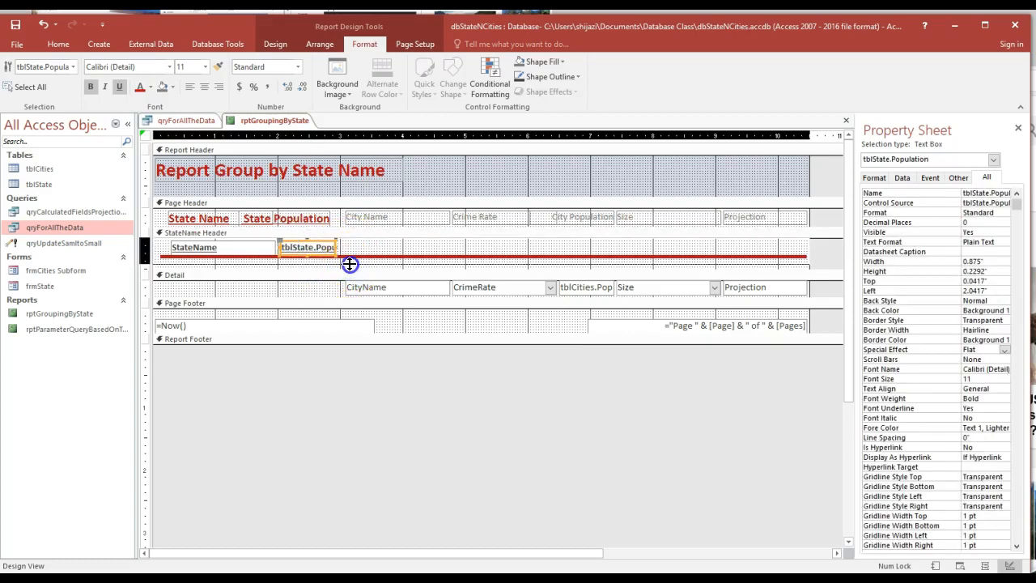
left_click_drag(349, 265, 349, 264)
left_click(354, 417)
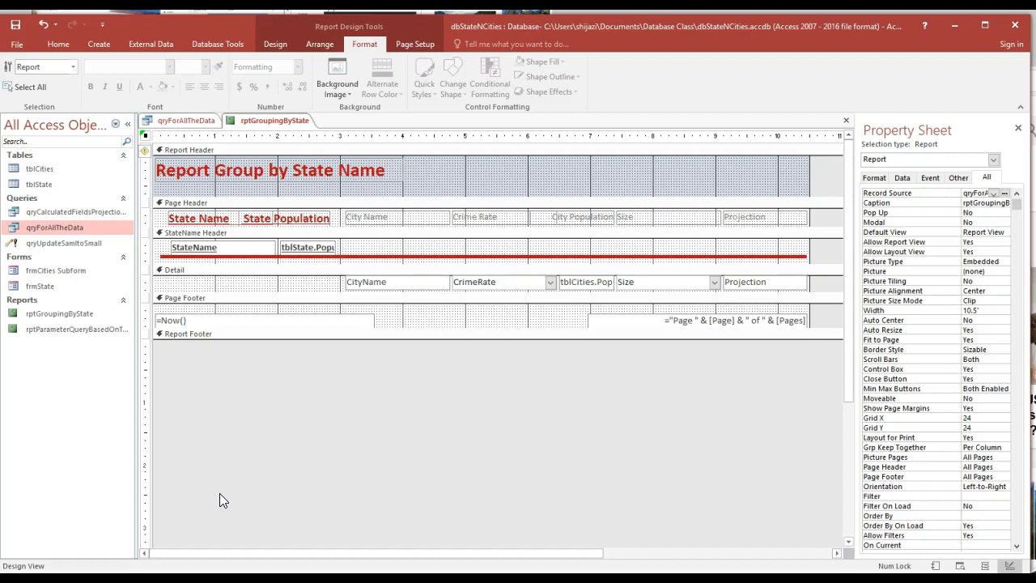
Add a footer section to the StateName group and enlarge it to about 0.46 inches high.
left_click(280, 40)
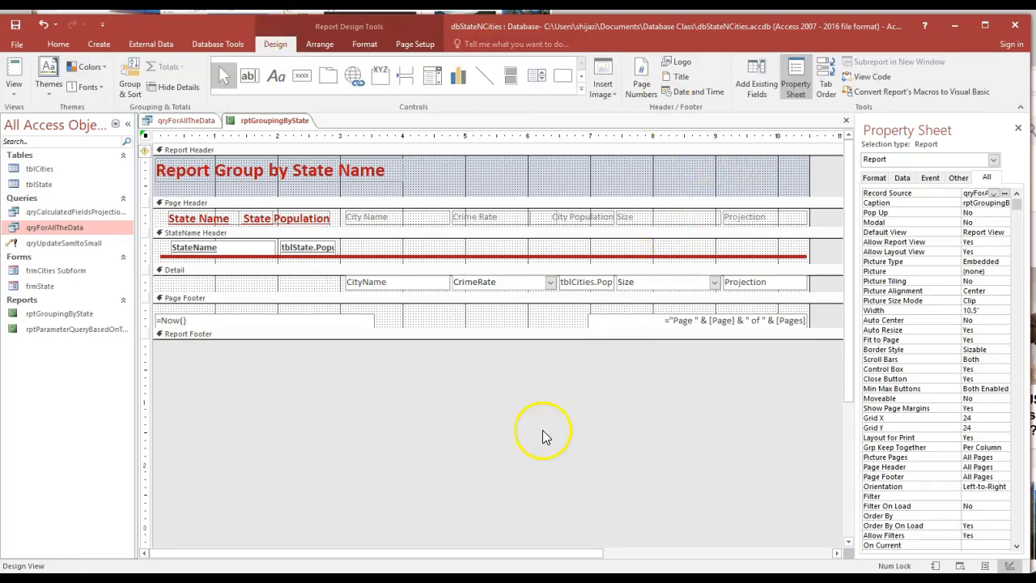
left_click(131, 87)
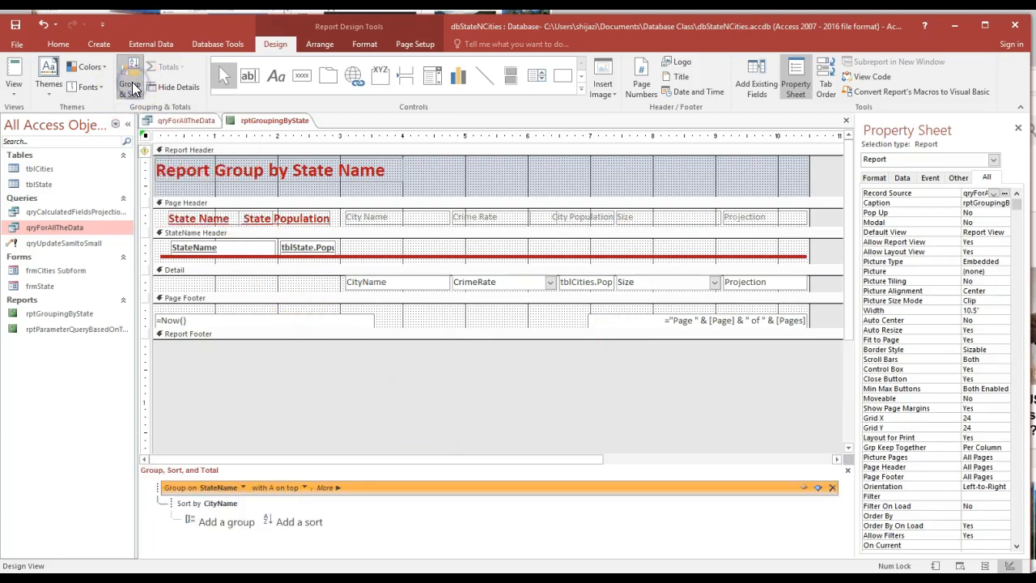
left_click(242, 487)
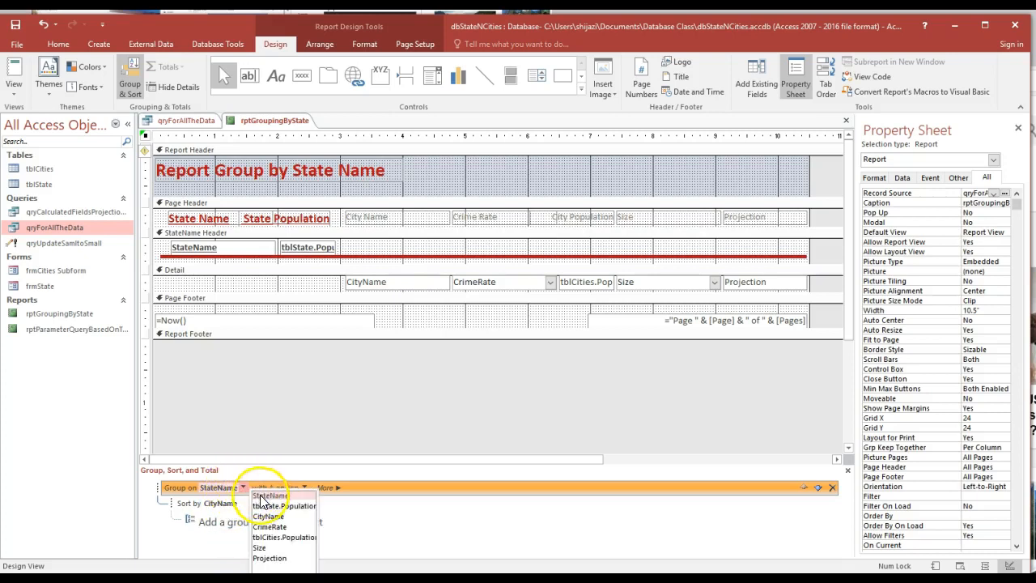
left_click(265, 495)
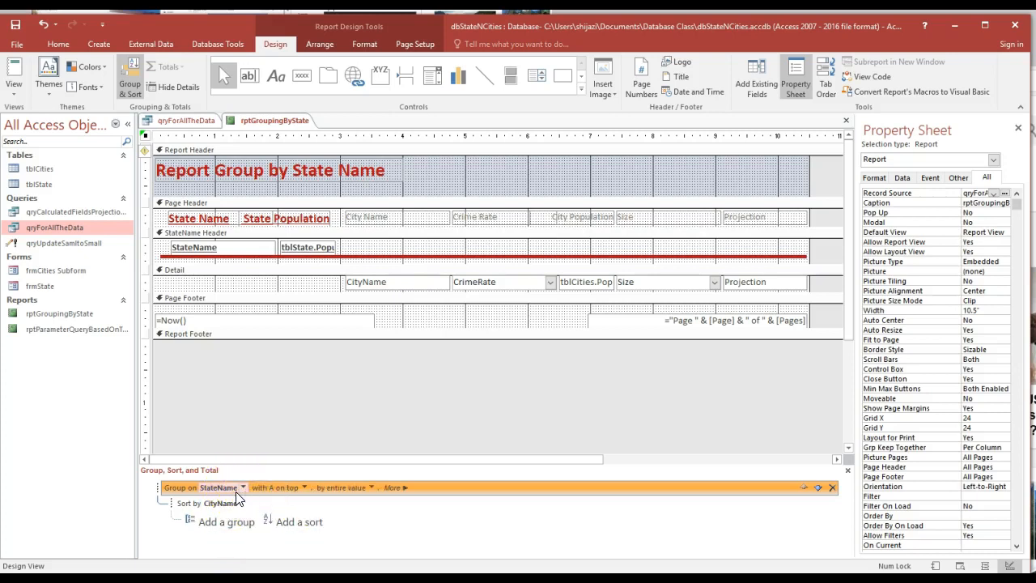
left_click(250, 252)
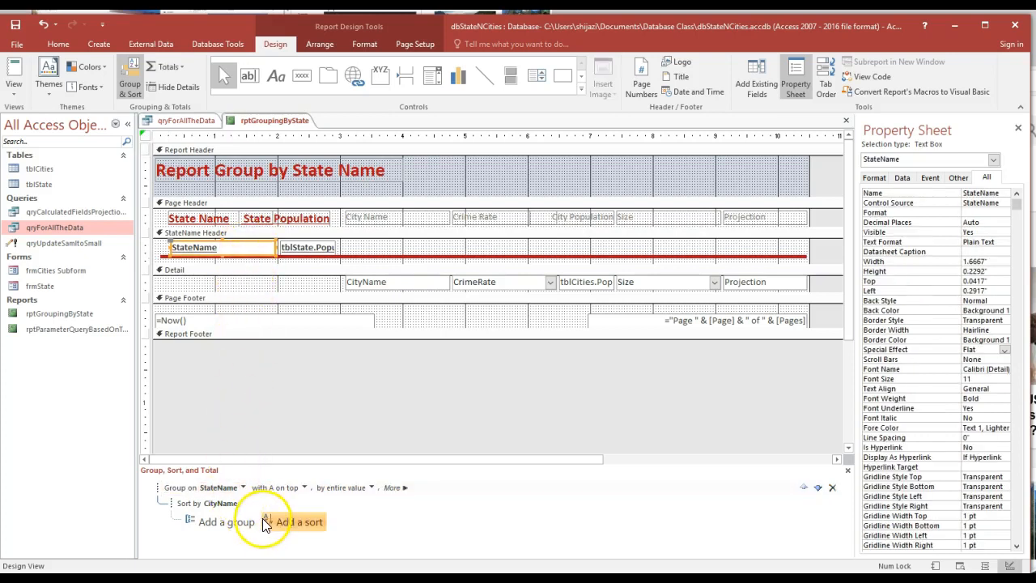
left_click(396, 489)
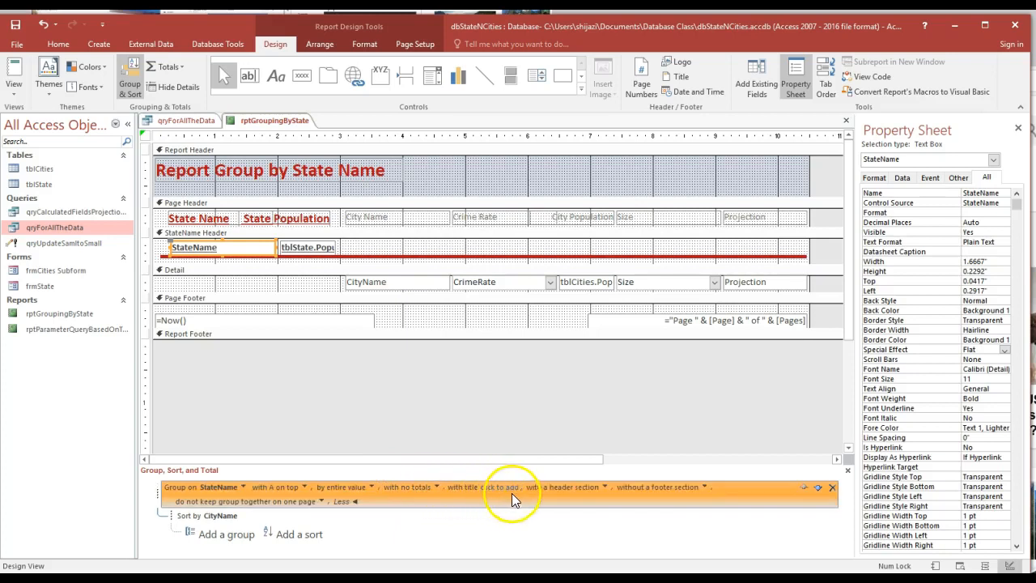
left_click(707, 486)
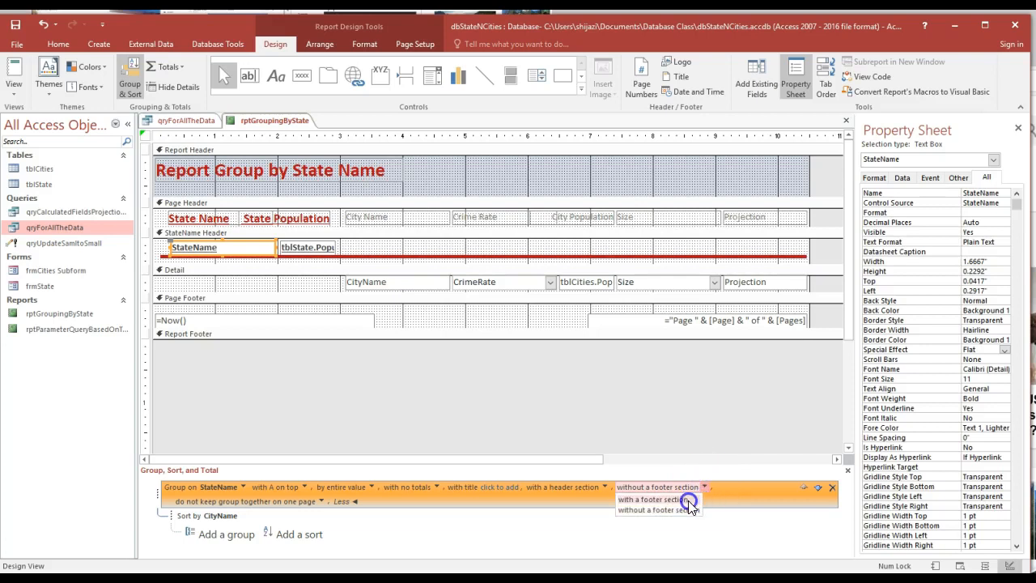
left_click(688, 499)
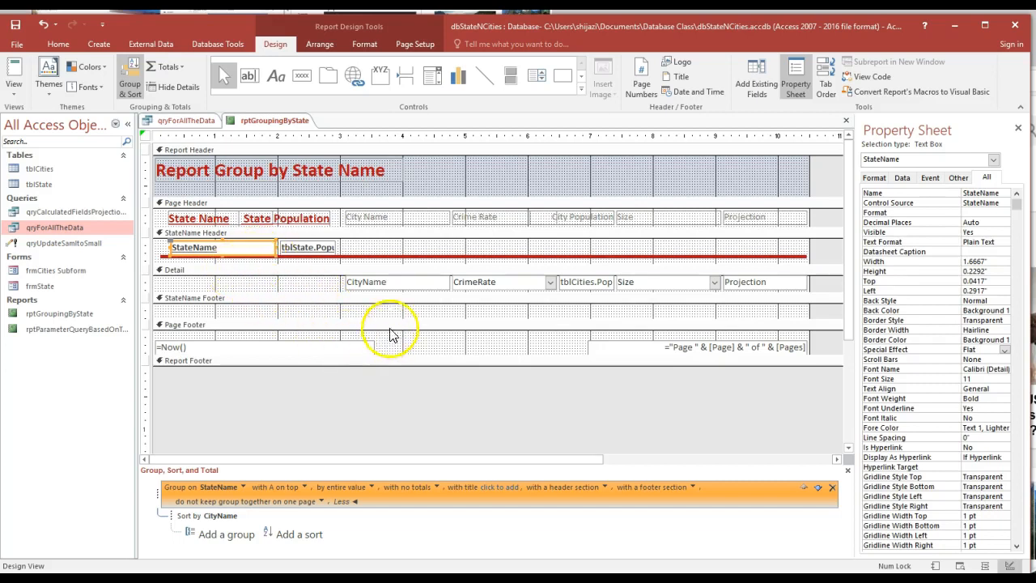
left_click_drag(409, 315, 412, 332)
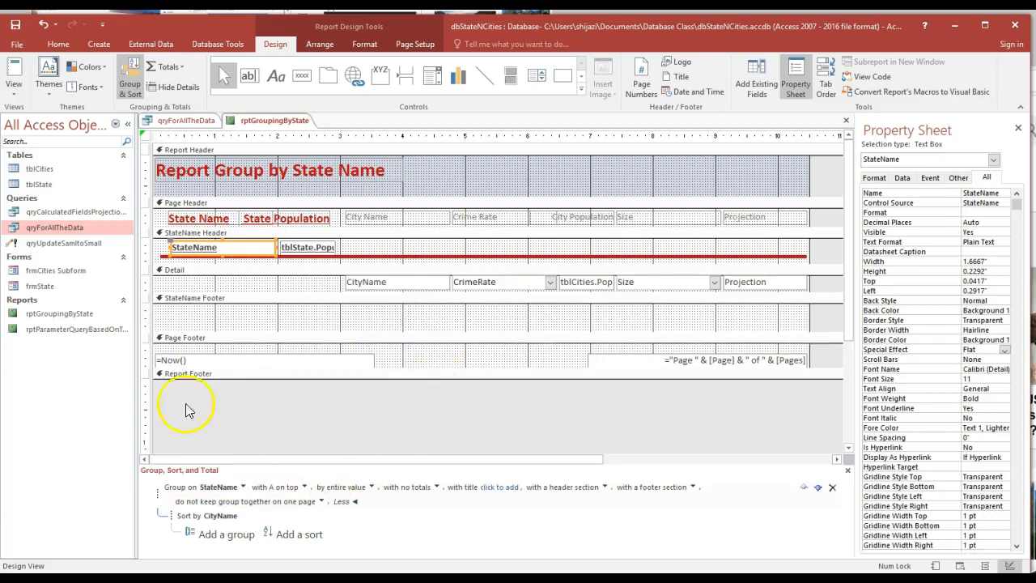
Add a text box about 2.58 by 0.22 inches in the StateName Footer and move its label closer to it.
left_click(284, 47)
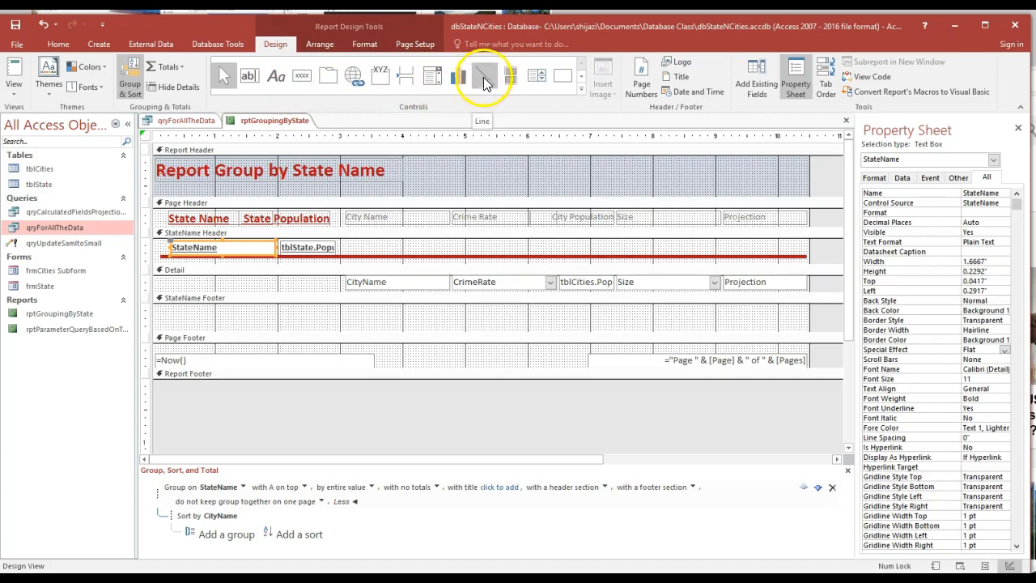
left_click(249, 79)
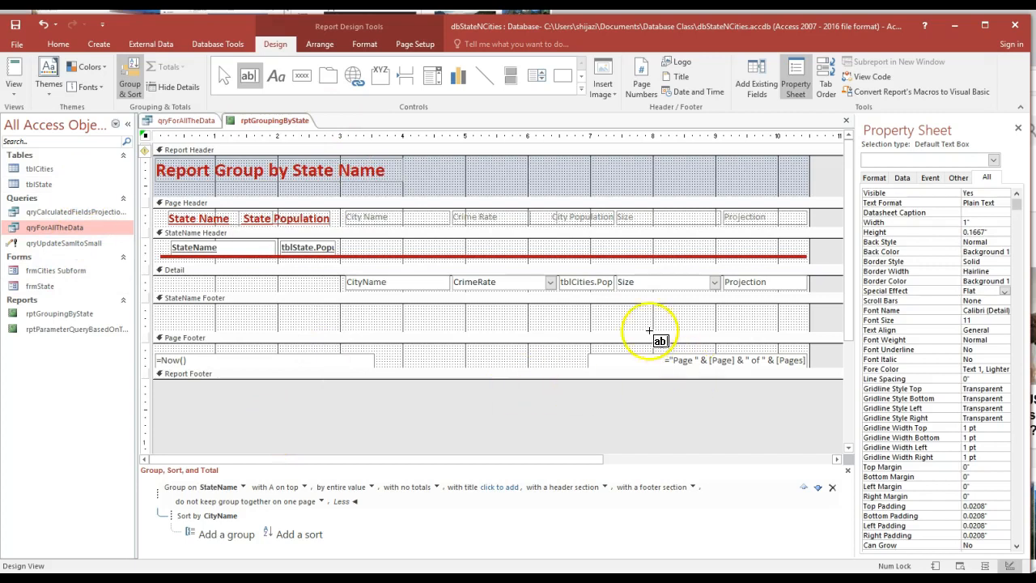
left_click_drag(626, 311, 789, 328)
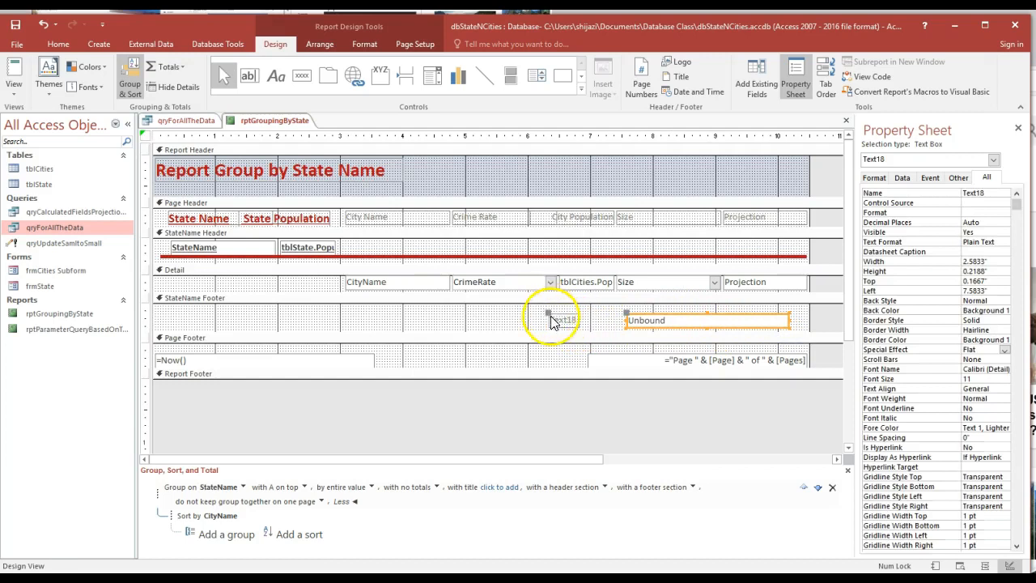
left_click_drag(550, 315, 585, 315)
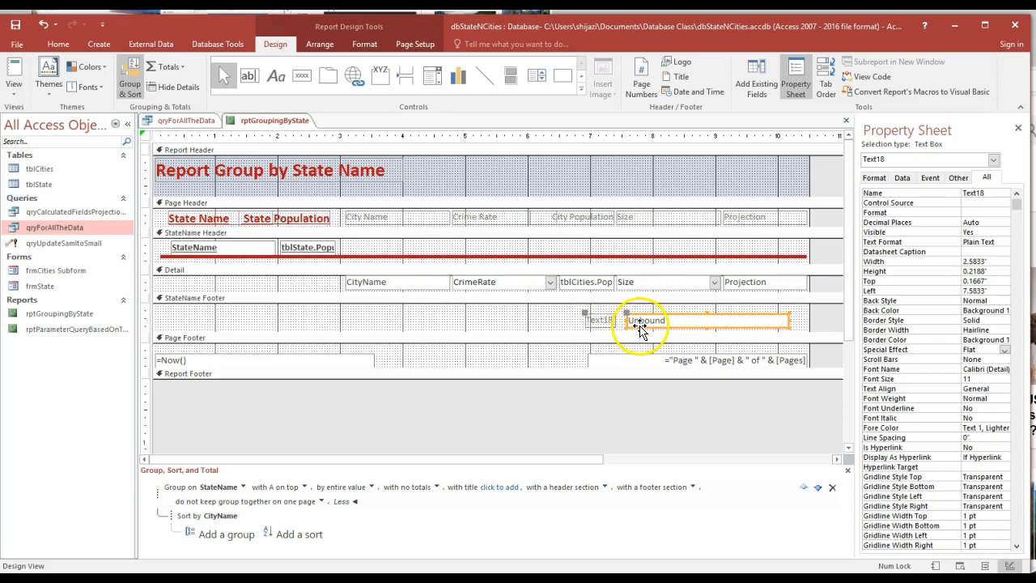
Change the caption of the new text box's label in the StateName Footer to Total.
left_click(612, 320)
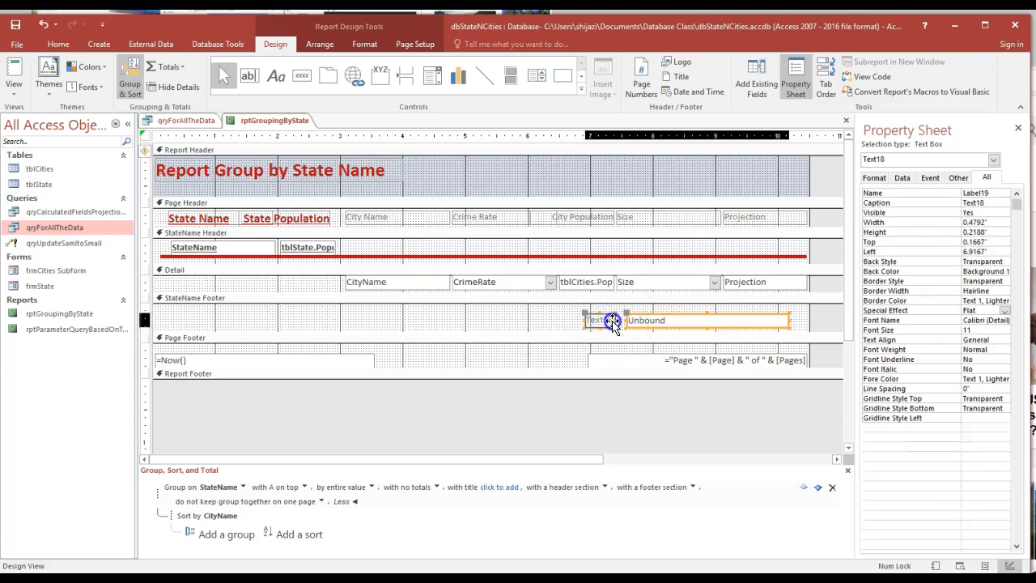
double_click(612, 320)
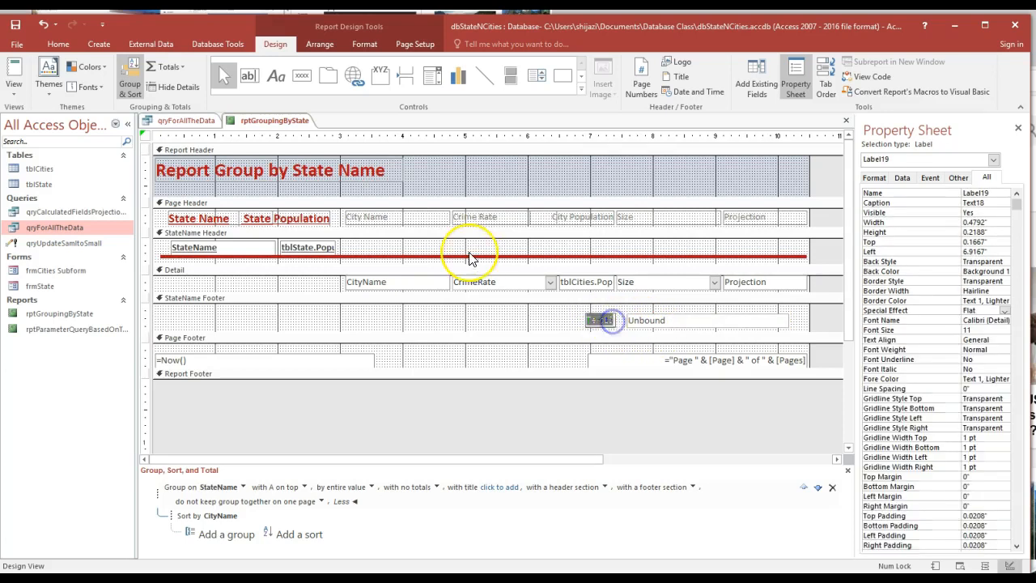
type("Total")
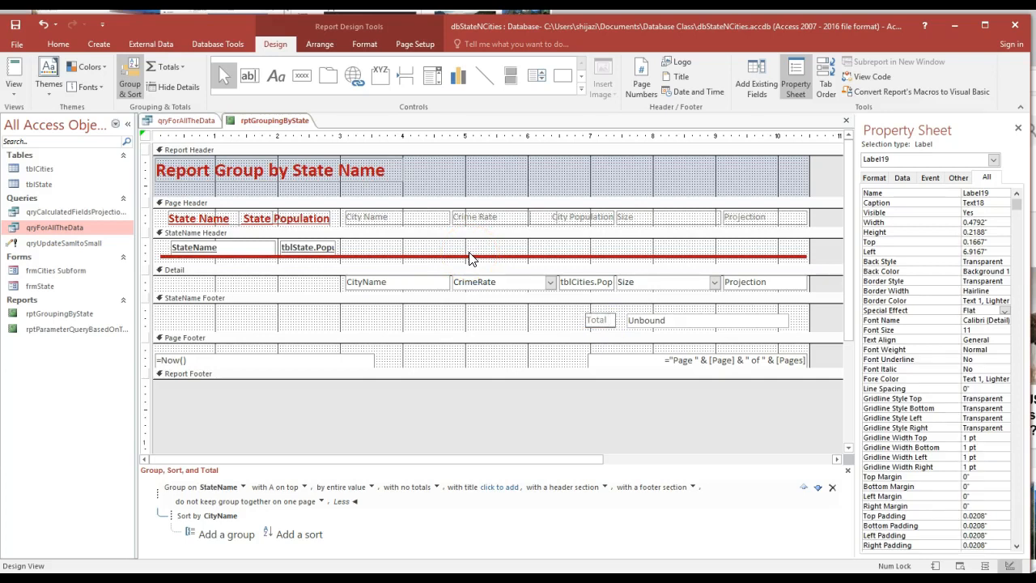
Enter the expression =sum(tblCities.population) in the unbound text box in the StateName Footer.
left_click(645, 319)
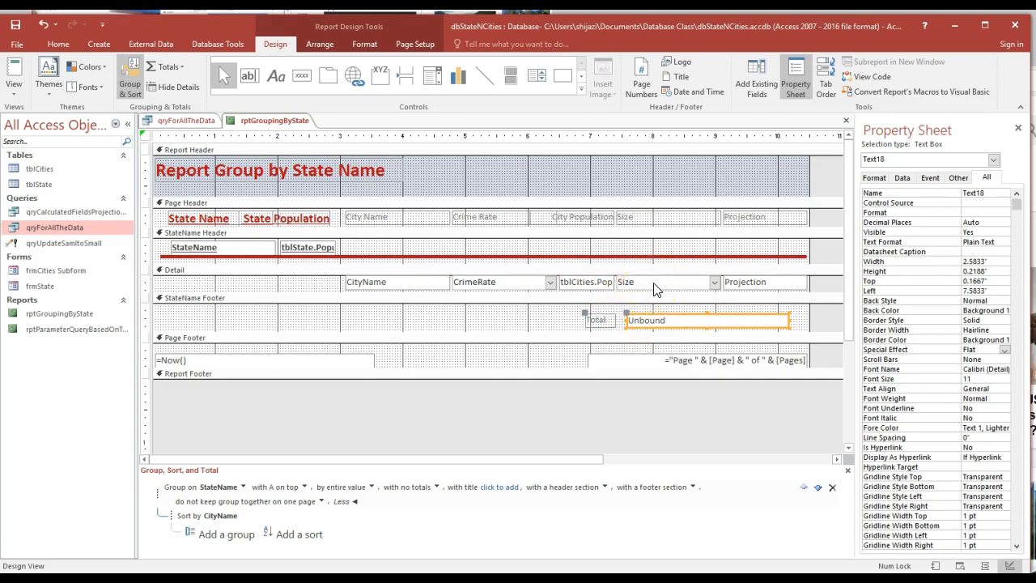
left_click(745, 286)
left_click(677, 322)
left_click(676, 320)
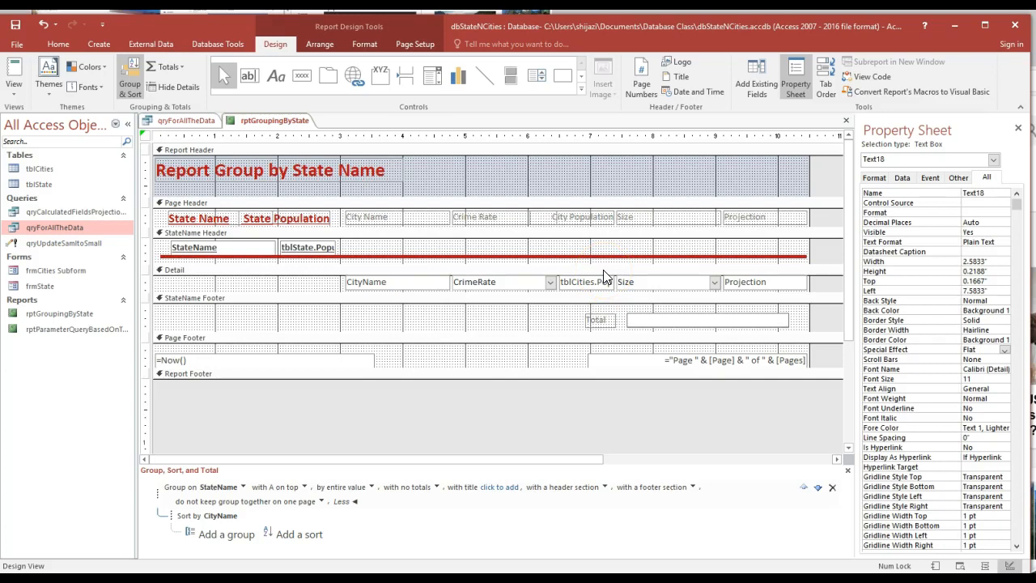
type("=sum(")
type("tblCities.population)")
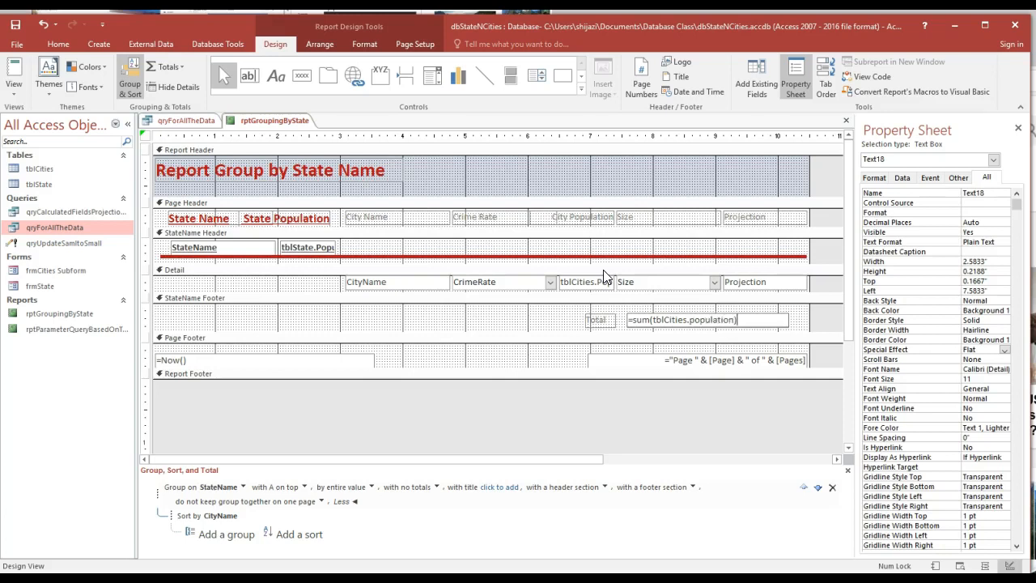
key("Return")
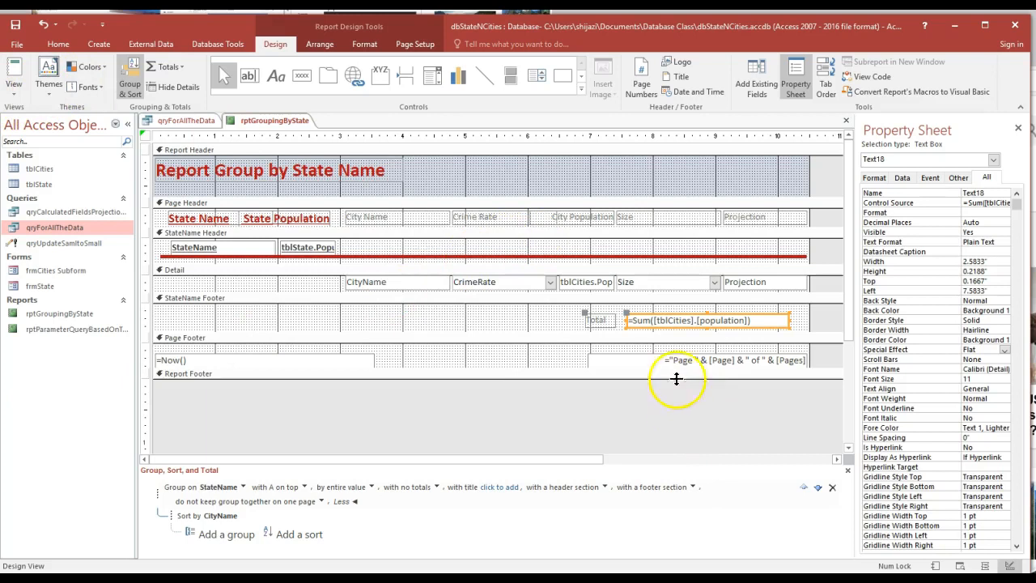
Set the format of the sum text box in the StateName Footer to Standard with 0 decimal places.
left_click(802, 320)
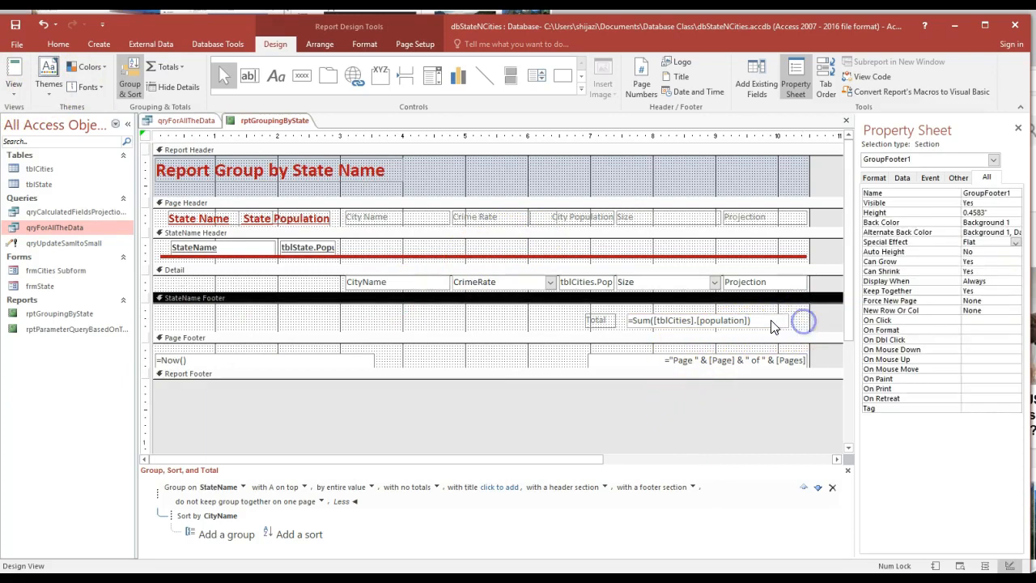
right_click(773, 320)
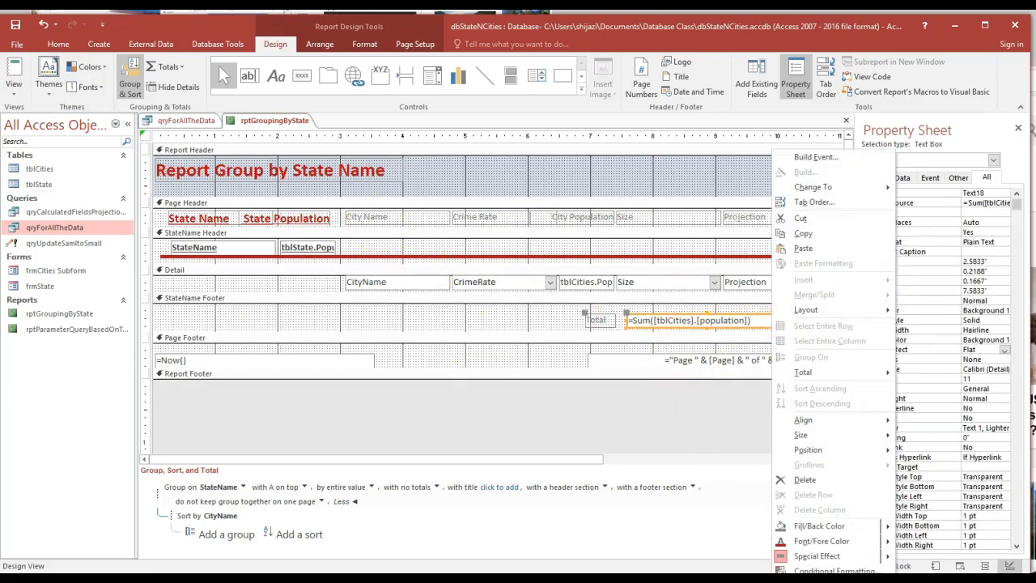
left_click(825, 581)
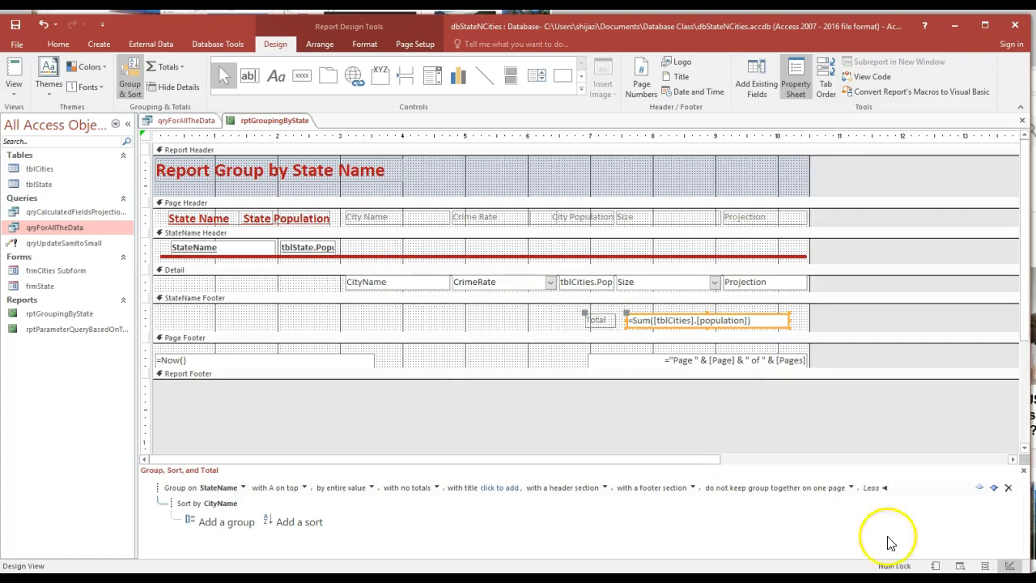
right_click(766, 322)
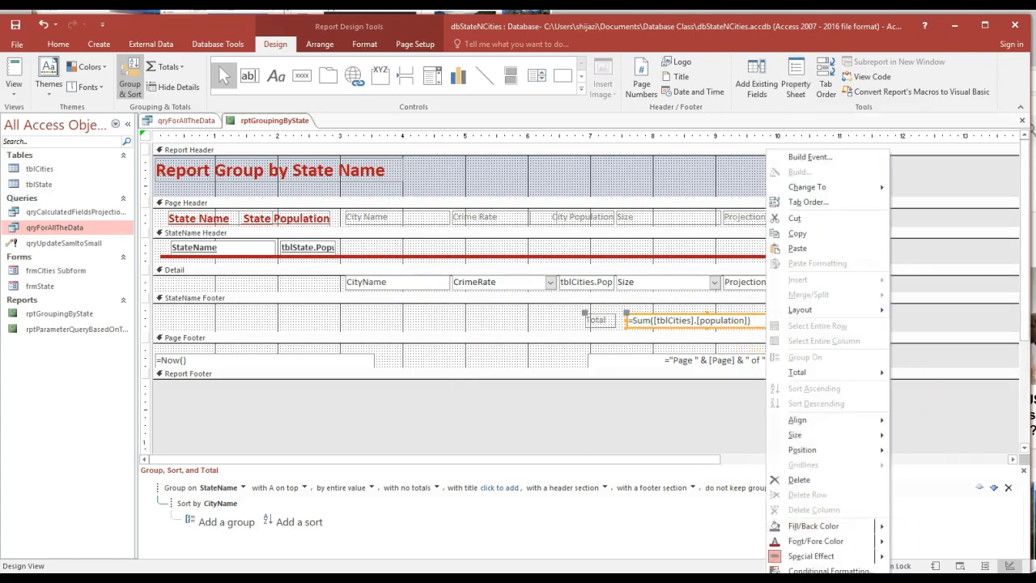
left_click(825, 580)
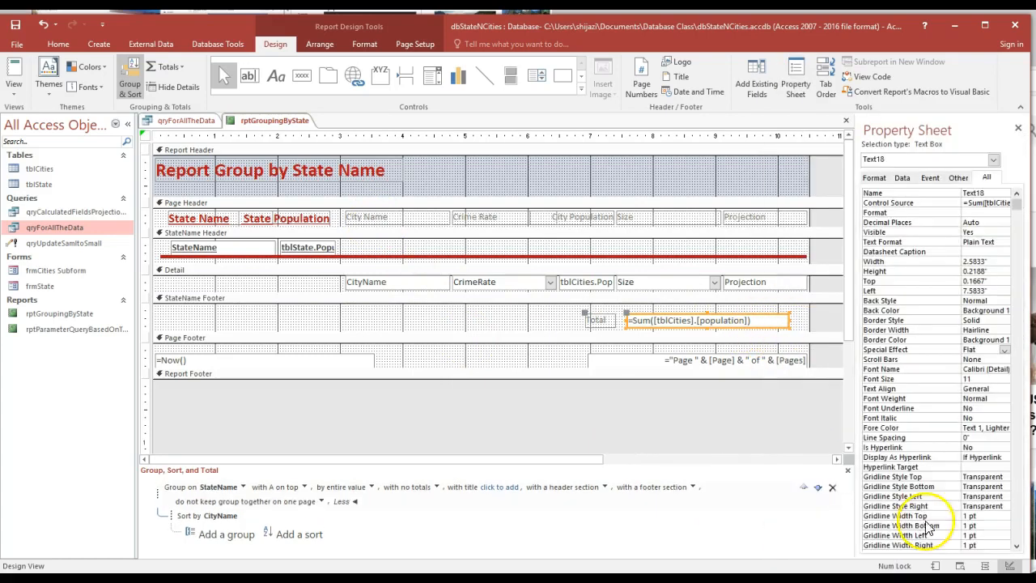
left_click(983, 212)
left_click(1005, 213)
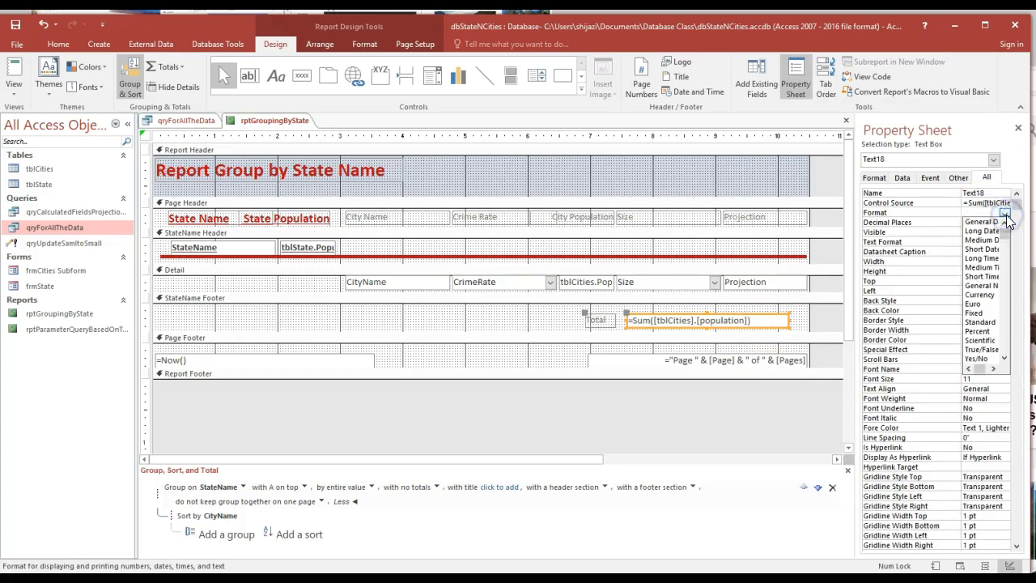
left_click(980, 322)
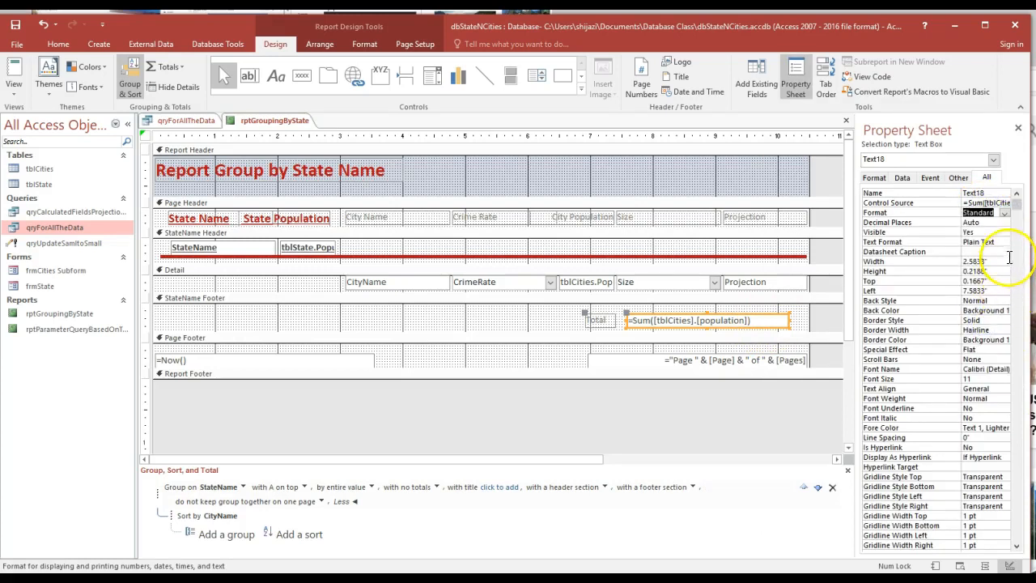
left_click(1004, 213)
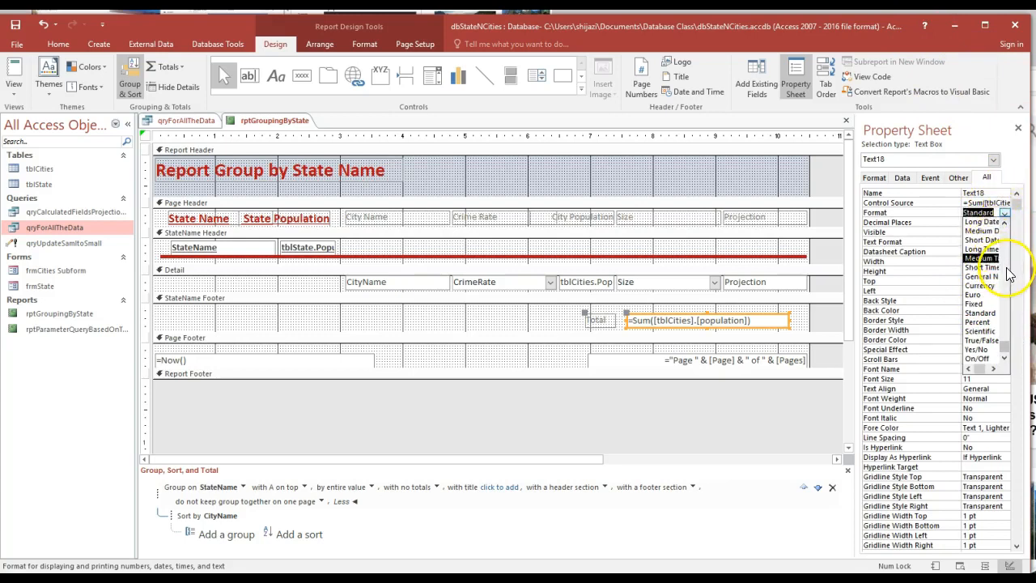
left_click(993, 316)
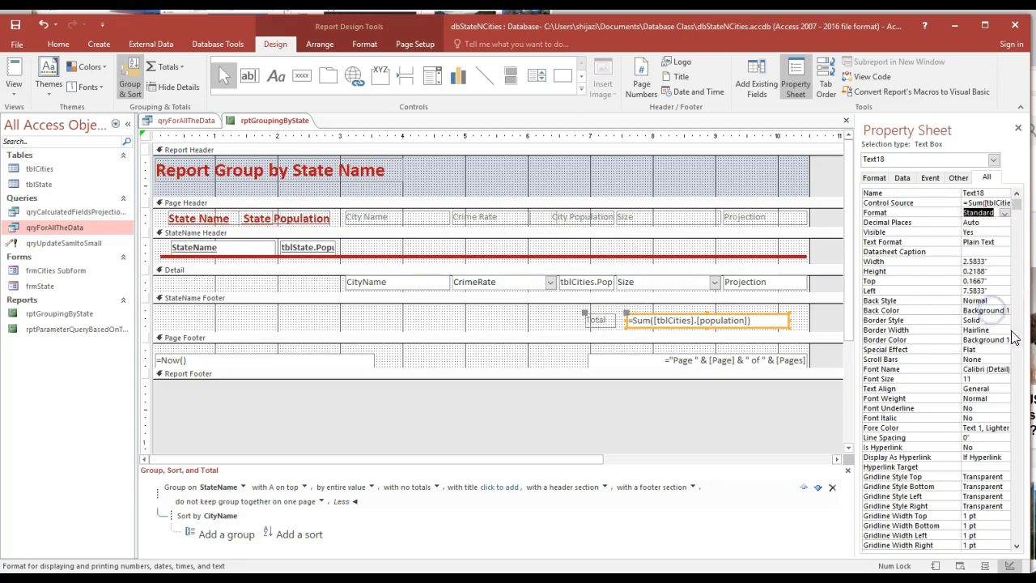
left_click(1003, 223)
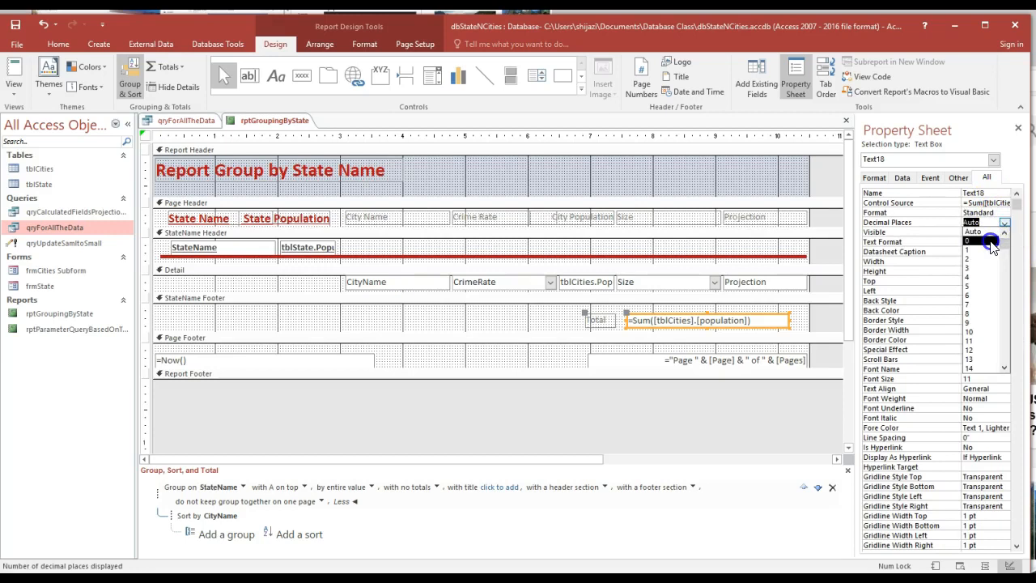
left_click(991, 241)
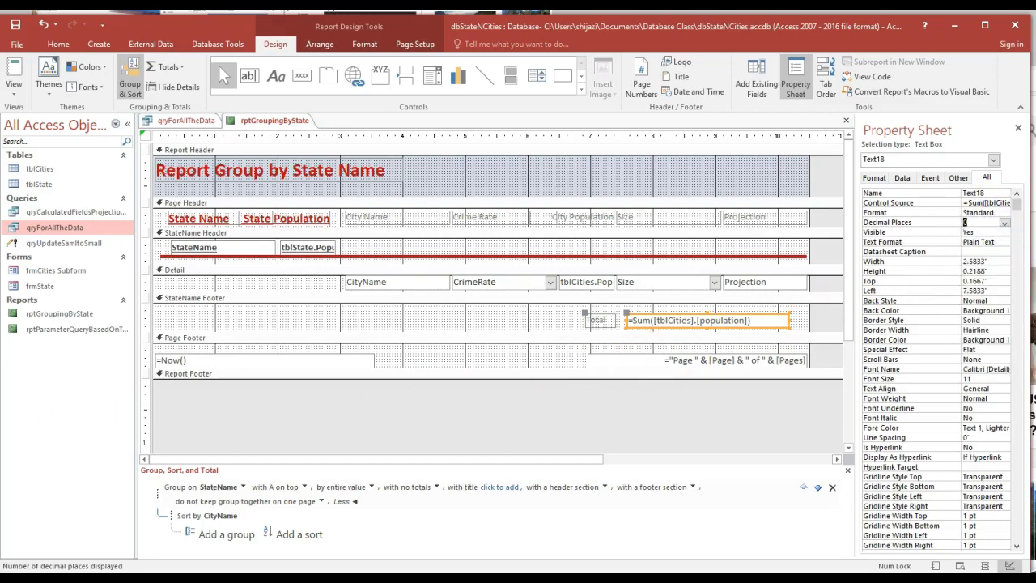
Check the state population totals in Report View and return to Design View.
left_click(13, 81)
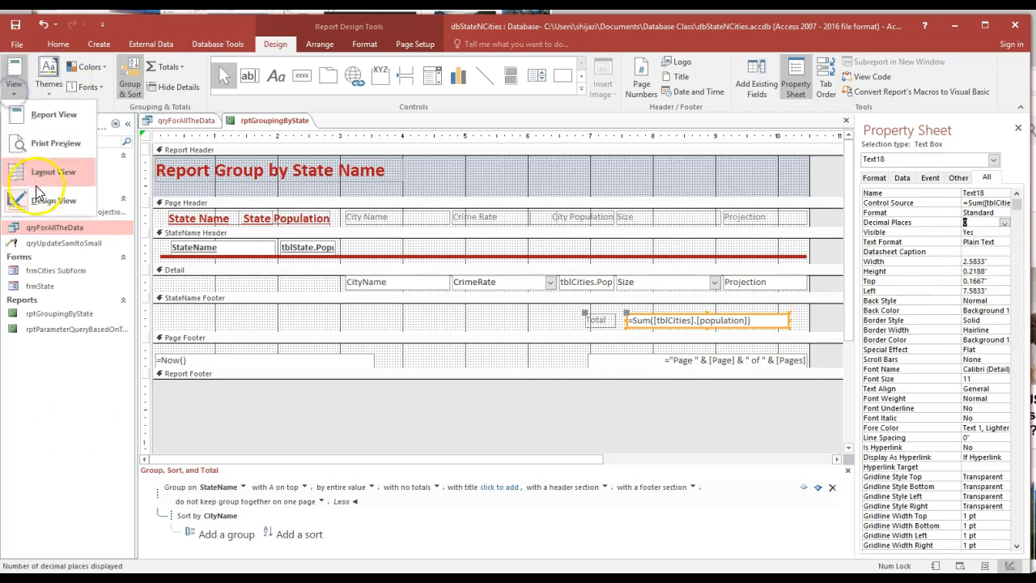
left_click(50, 116)
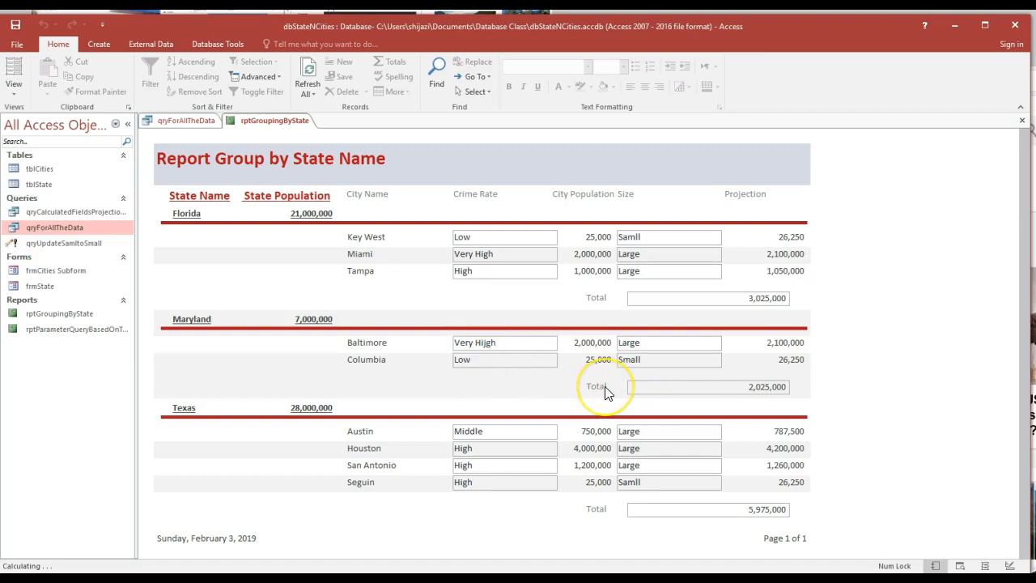
left_click(13, 85)
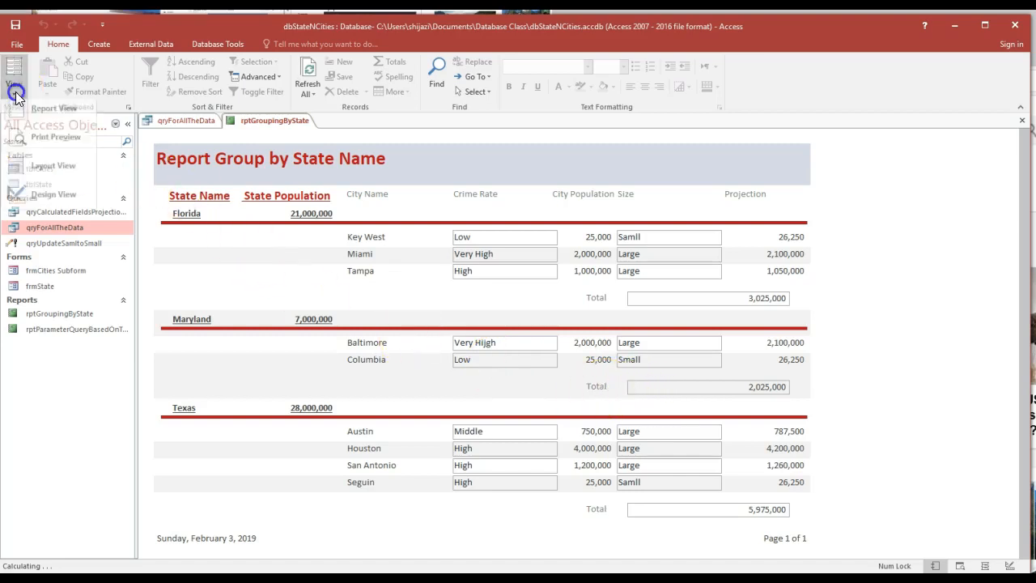
left_click(46, 199)
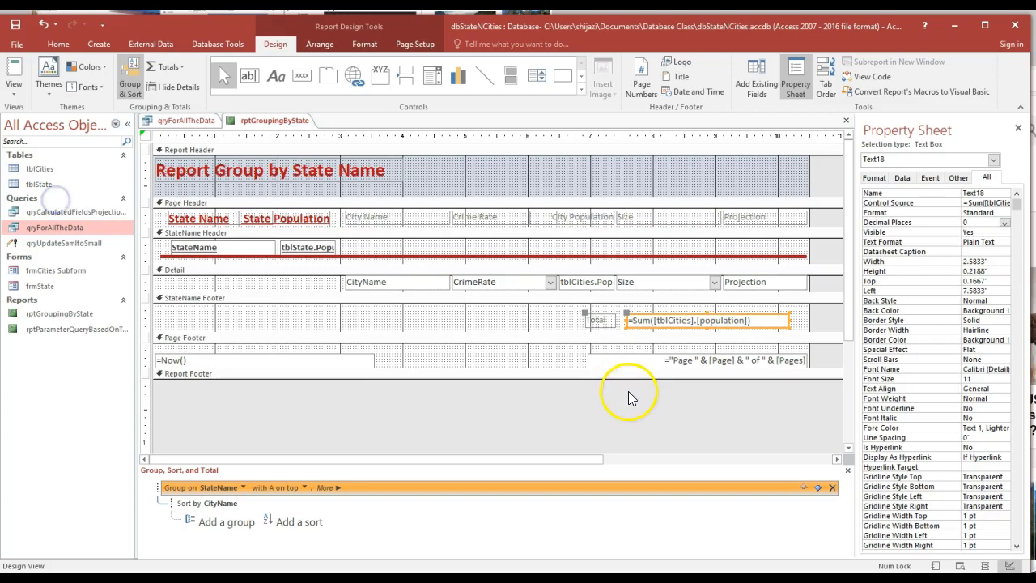
Move the StateName Footer's Total label to about 6.5 inches and its sum text box to about 7.29 inches from the report's left edge.
left_click(568, 316)
left_click_drag(567, 316, 558, 315)
left_click(624, 317)
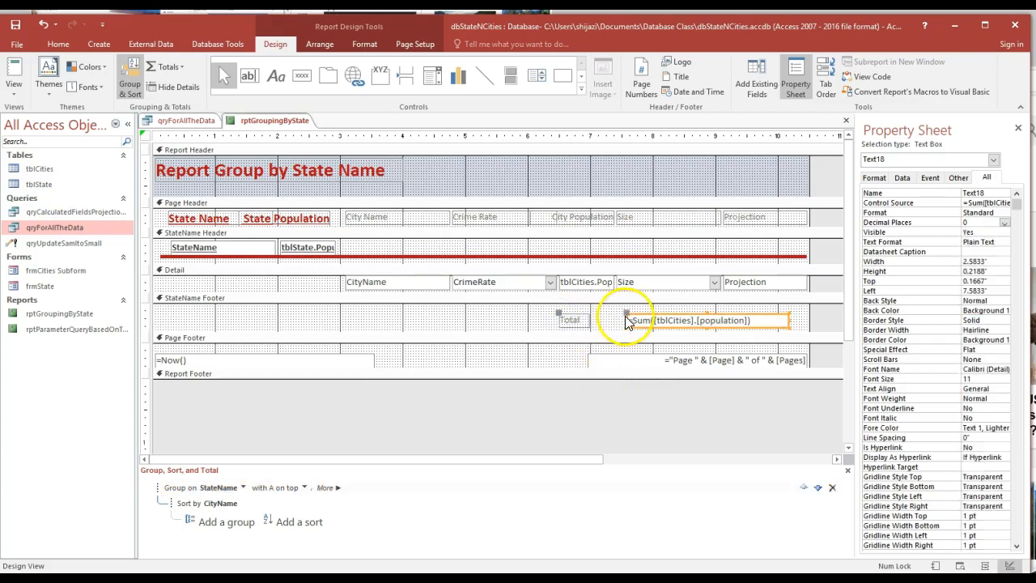
left_click_drag(625, 317, 605, 316)
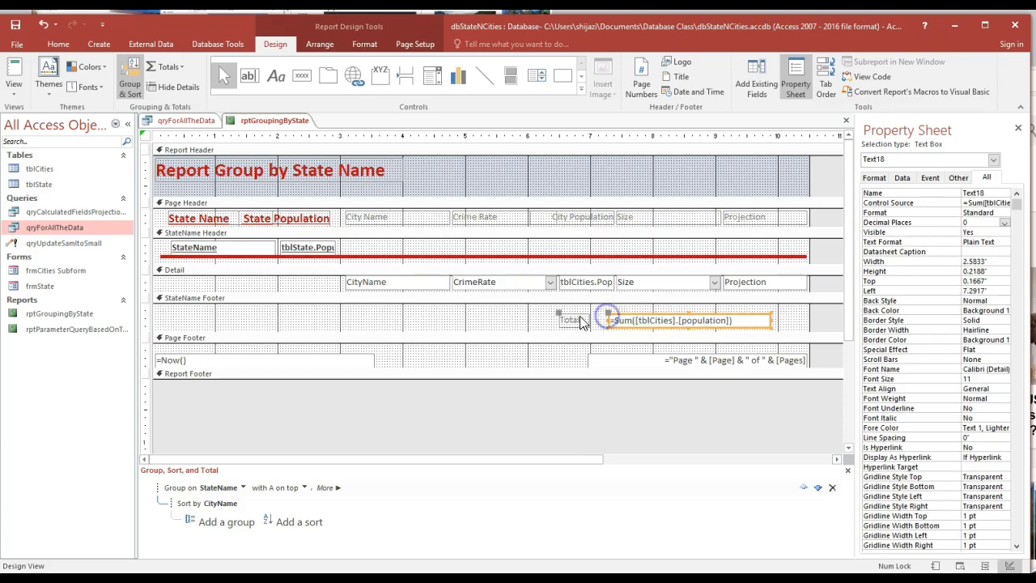
Make the Total label and the sum text box in the StateName Footer bold, underlined and dark blue (#2F3699).
left_click(569, 322)
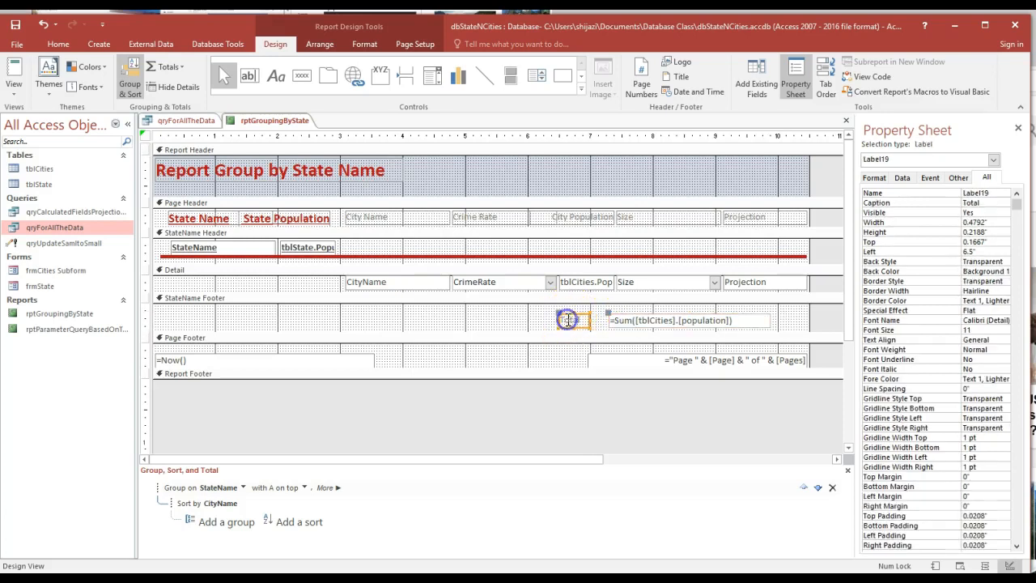
left_click(689, 326, "shift")
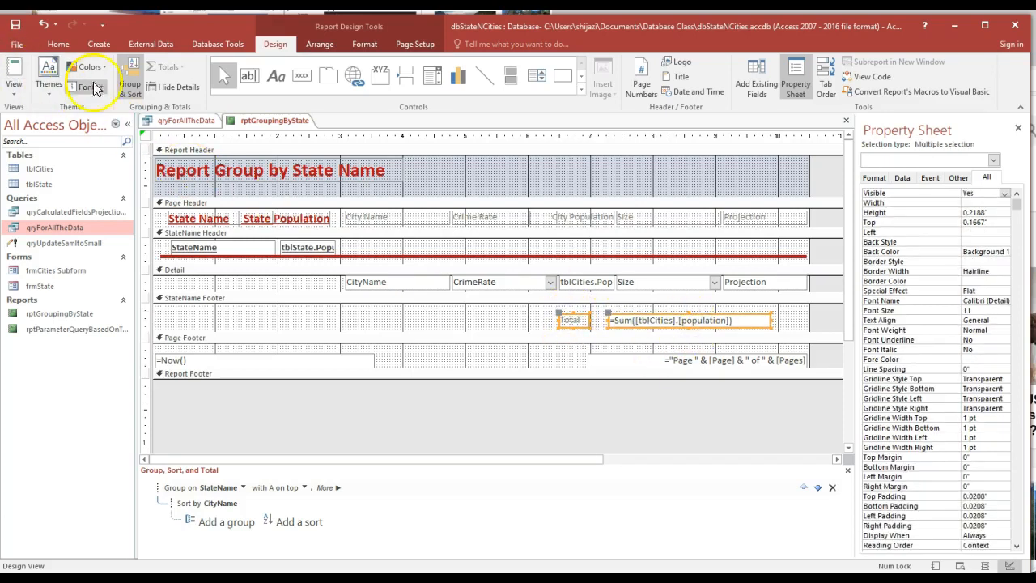
left_click(366, 47)
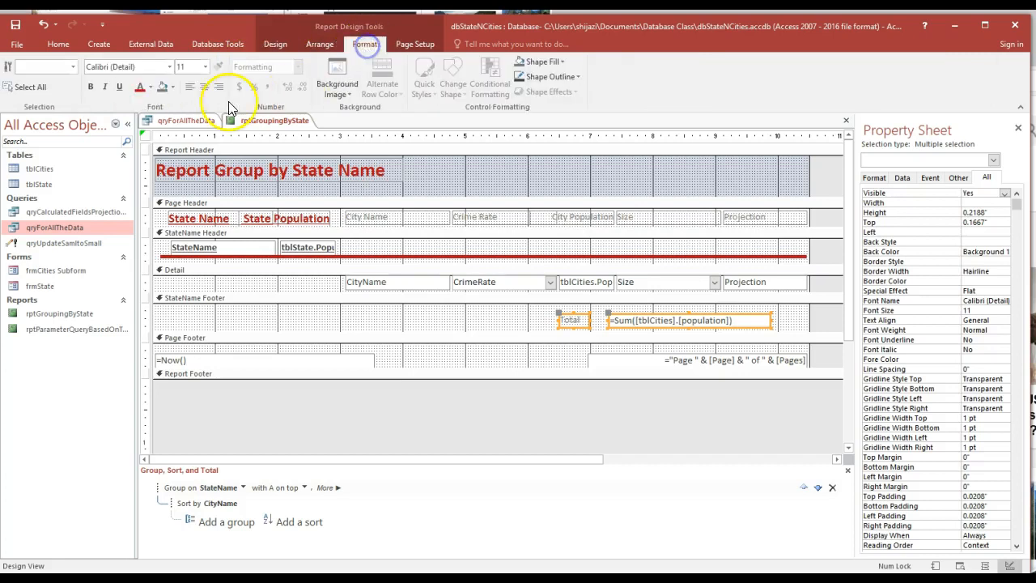
left_click(90, 87)
left_click(119, 88)
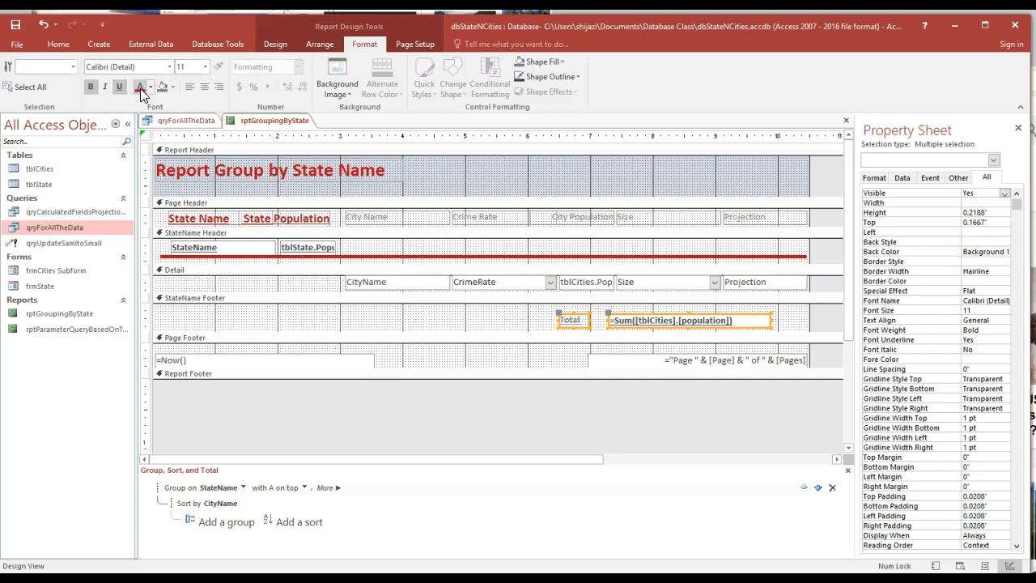
left_click(150, 88)
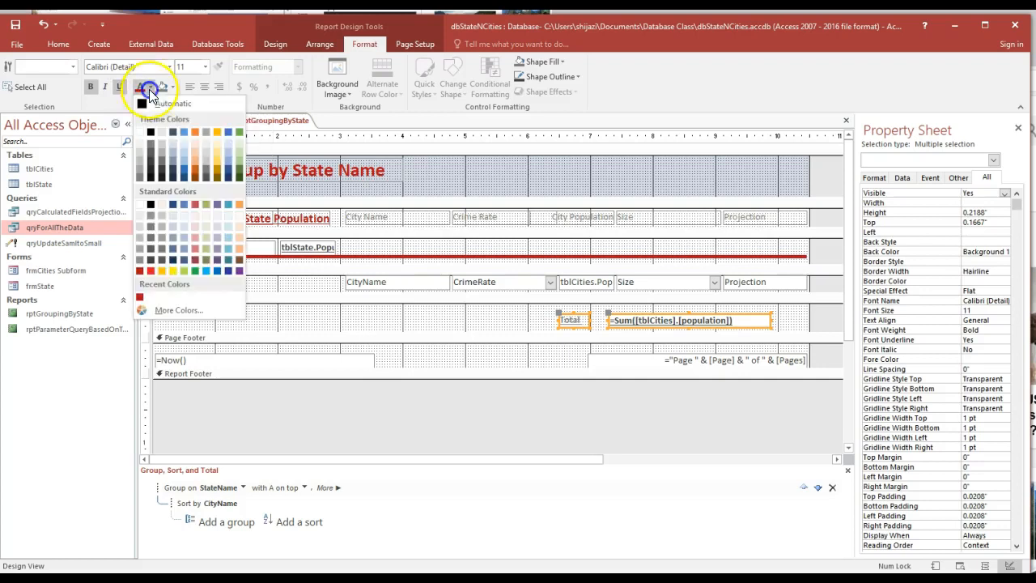
left_click(218, 272)
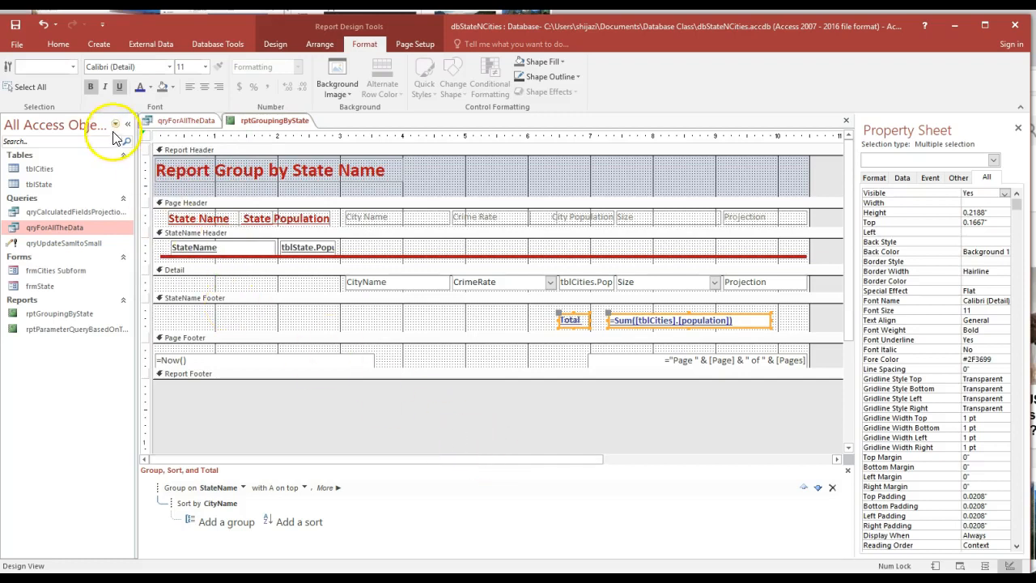
Review the formatted totals in Report View and close rptGroupingByState, saving its design changes.
left_click(64, 45)
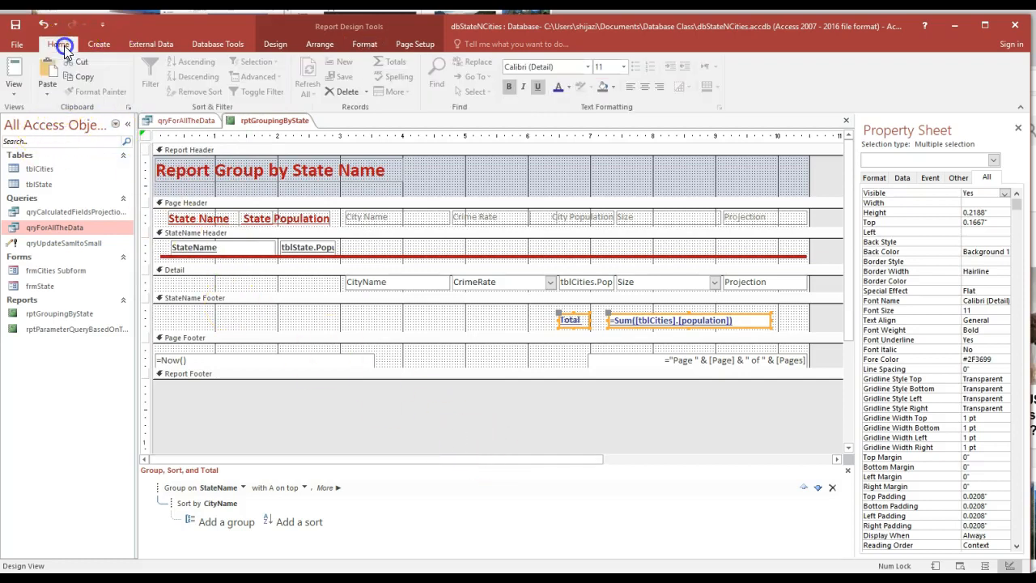
left_click(14, 81)
left_click(28, 115)
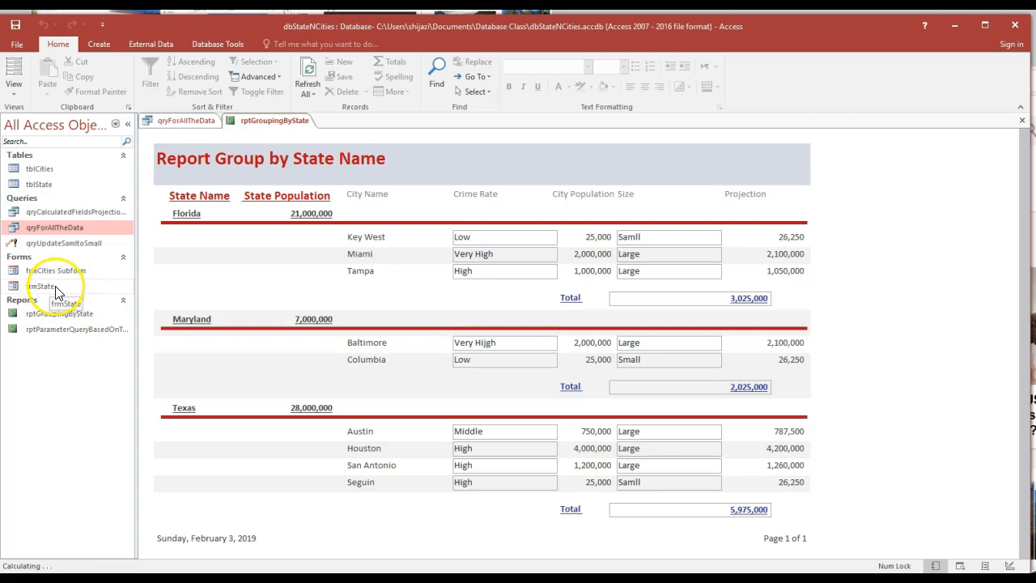
left_click(1022, 121)
left_click(555, 328)
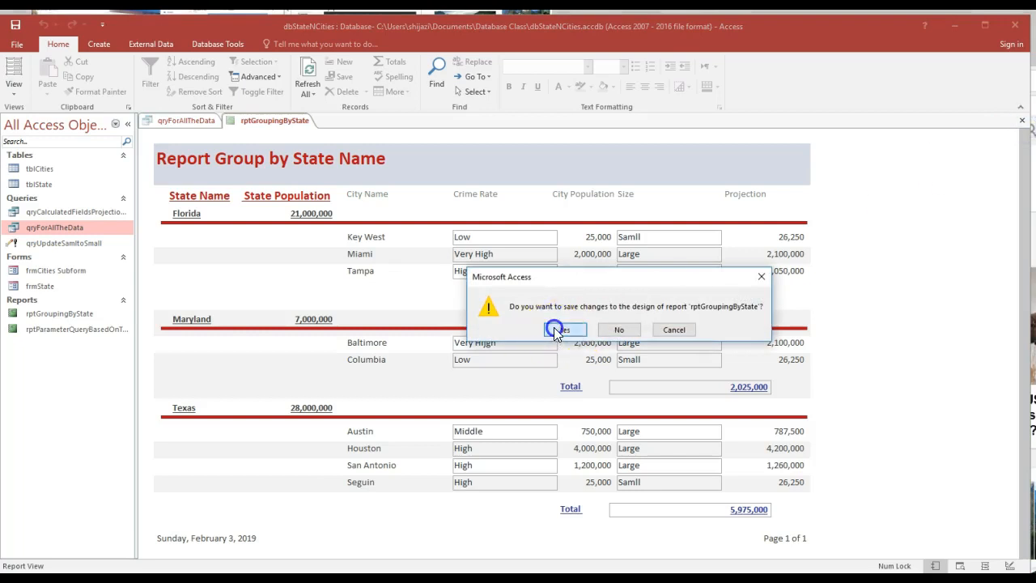
Add the city Key Largo to Florida in frmState with size Small, crime rate Low and population 75000, and close the form.
left_click(39, 287)
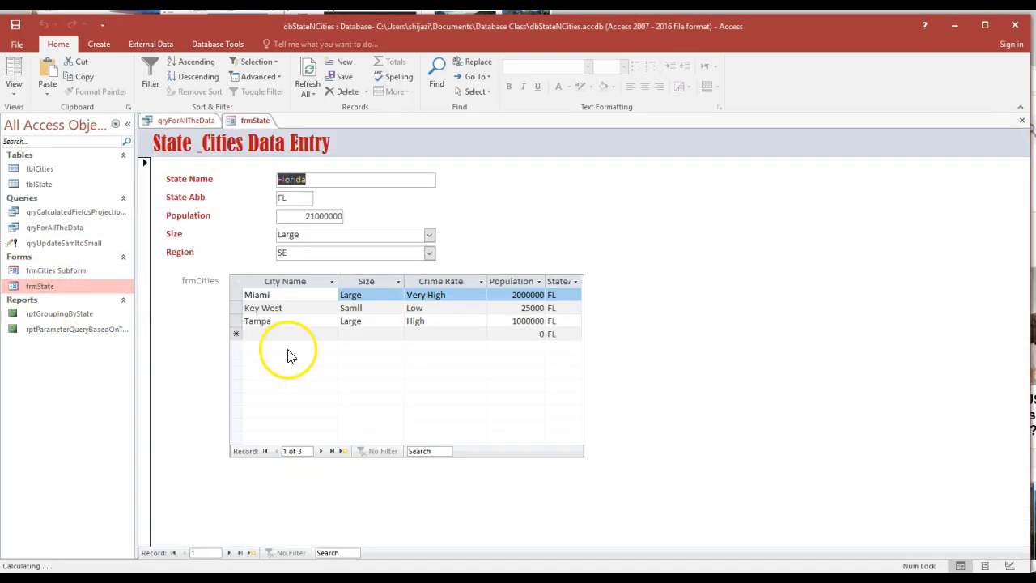
left_click(281, 334)
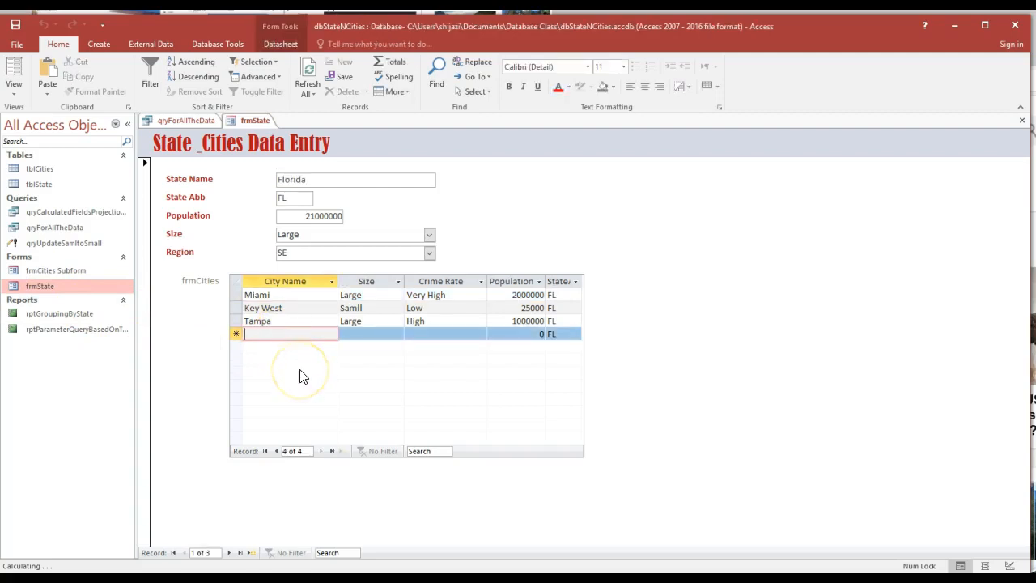
type("M")
key("BackSpace")
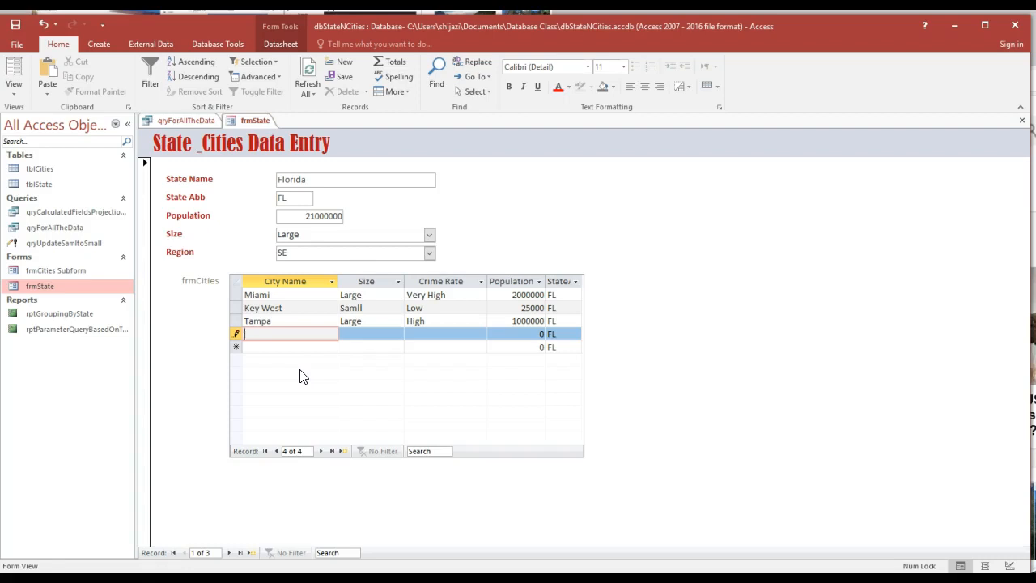
type("Key Largo")
key("Tab")
type("s")
key("Tab")
type("l")
key("Tab")
type("75000")
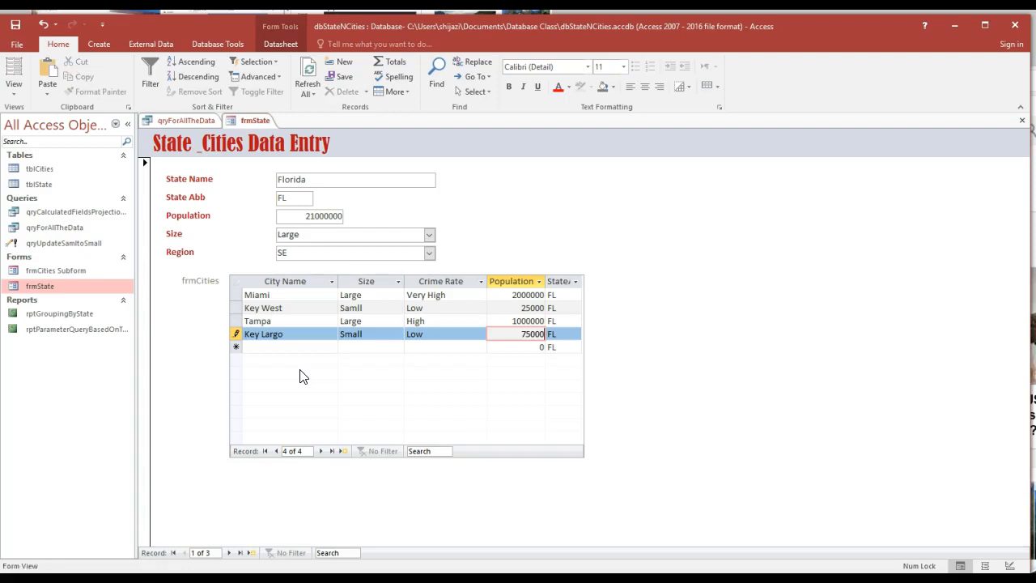
left_click(476, 412)
left_click(1021, 120)
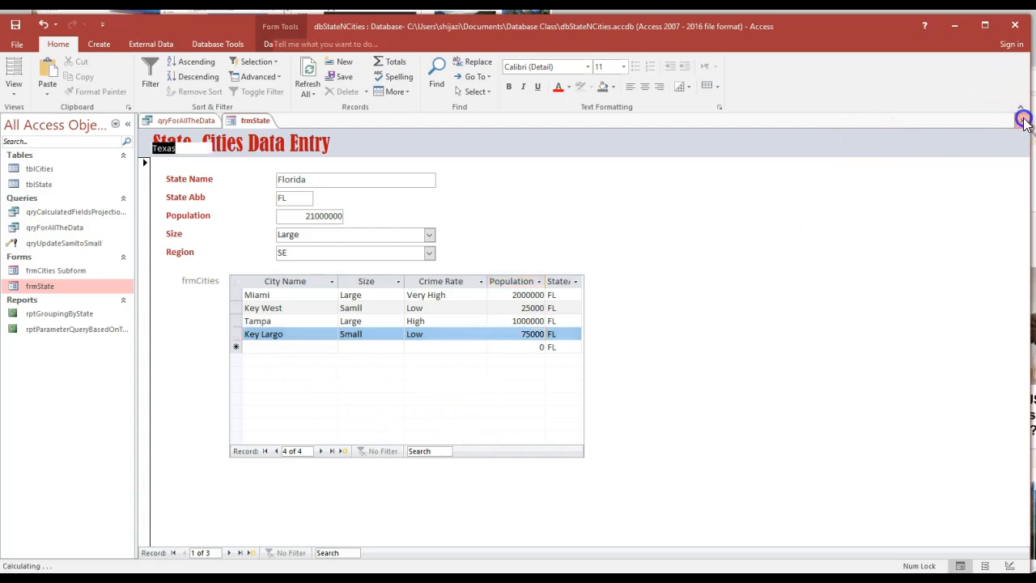
Reopen rptGroupingByState and compare Florida's city population total with its state population.
left_click(70, 317)
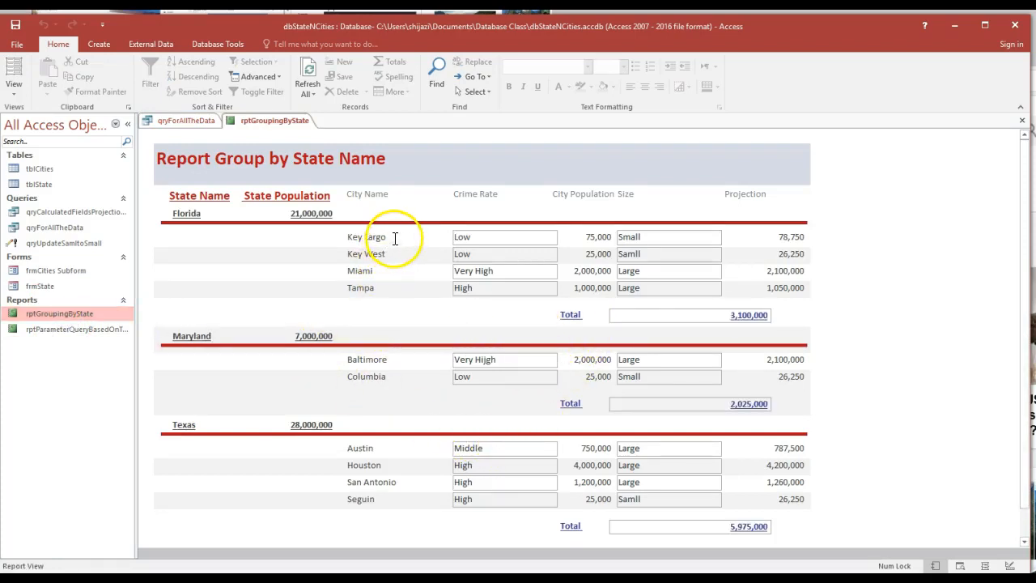
left_click(760, 316)
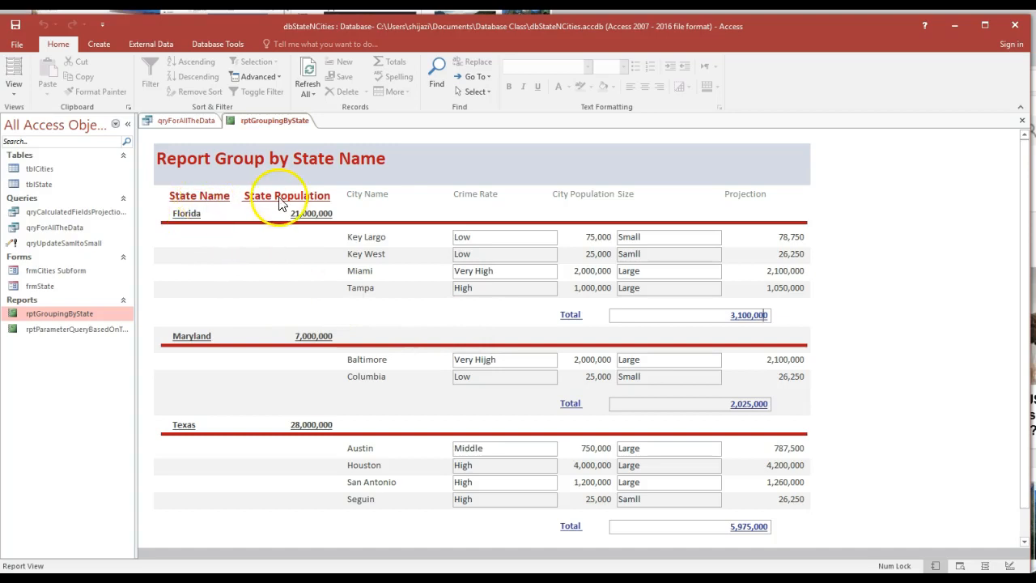
left_click(324, 214)
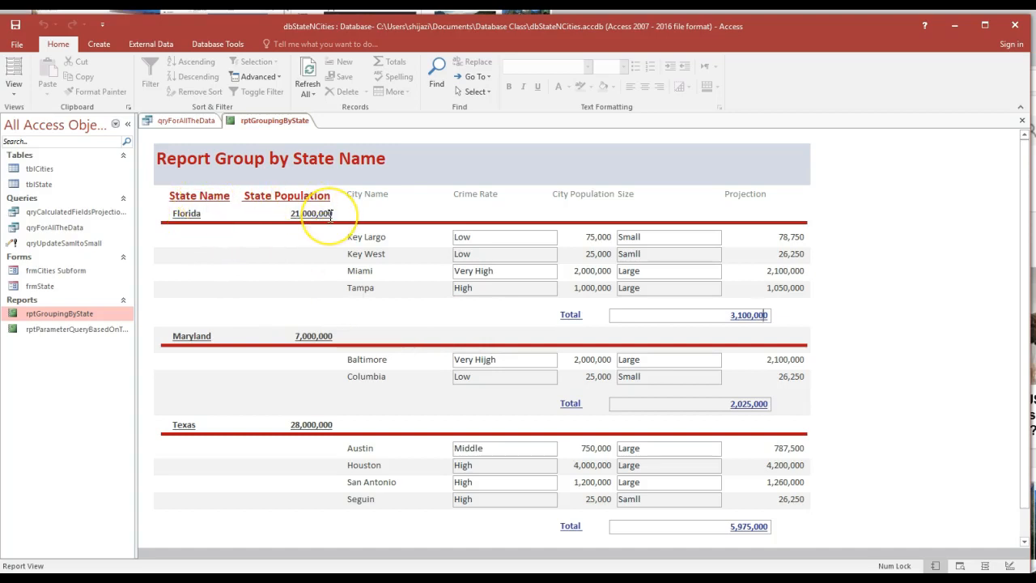